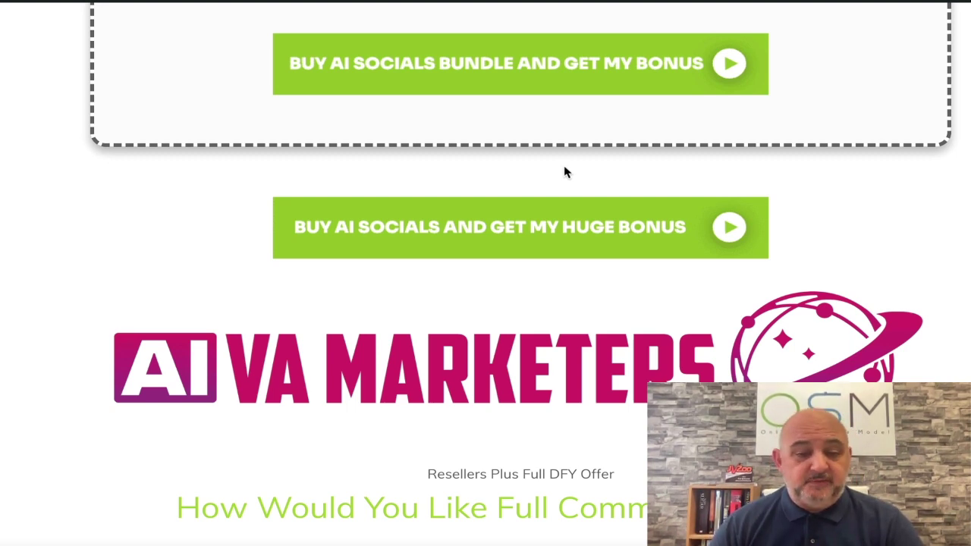
Scroll the bonus page down past the Buy buttons to the Resell Access To AI VA Marketers section.
scroll(564, 172, down, 10)
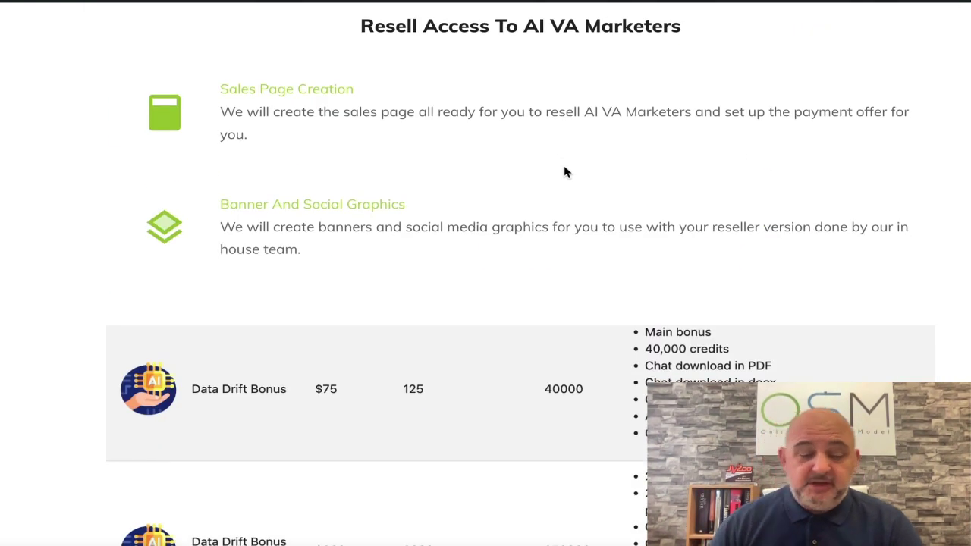
scroll(555, 158, up, 5)
scroll(555, 159, down, 5)
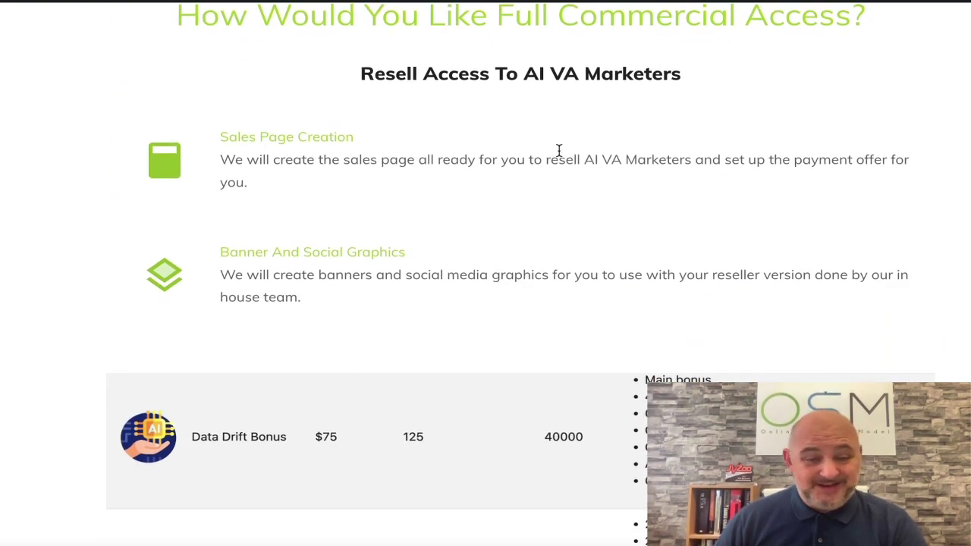
scroll(565, 155, up, 2)
scroll(565, 156, up, 4)
scroll(564, 156, down, 2)
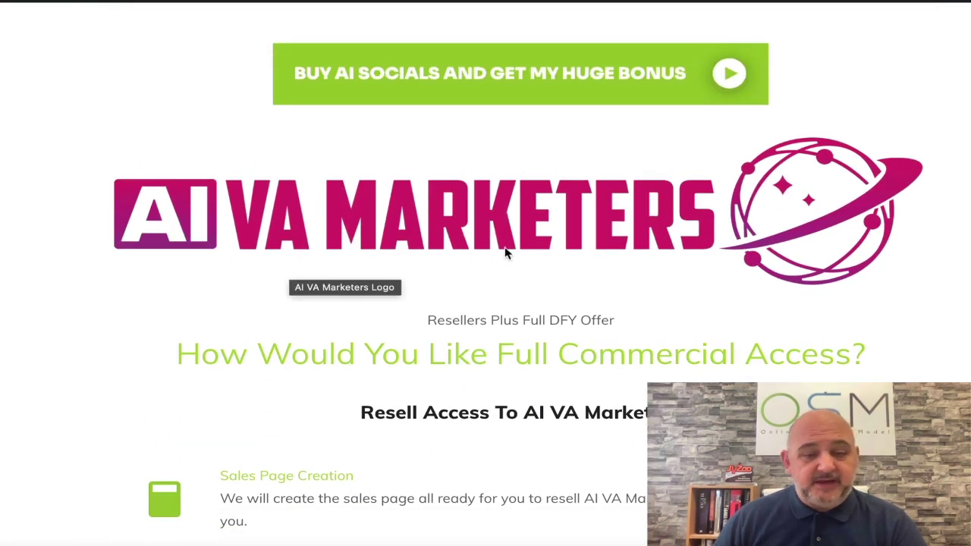
scroll(506, 252, down, 2)
scroll(543, 252, down, 3)
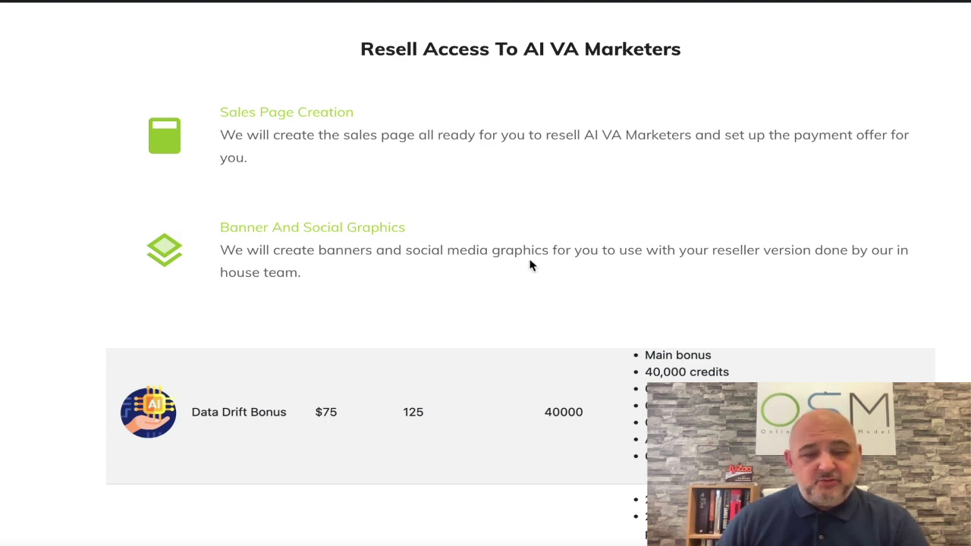
Scroll through the Data Drift Bonus and VIP package rows.
scroll(574, 265, down, 4)
scroll(574, 265, up, 1)
scroll(573, 267, up, 2)
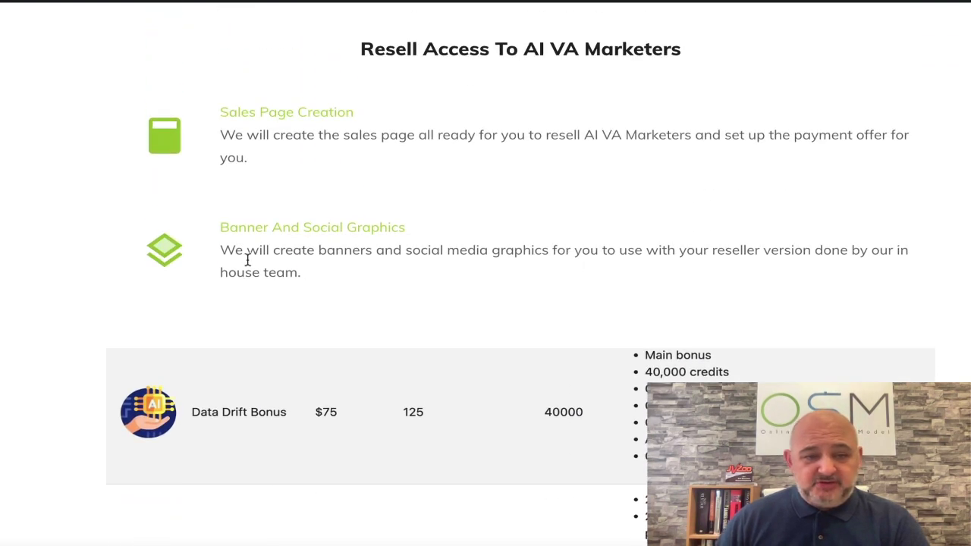
scroll(568, 357, down, 3)
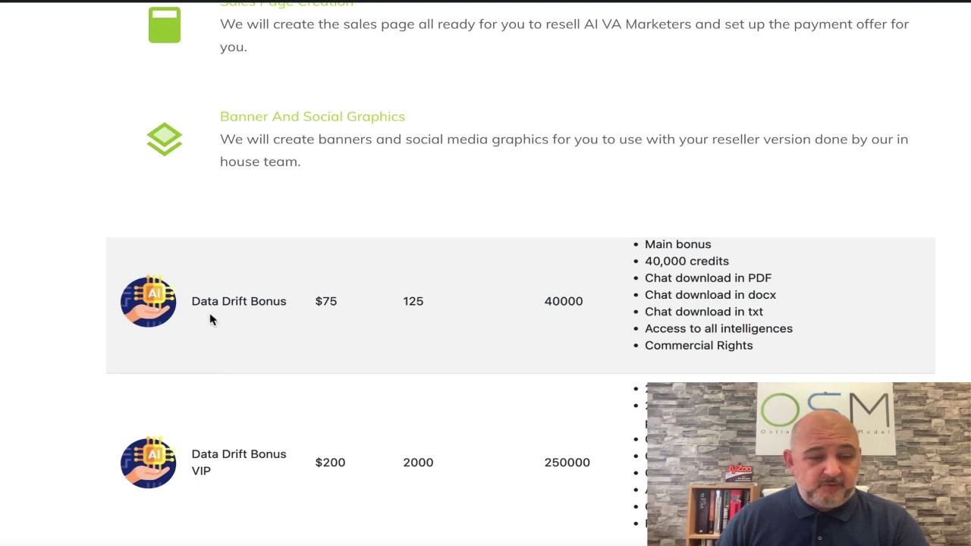
scroll(299, 319, down, 3)
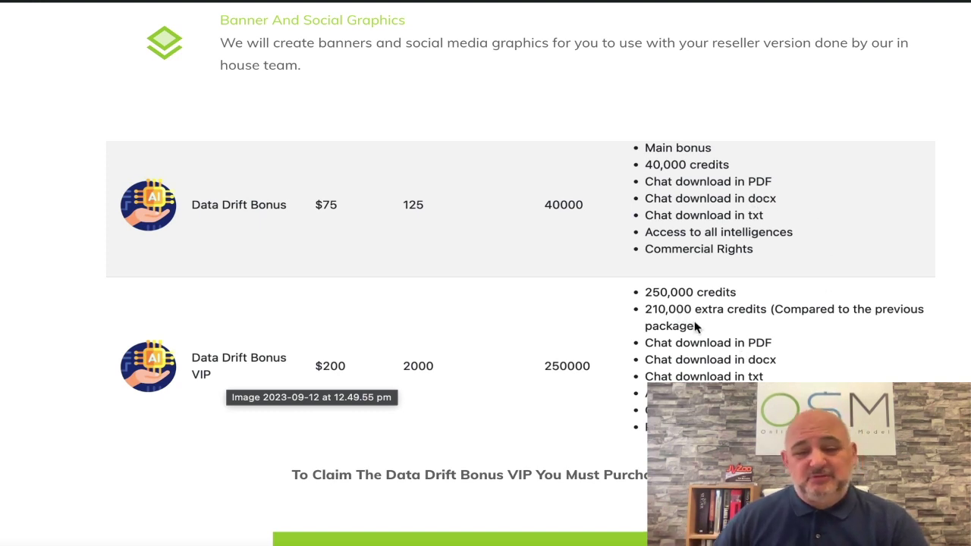
scroll(596, 364, down, 2)
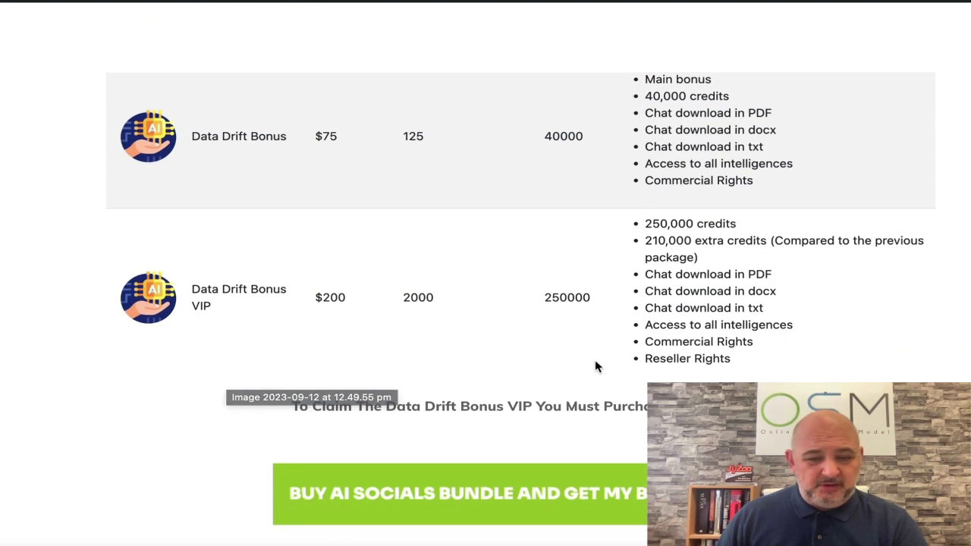
scroll(791, 306, down, 5)
Continue past the bundle Buy button to the AI VA Marketers intro and staff photos.
scroll(897, 269, down, 2)
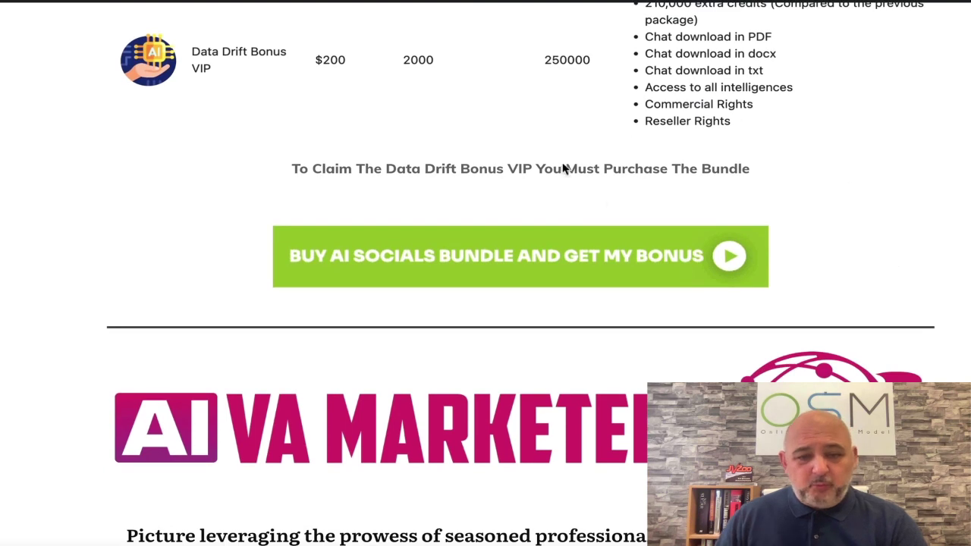
scroll(607, 198, up, 8)
scroll(618, 207, down, 19)
scroll(618, 207, up, 3)
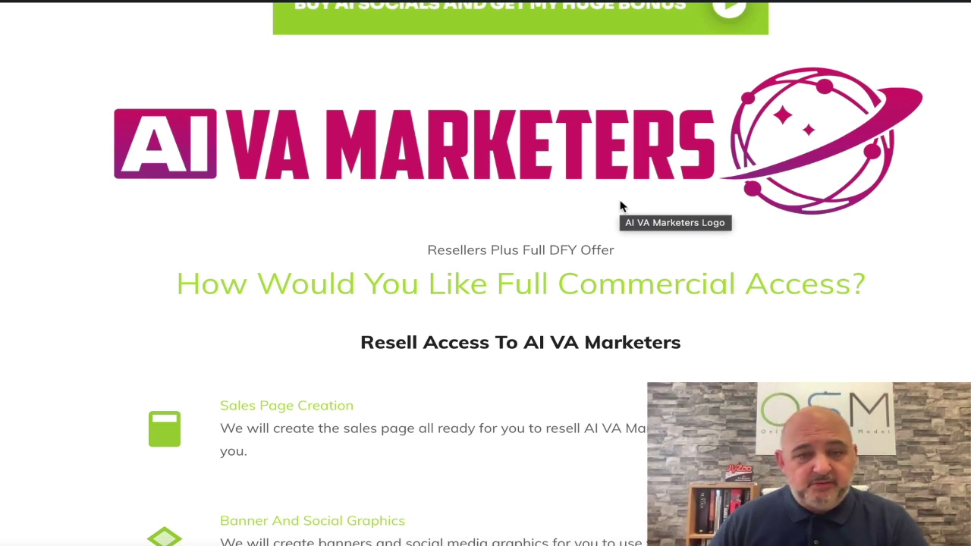
scroll(622, 199, up, 10)
scroll(626, 195, down, 5)
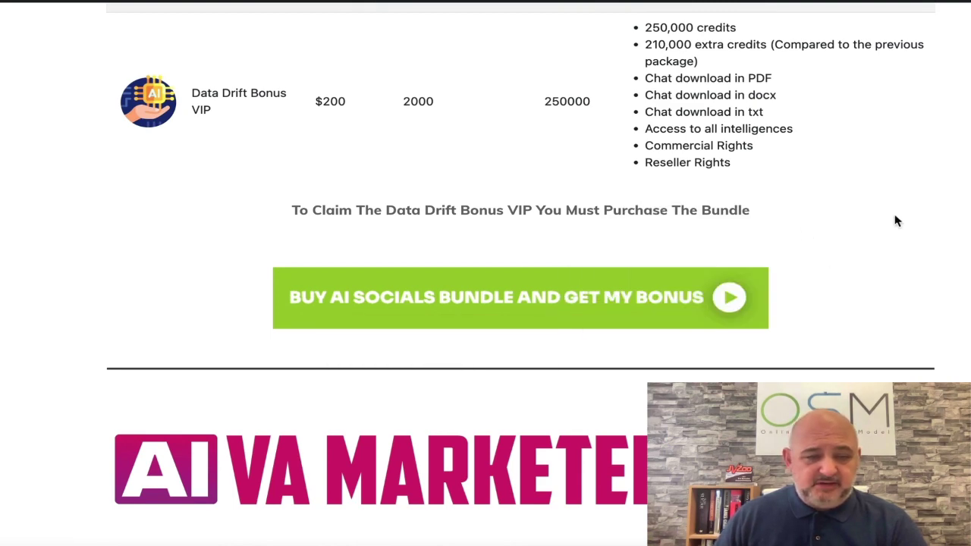
scroll(895, 220, down, 4)
scroll(896, 219, down, 2)
Scroll past the VA photos and product boxes to the 'Your Very Own Virtual Assistant' section.
scroll(510, 249, down, 1)
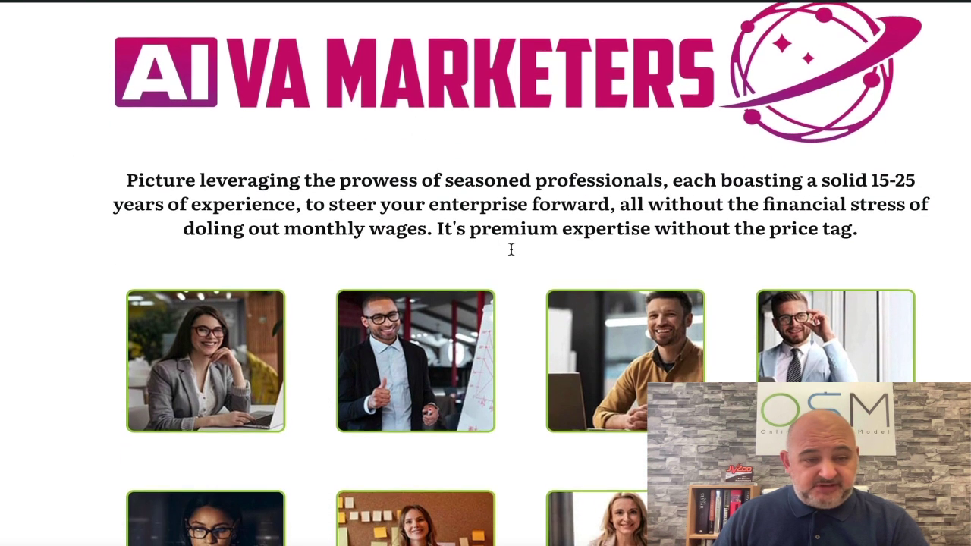
scroll(510, 249, up, 2)
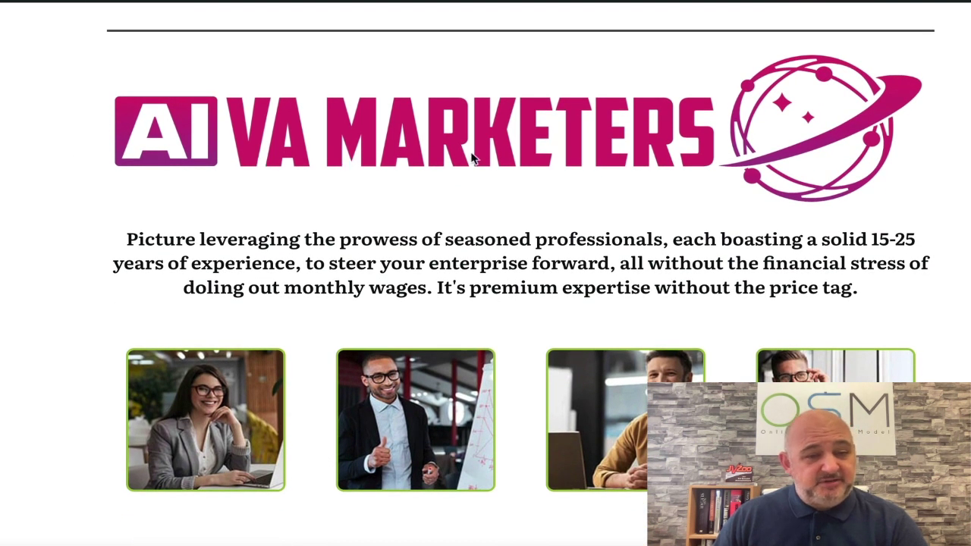
scroll(592, 190, down, 3)
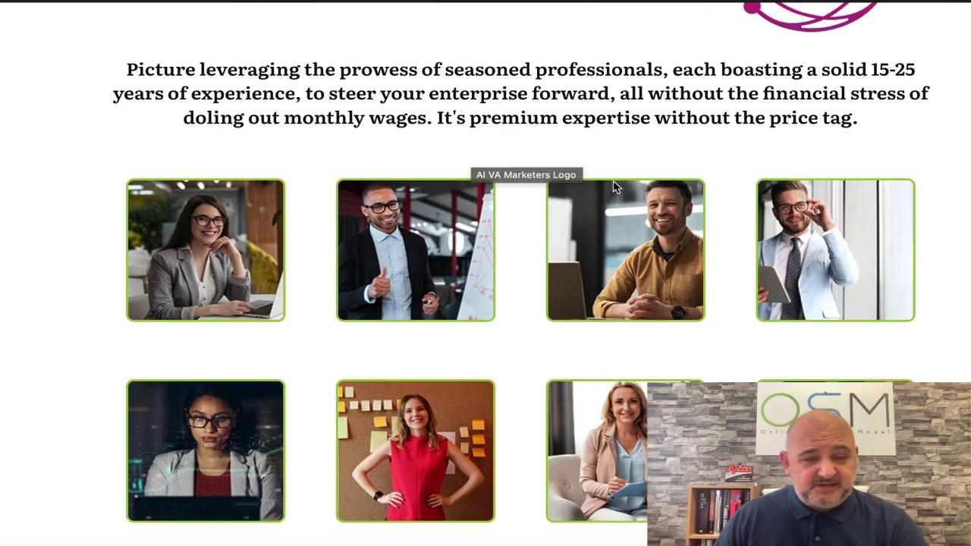
scroll(725, 297, down, 5)
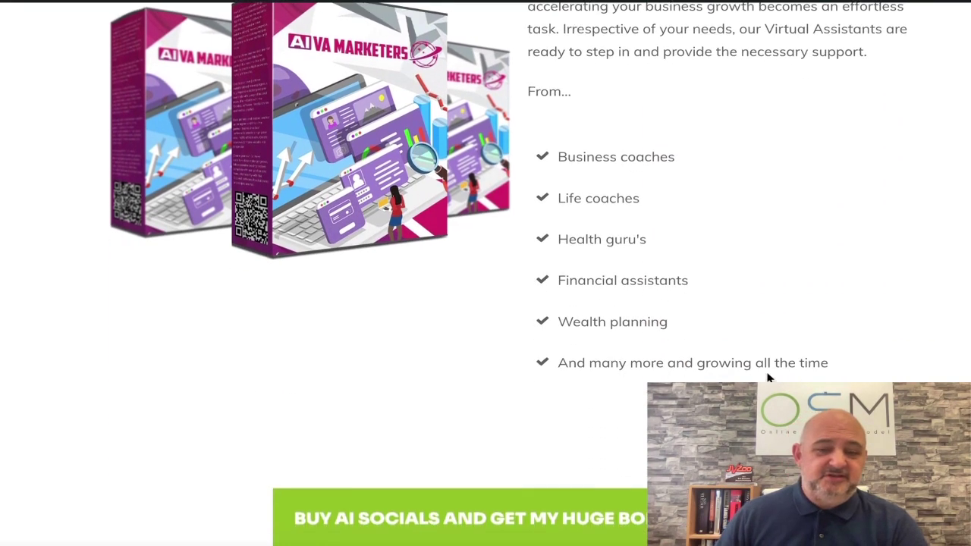
scroll(768, 377, down, 1)
scroll(828, 349, down, 1)
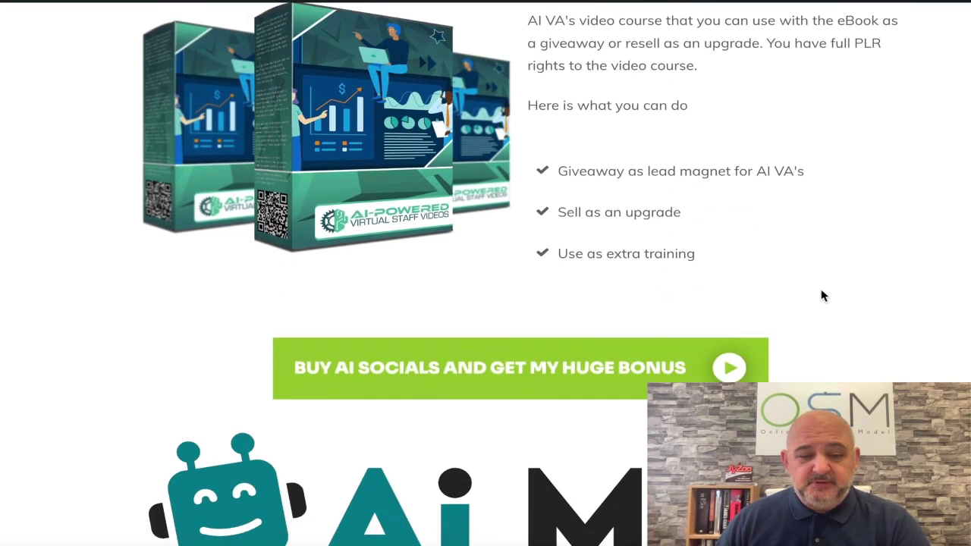
scroll(812, 264, down, 3)
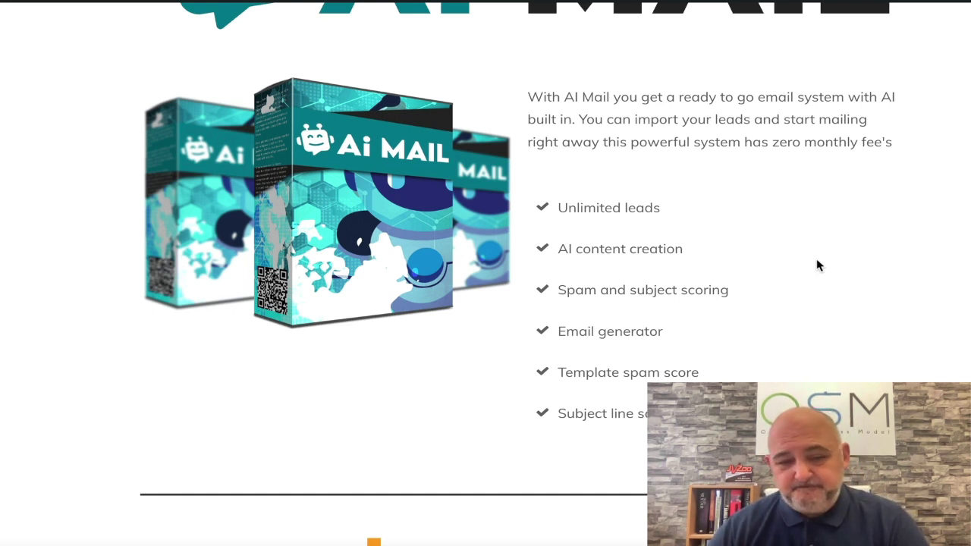
Scroll through the DFY Mail Campaign, AI Chat and AI Coder bonuses to the AI Imager heading.
scroll(730, 278, up, 1)
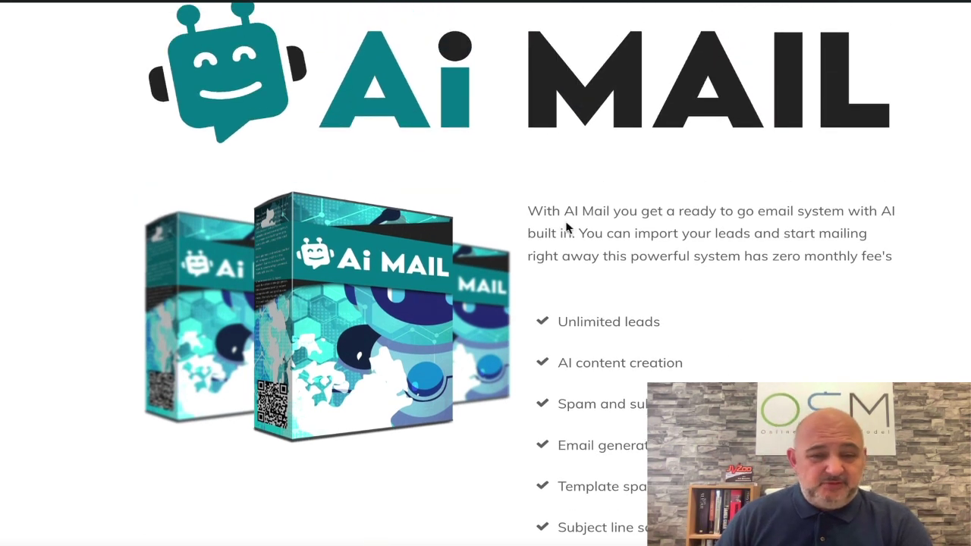
scroll(568, 225, down, 1)
scroll(574, 226, down, 5)
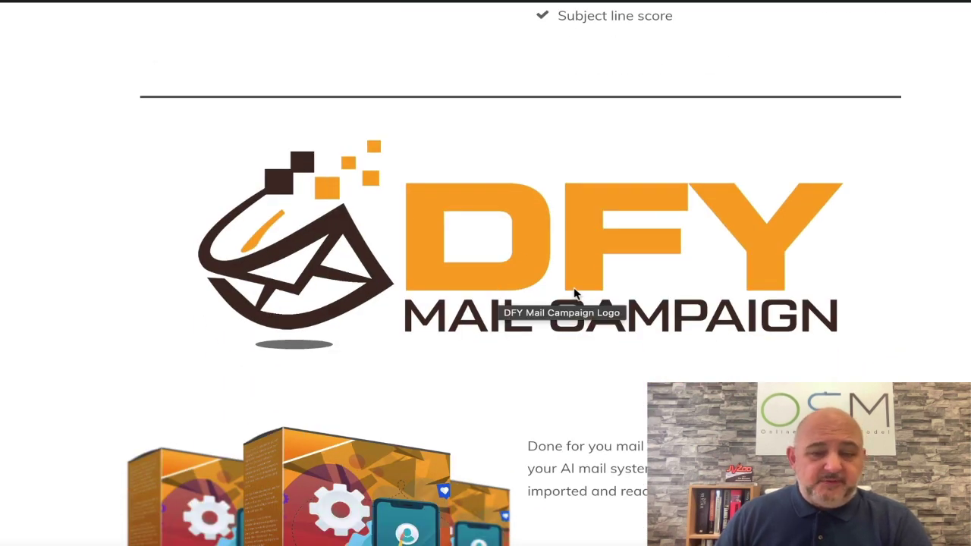
scroll(575, 293, down, 2)
scroll(575, 294, down, 2)
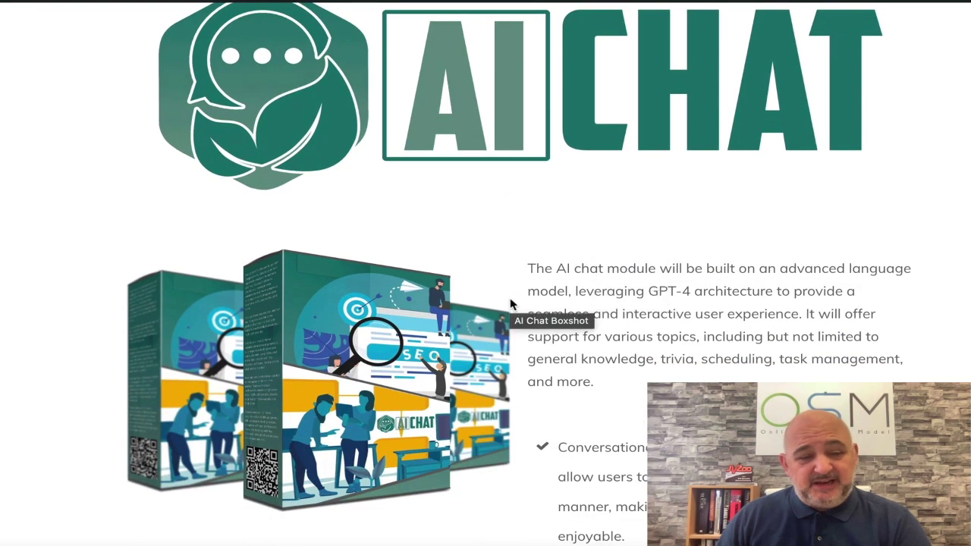
scroll(509, 305, down, 4)
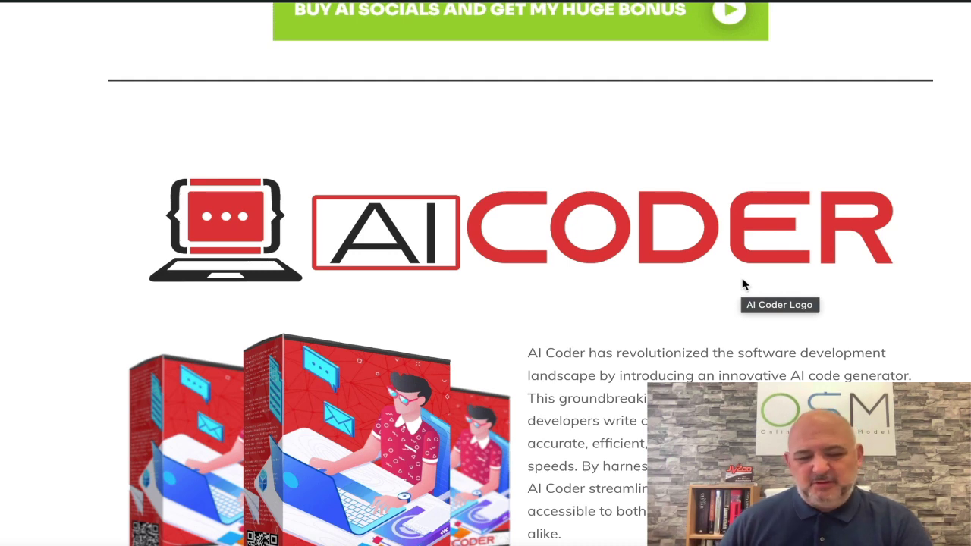
scroll(743, 284, down, 2)
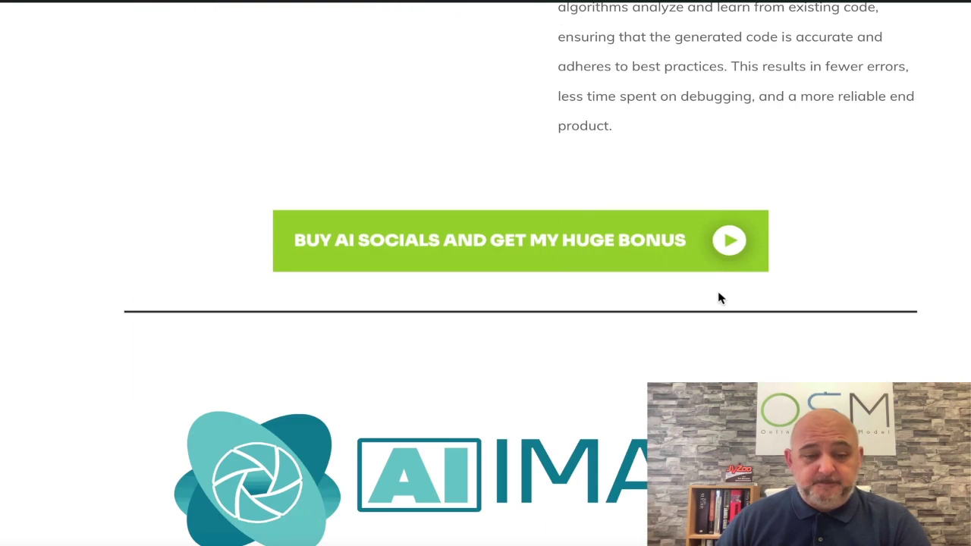
Scroll past AI Imager and AI Speech To Text to the AI Shorts Affiliate reseller bonus.
scroll(719, 298, down, 6)
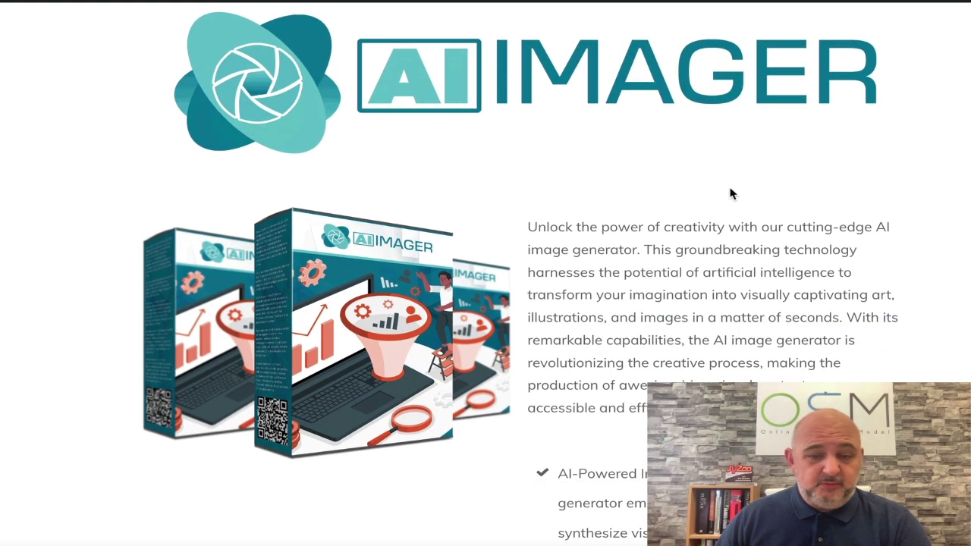
scroll(717, 213, down, 8)
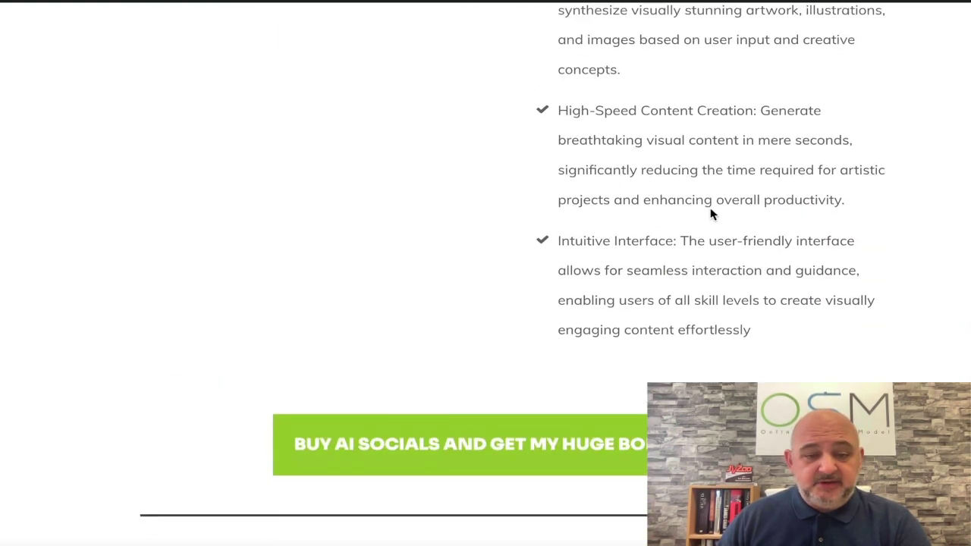
scroll(710, 215, down, 8)
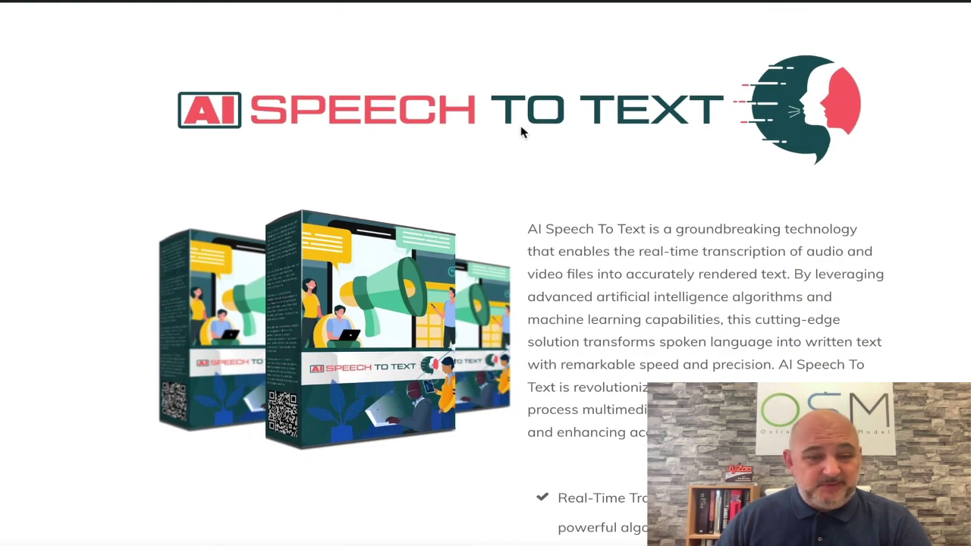
scroll(718, 171, down, 2)
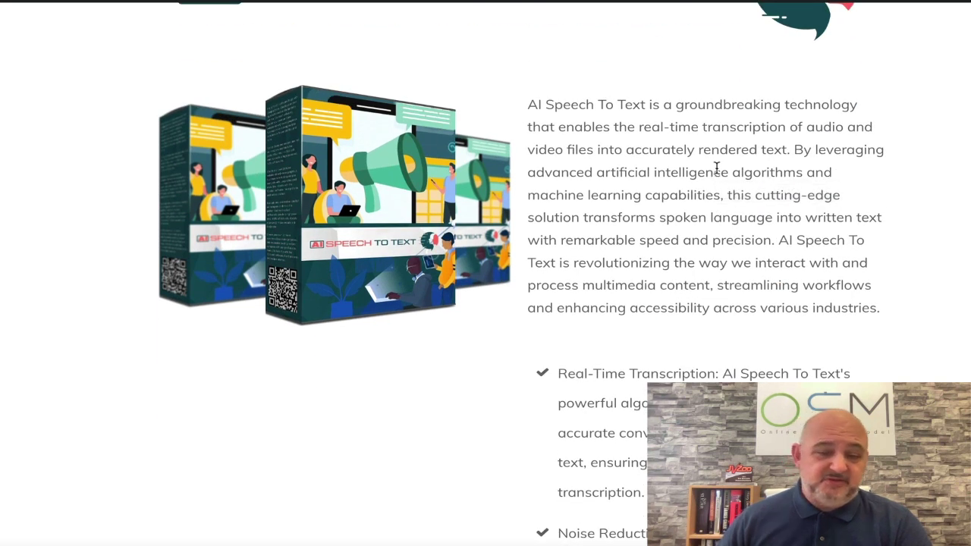
scroll(699, 176, down, 10)
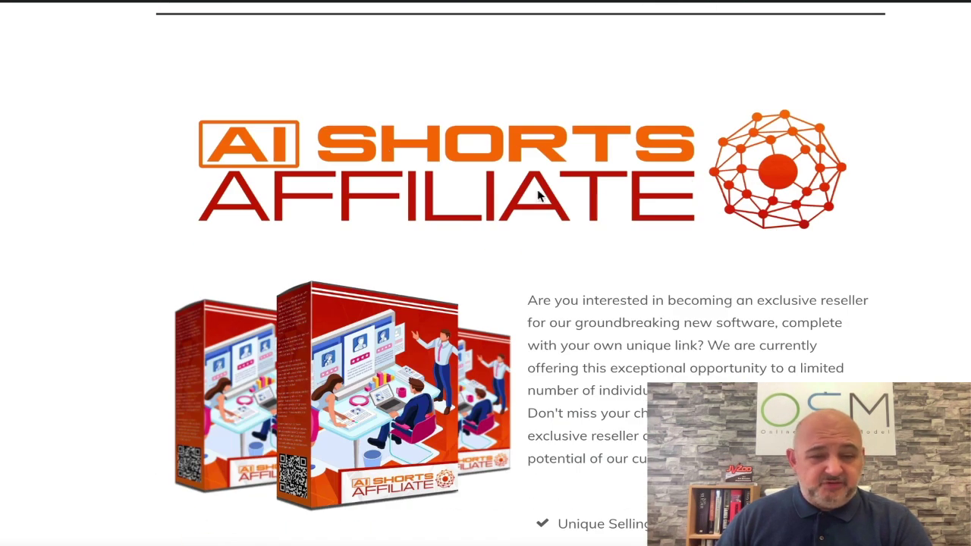
scroll(647, 218, down, 2)
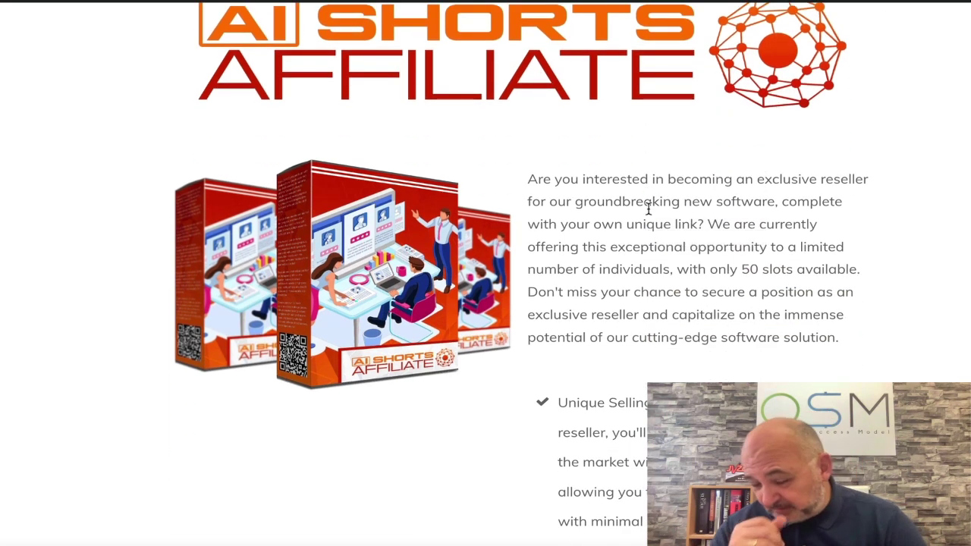
scroll(732, 277, down, 2)
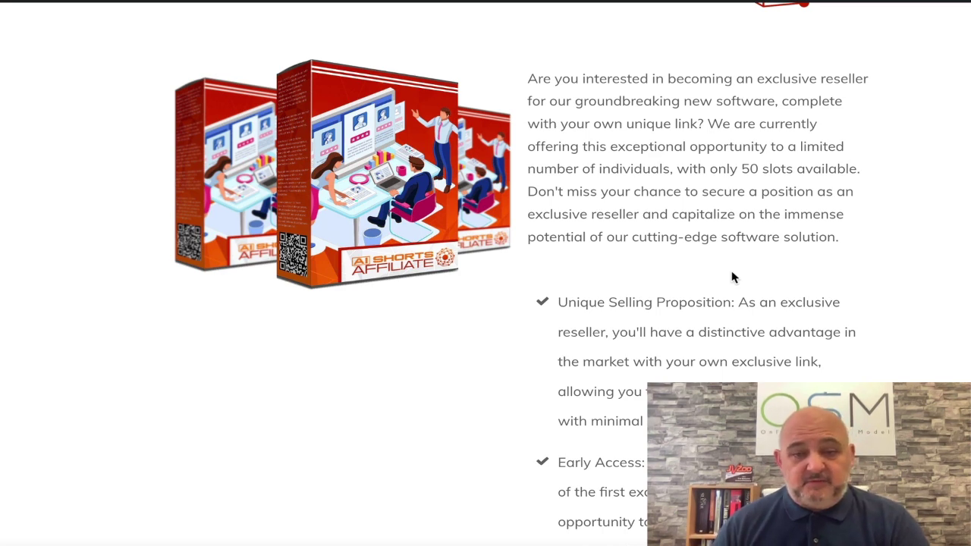
Scroll to the 'From Marketer To Programmer' ebook and AI Coder video giveaways.
scroll(676, 292, down, 2)
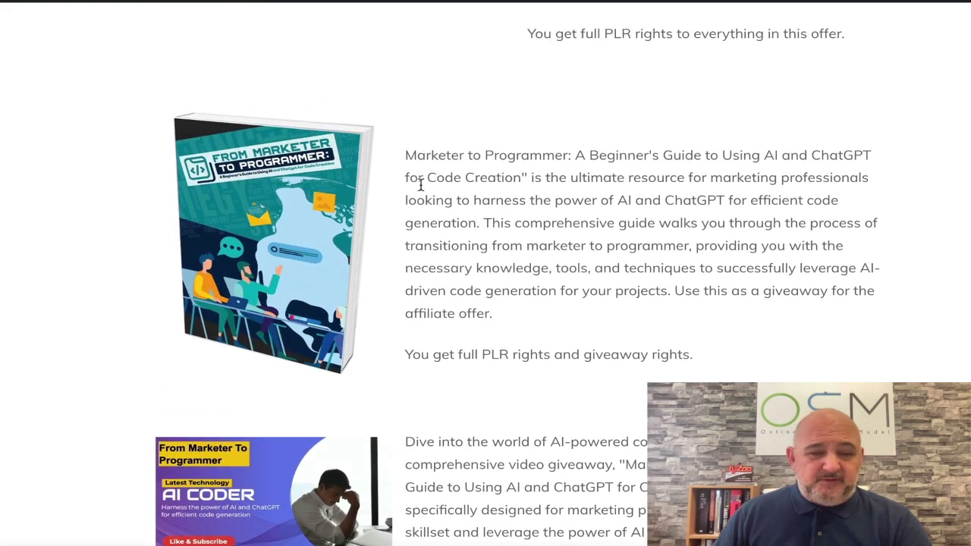
scroll(305, 262, down, 2)
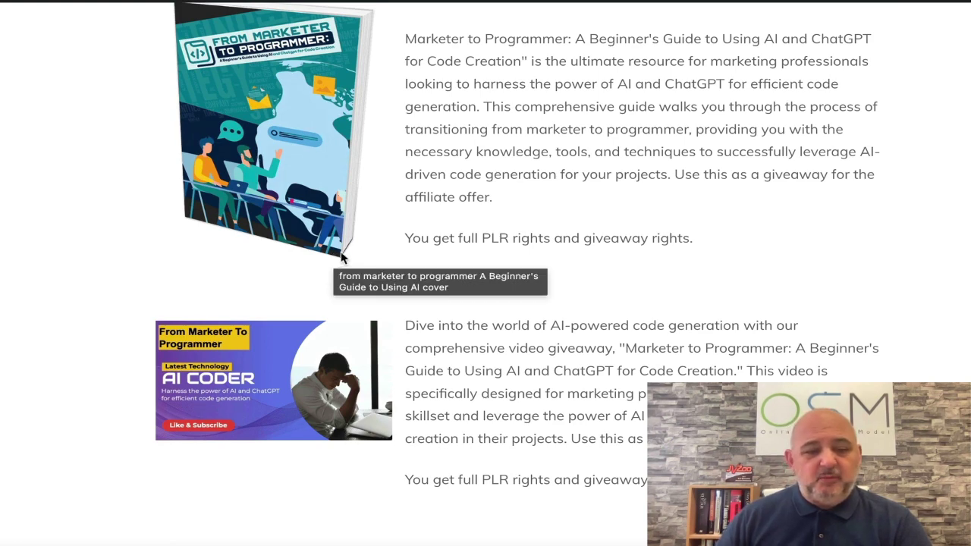
scroll(389, 430, down, 1)
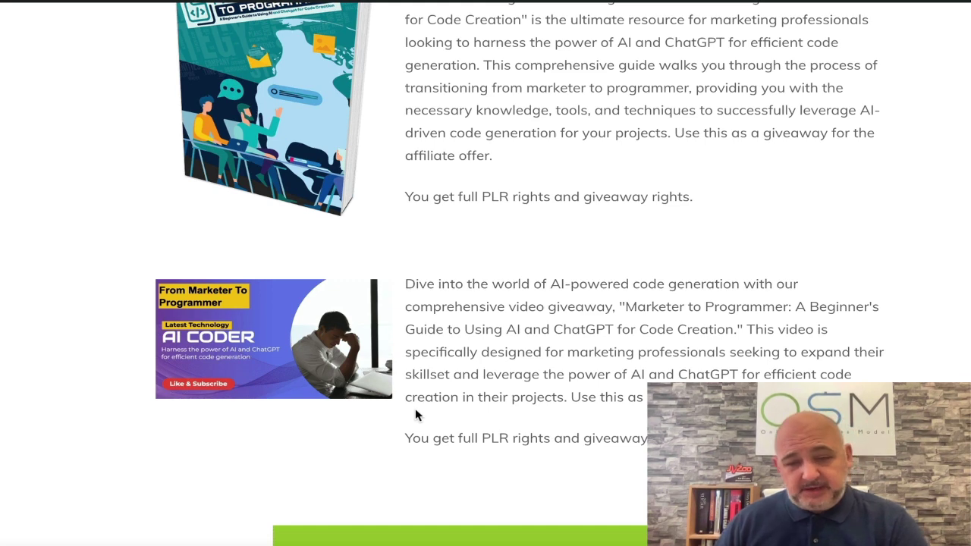
scroll(421, 409, down, 1)
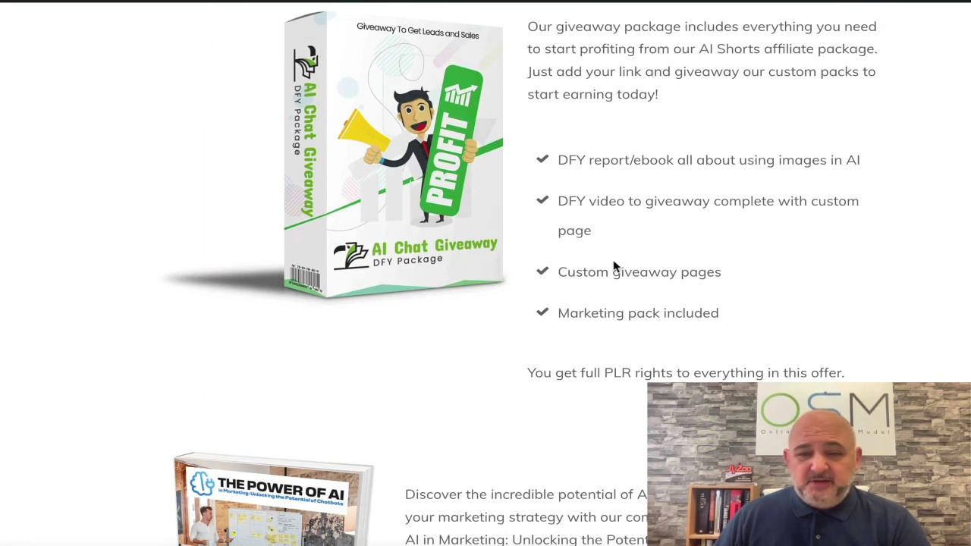
scroll(600, 267, down, 6)
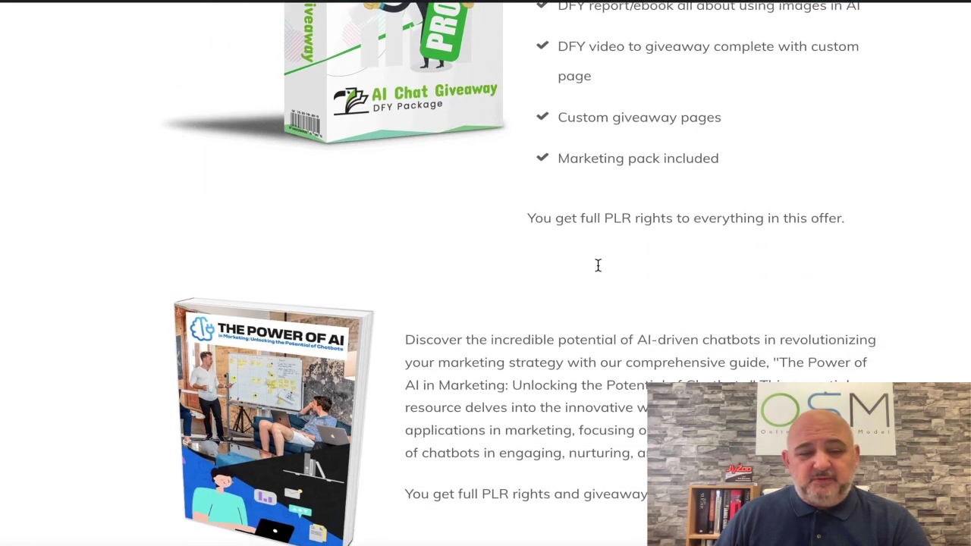
Scroll through the AI Chat, AI Speech and AI Image giveaways down to Vendor Bonuses and Traffic Engine.
scroll(364, 373, up, 2)
scroll(393, 370, up, 4)
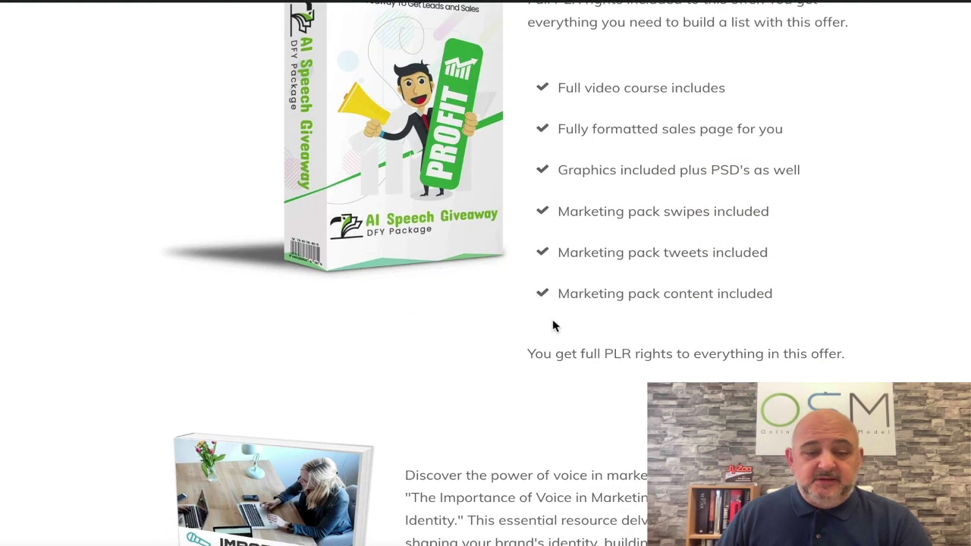
scroll(553, 325, down, 12)
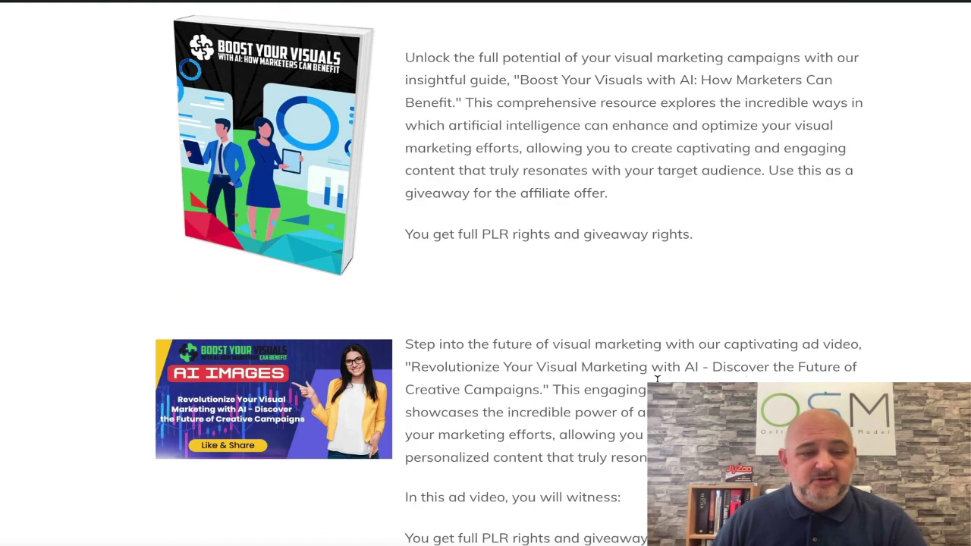
scroll(485, 273, down, 10)
scroll(486, 273, down, 7)
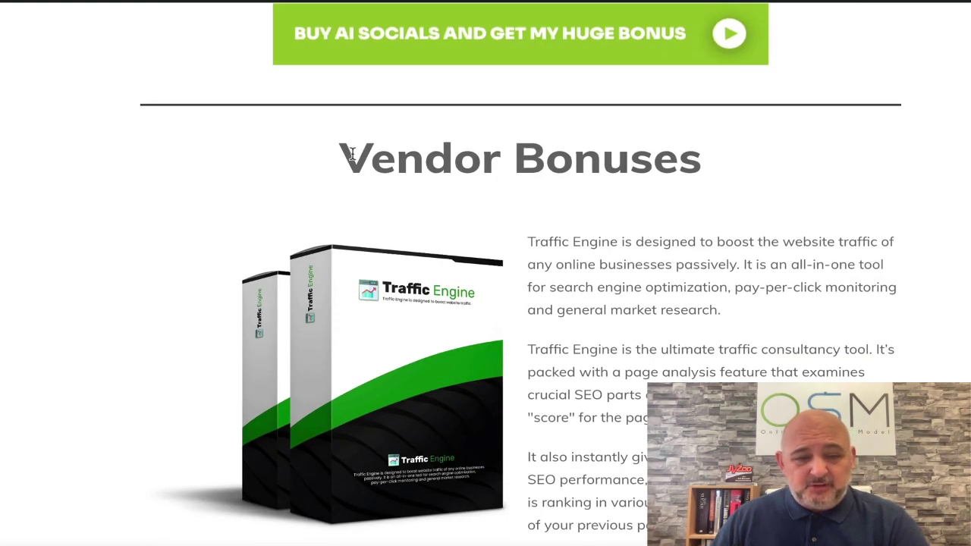
Highlight the Vendor Bonuses heading and scroll down through the vendor bonuses to WPDollar3 Pro.
drag(352, 153, 718, 184)
scroll(728, 212, down, 2)
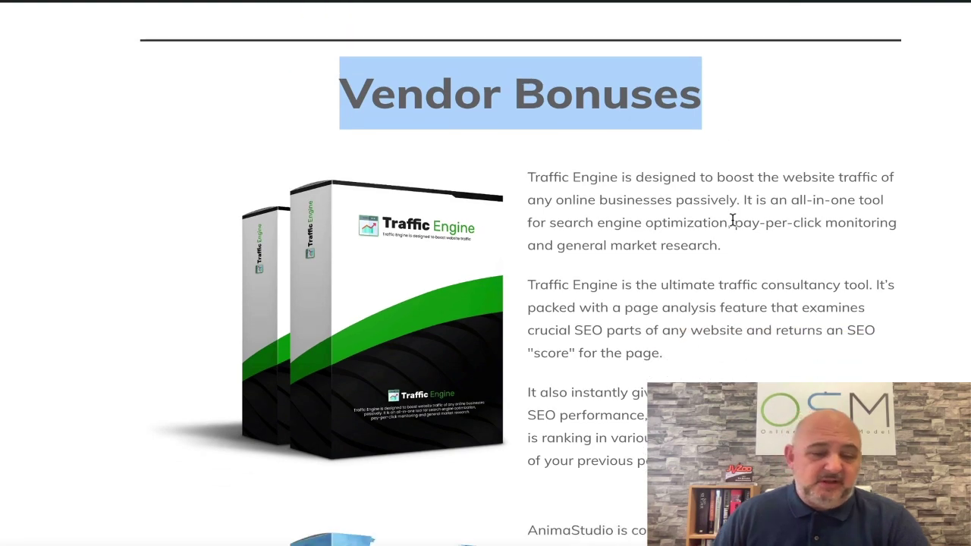
scroll(732, 221, down, 12)
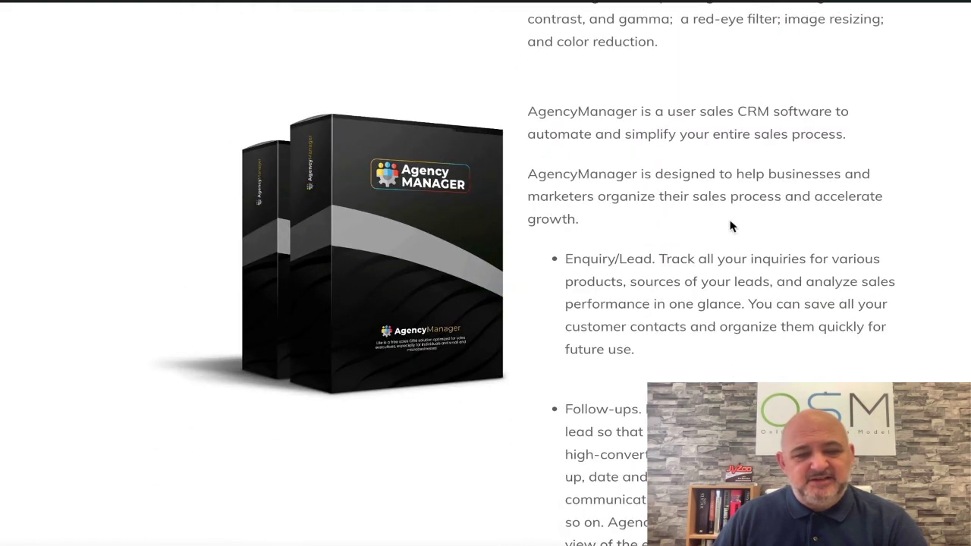
scroll(730, 226, down, 12)
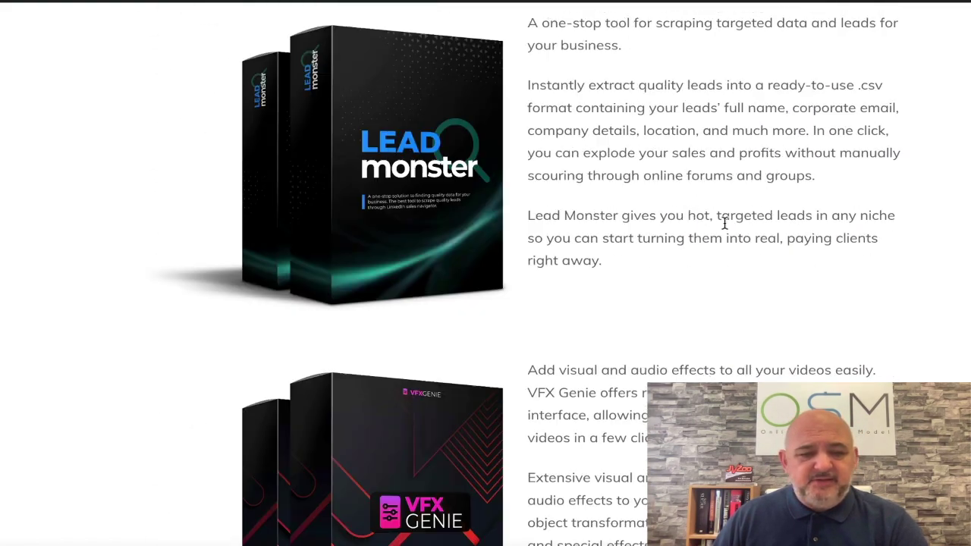
scroll(646, 243, down, 15)
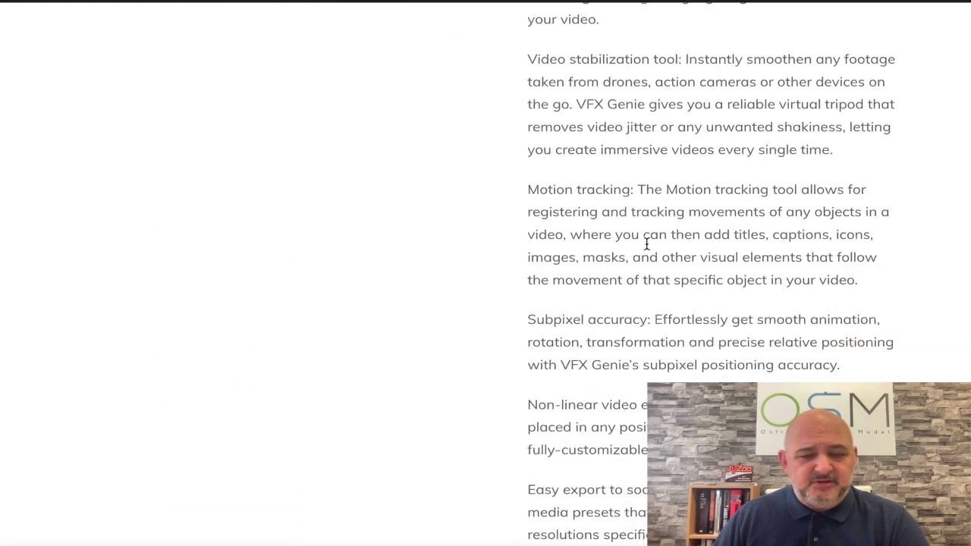
scroll(646, 243, down, 14)
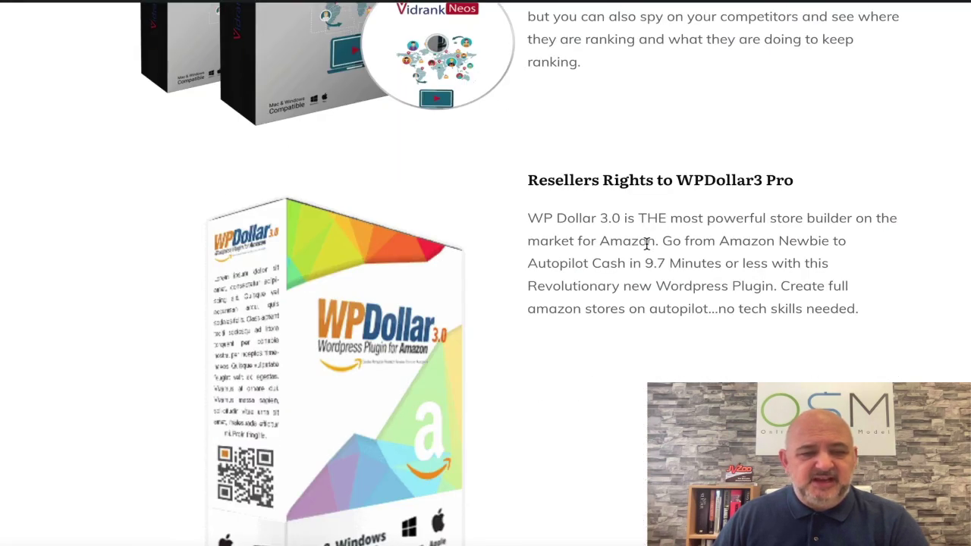
scroll(646, 249, down, 8)
Scroll back up to the AI VA Marketers 'Full Commercial Access' resell offer.
scroll(646, 249, up, 13)
scroll(646, 249, up, 20)
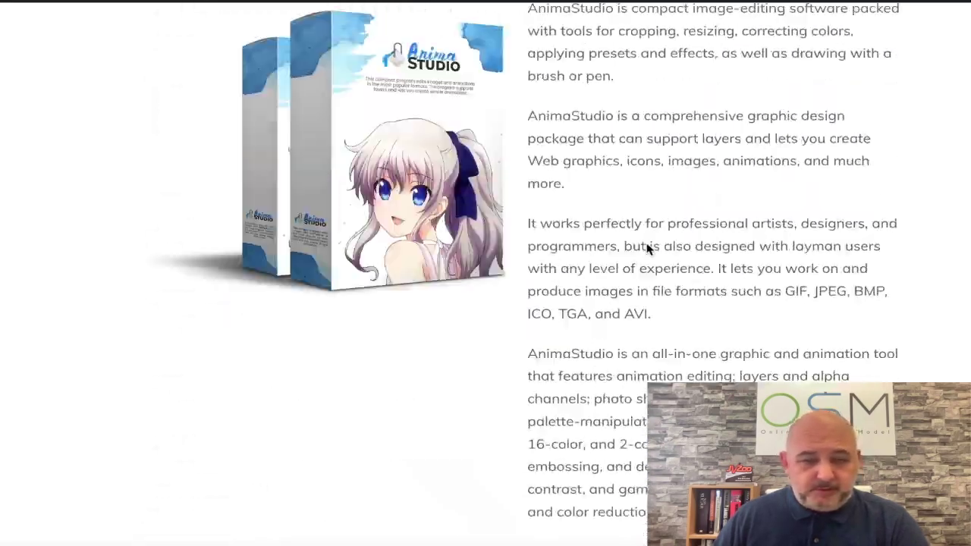
scroll(646, 243, up, 20)
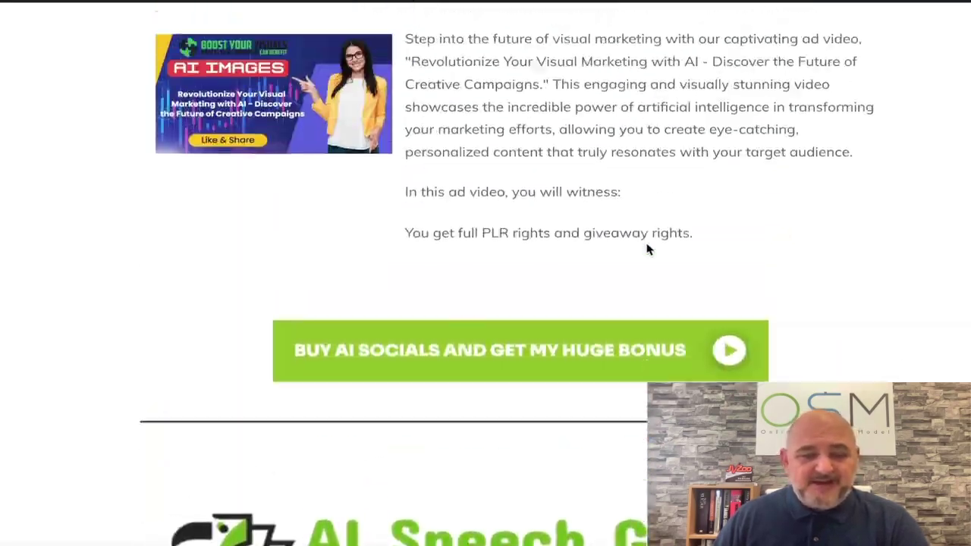
scroll(645, 240, up, 20)
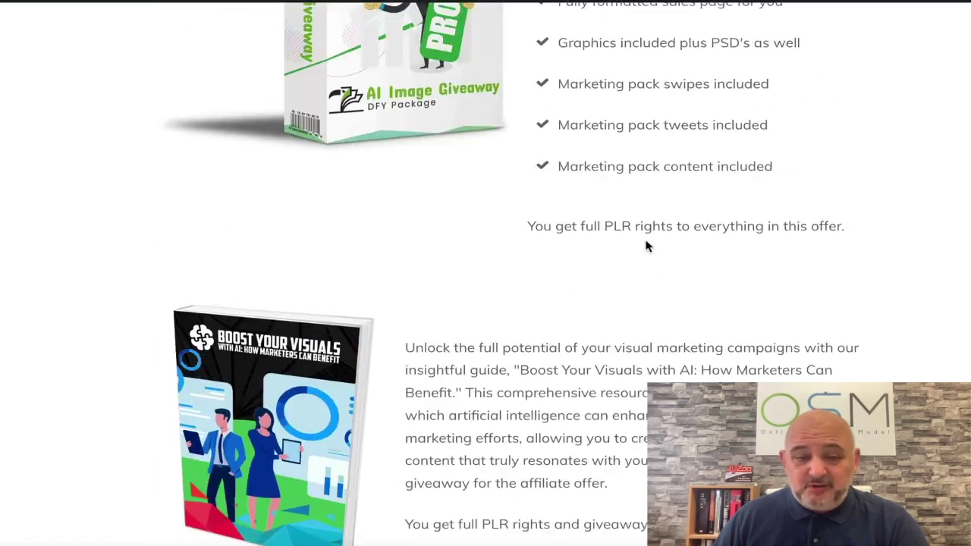
scroll(646, 246, up, 20)
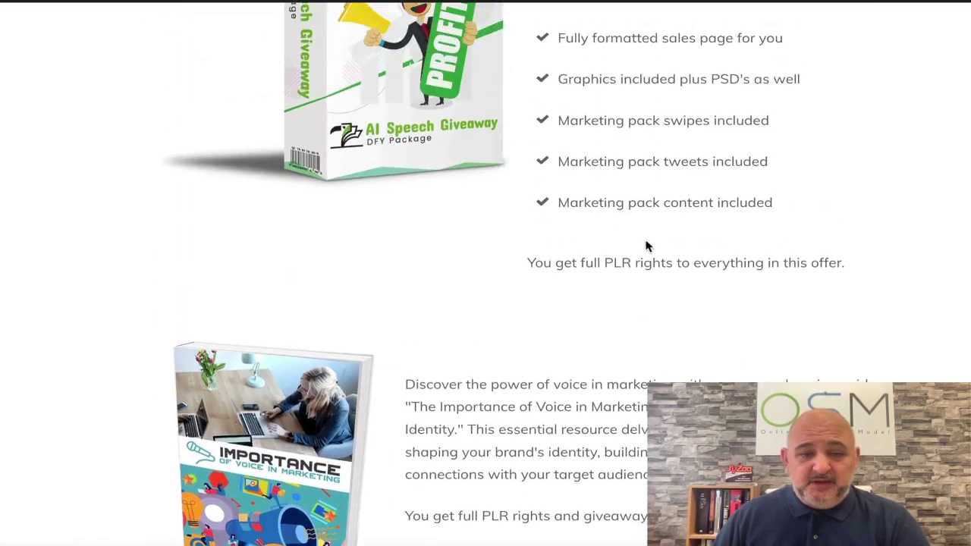
scroll(646, 247, up, 20)
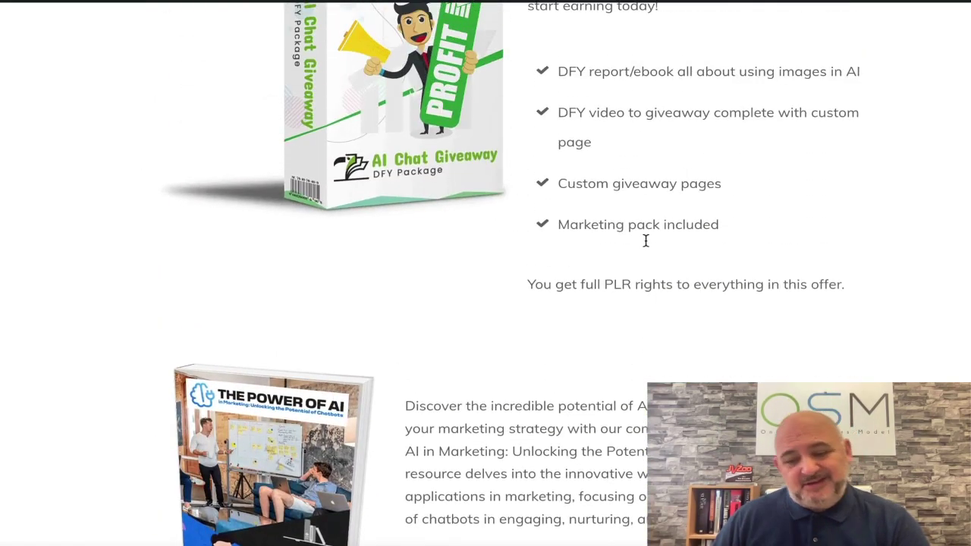
scroll(647, 247, up, 20)
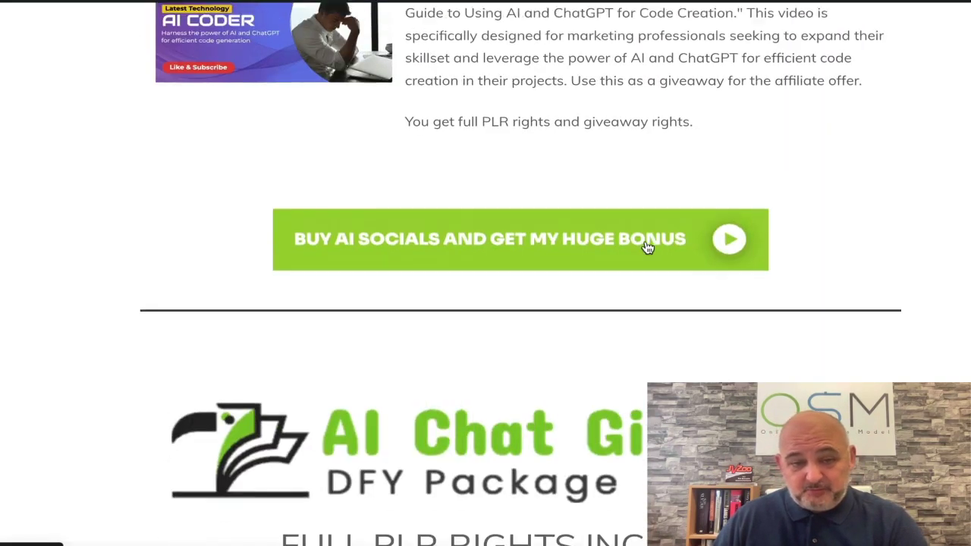
scroll(646, 241, up, 20)
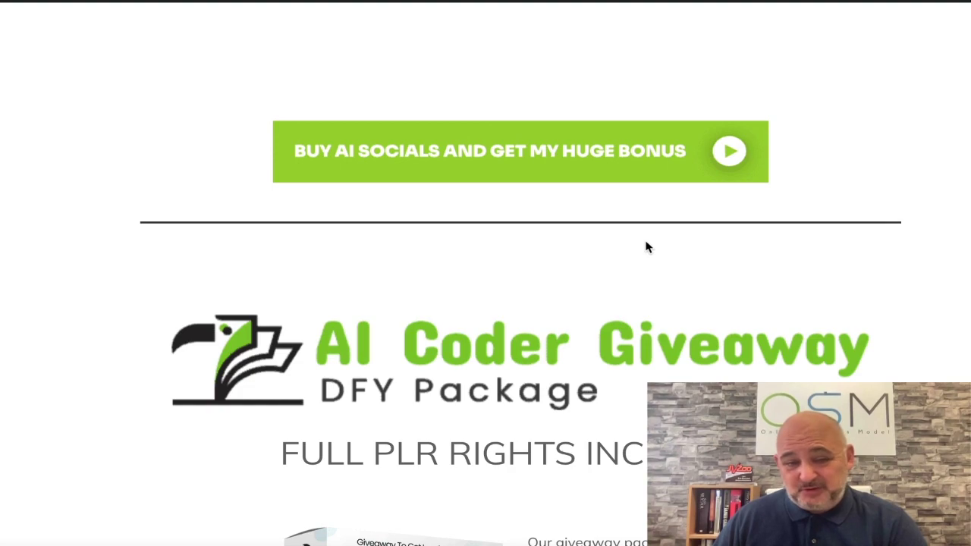
scroll(647, 247, up, 20)
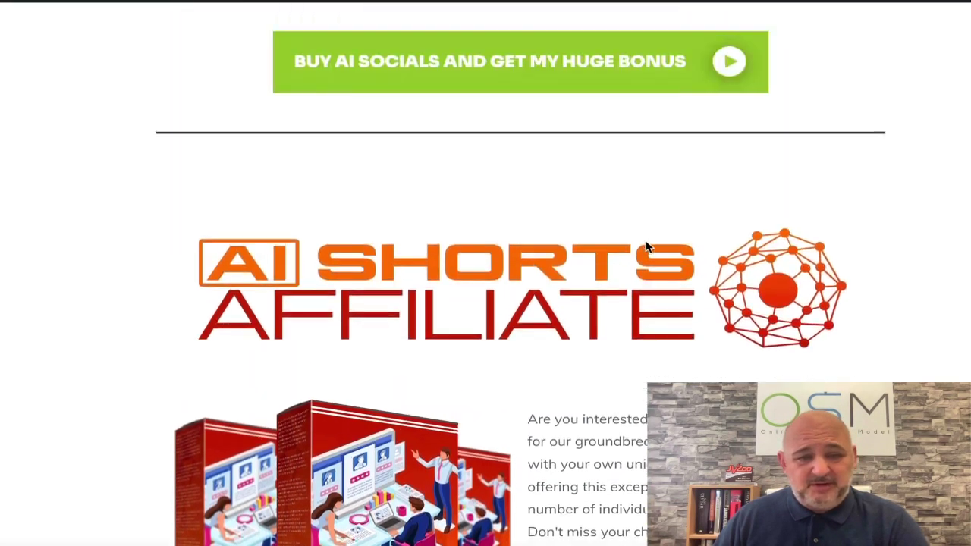
scroll(646, 247, up, 20)
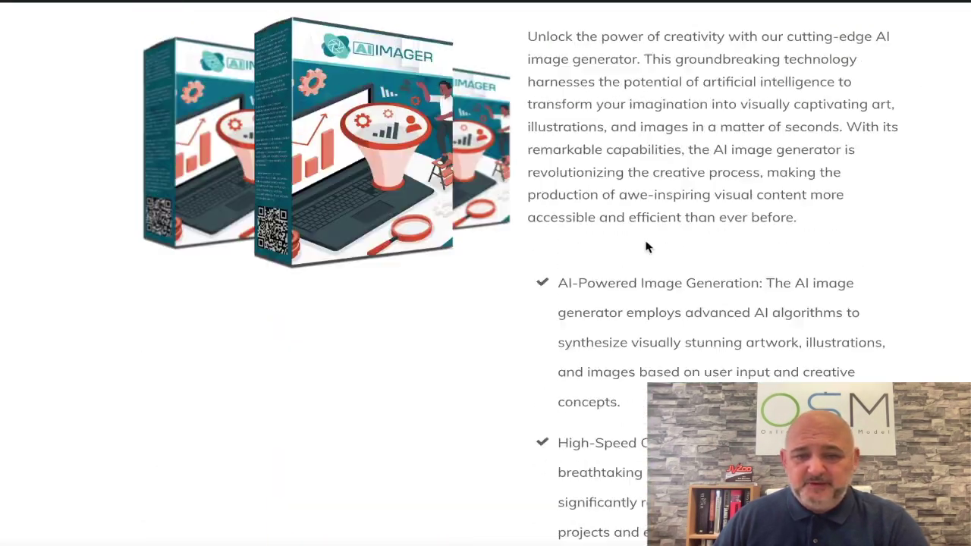
scroll(645, 246, up, 20)
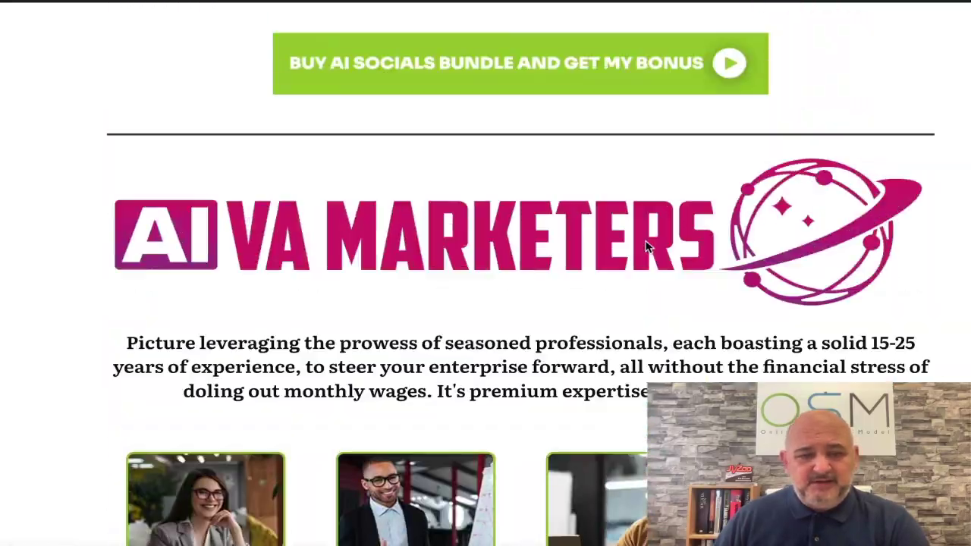
scroll(646, 247, up, 20)
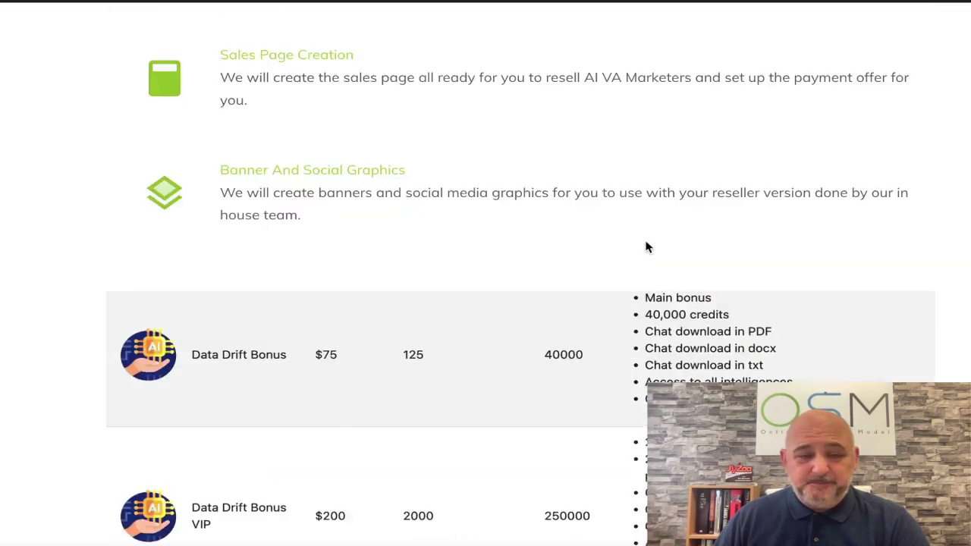
scroll(646, 246, up, 3)
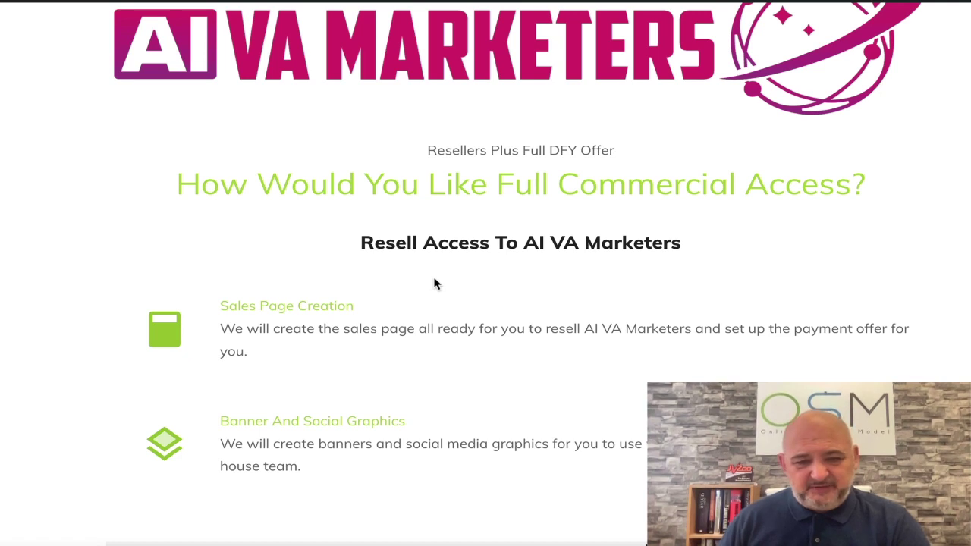
scroll(447, 277, up, 2)
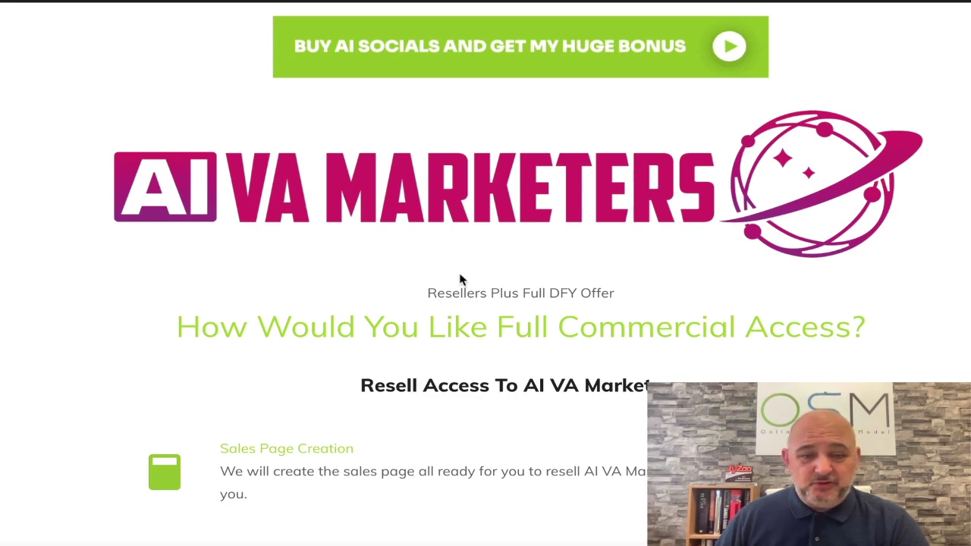
Highlight the 'Lock In The Bundle Offer' heading and the AISocials Elite $67.00 price line.
scroll(460, 279, up, 14)
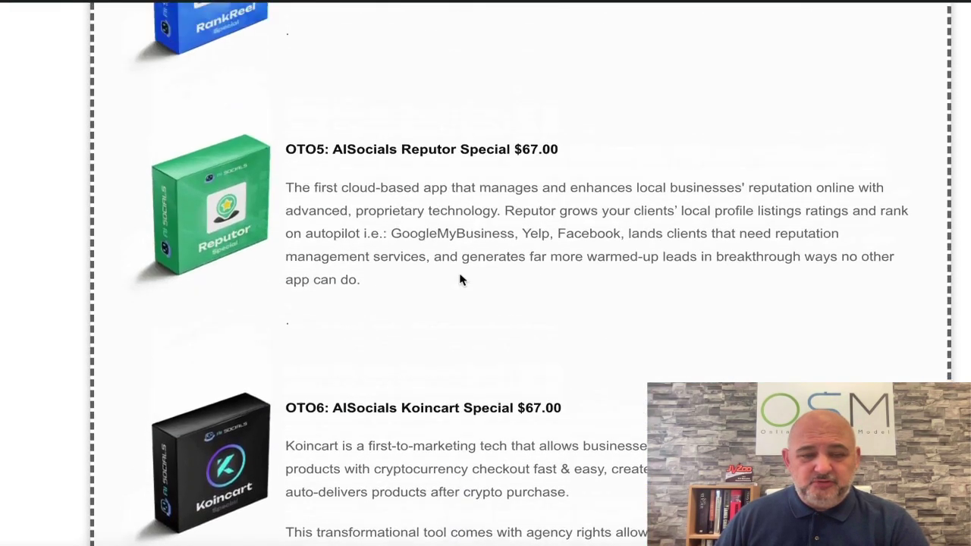
scroll(459, 280, up, 15)
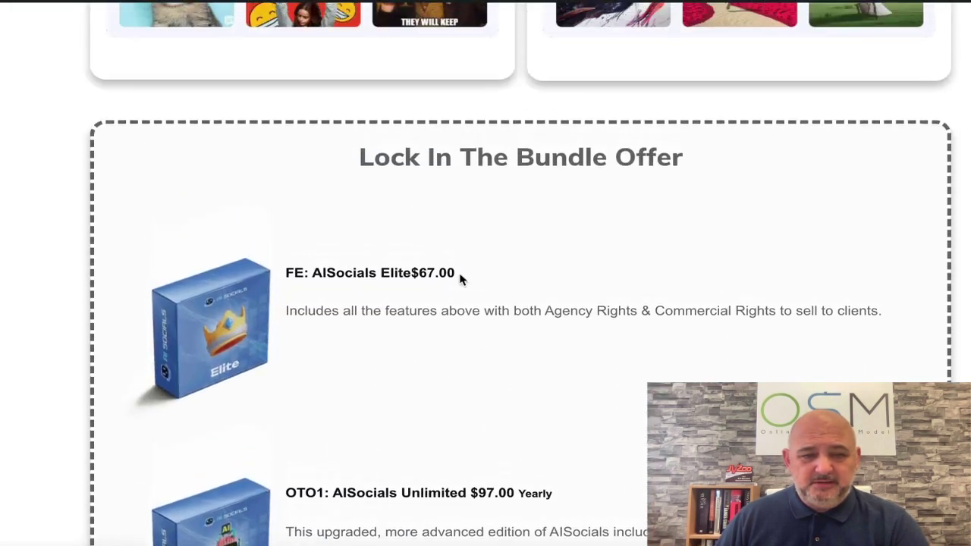
scroll(459, 279, up, 2)
drag(352, 282, 684, 284)
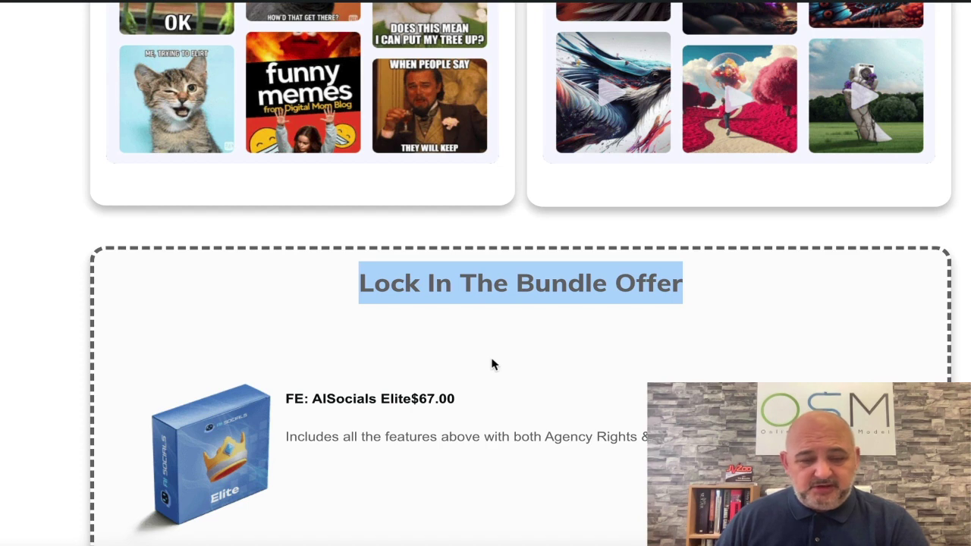
scroll(413, 425, down, 1)
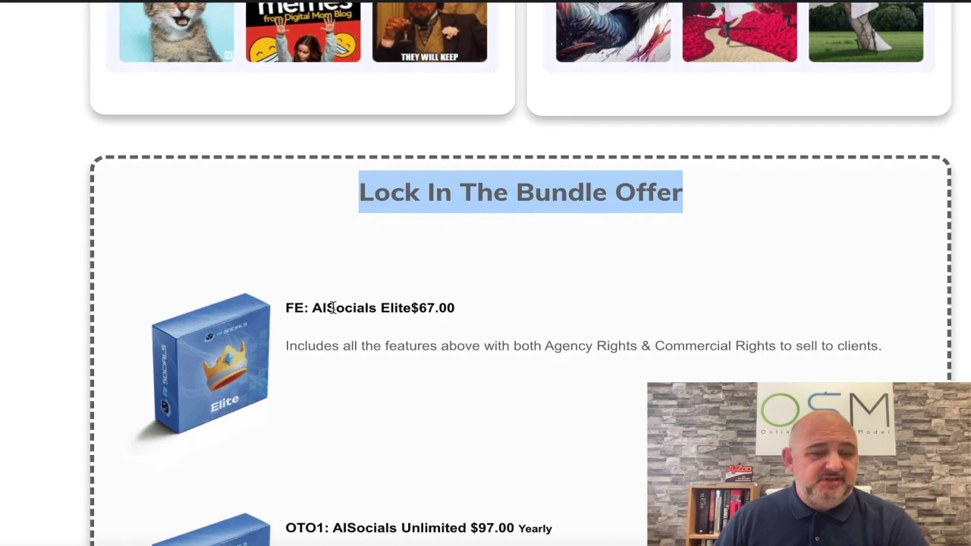
drag(311, 307, 460, 310)
Highlight OTO1's $97.00 Yearly price and the AISocials Platinum name in OTO2.
scroll(552, 317, down, 3)
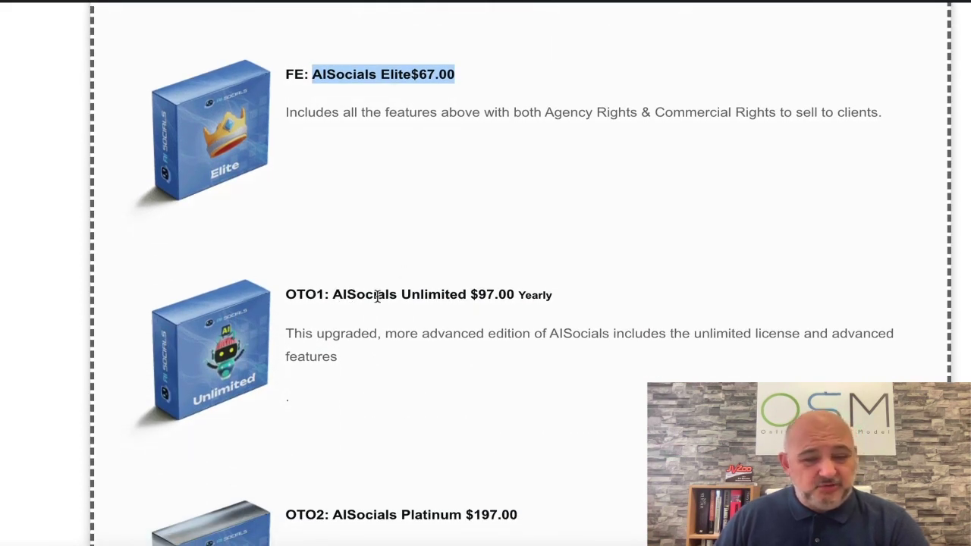
drag(469, 295, 559, 297)
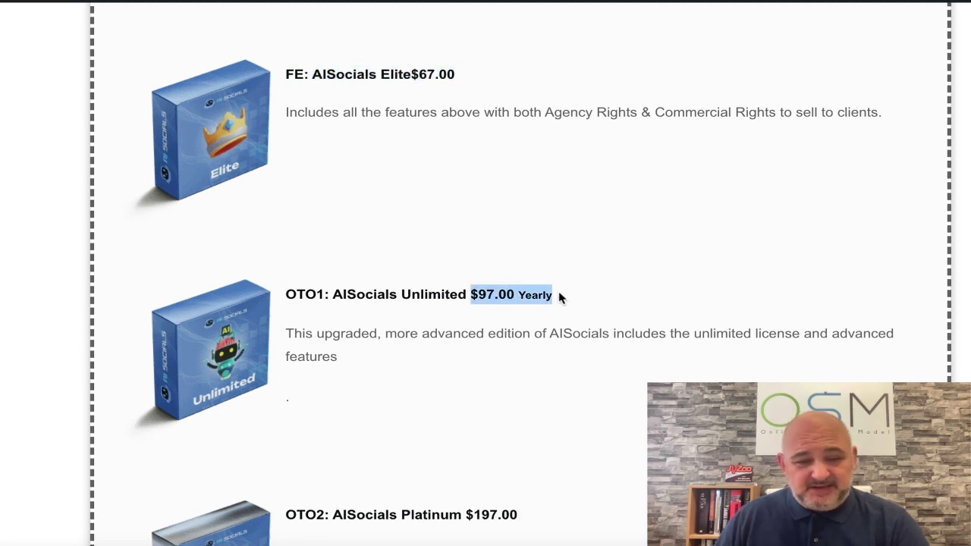
scroll(555, 301, down, 3)
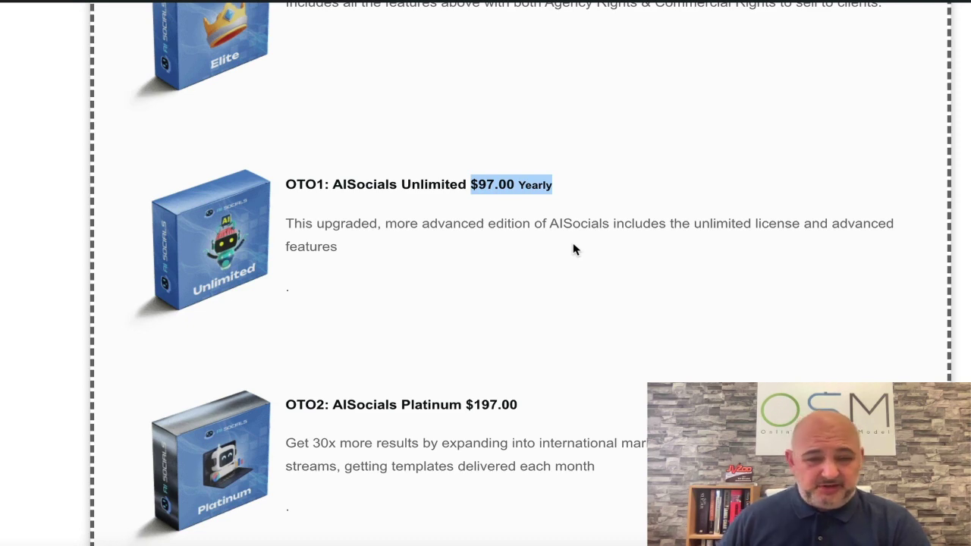
scroll(558, 246, down, 5)
scroll(559, 252, up, 2)
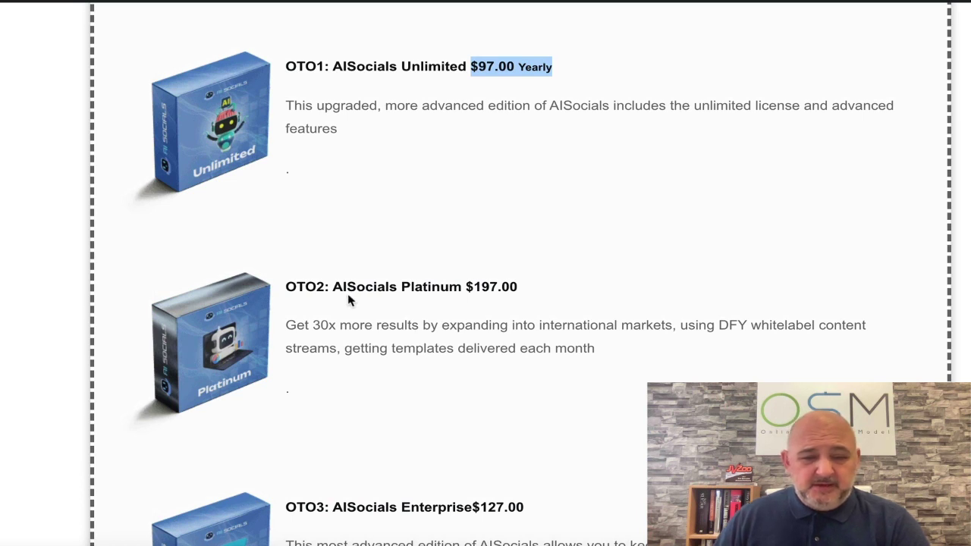
drag(331, 290, 465, 283)
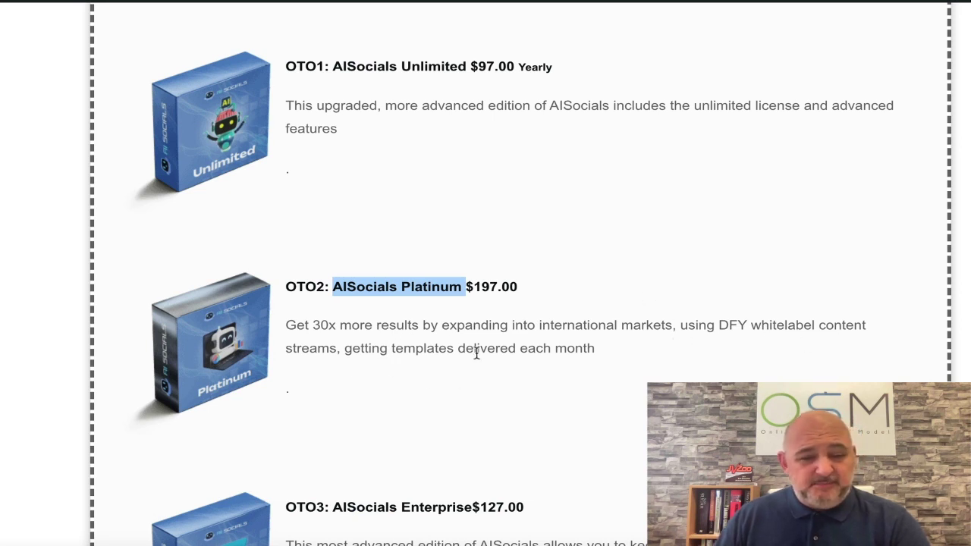
Scroll down to the OTO3 Enterprise listing, briefly highlighting its price.
scroll(533, 375, down, 2)
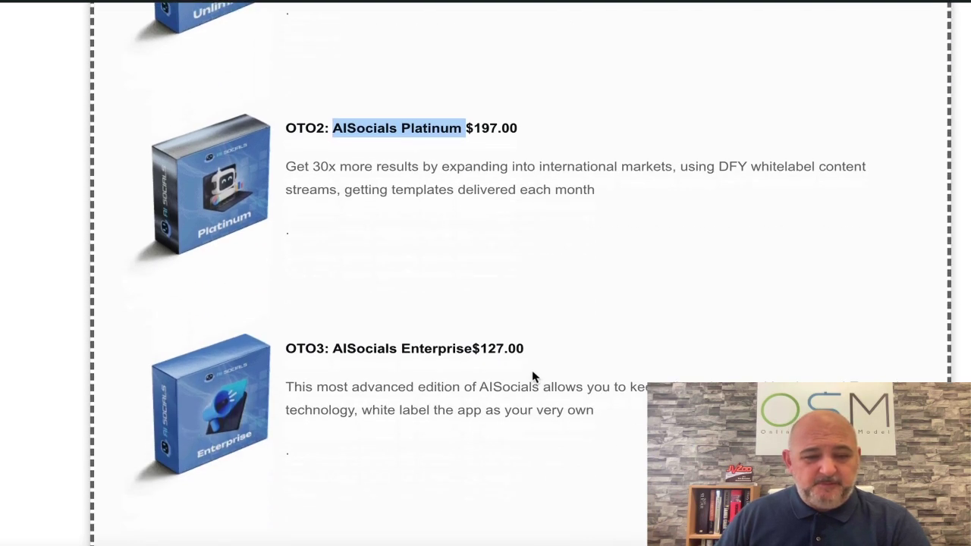
scroll(542, 370, down, 1)
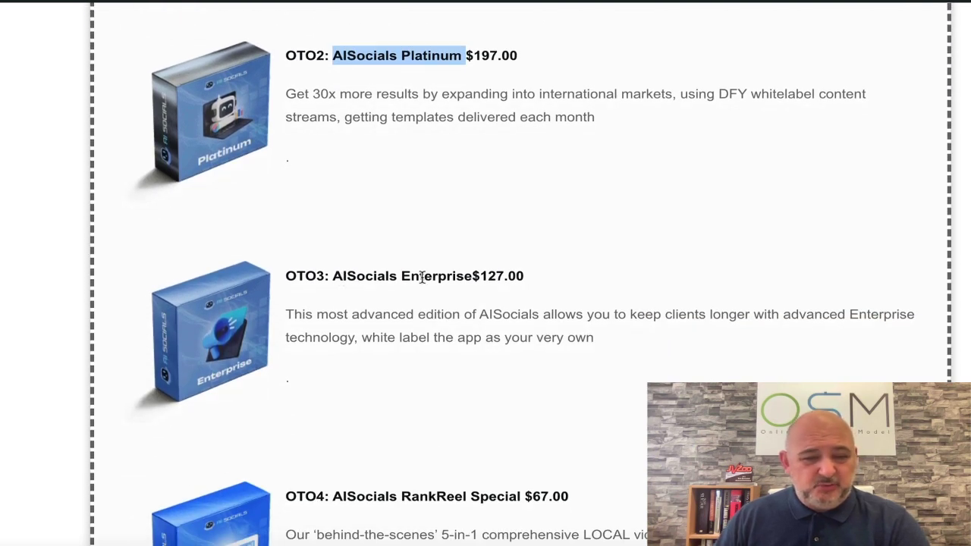
drag(472, 276, 537, 279)
click(504, 350)
Continue past RankReel and Reputor to the OTO6 Koincart Special and 'Get The Bundle Here'.
scroll(504, 351, down, 1)
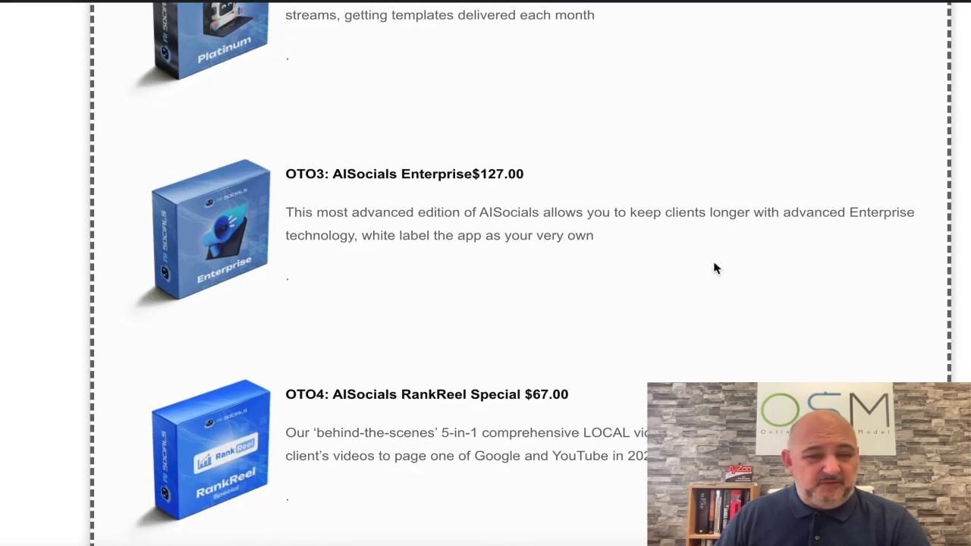
scroll(704, 300, down, 1)
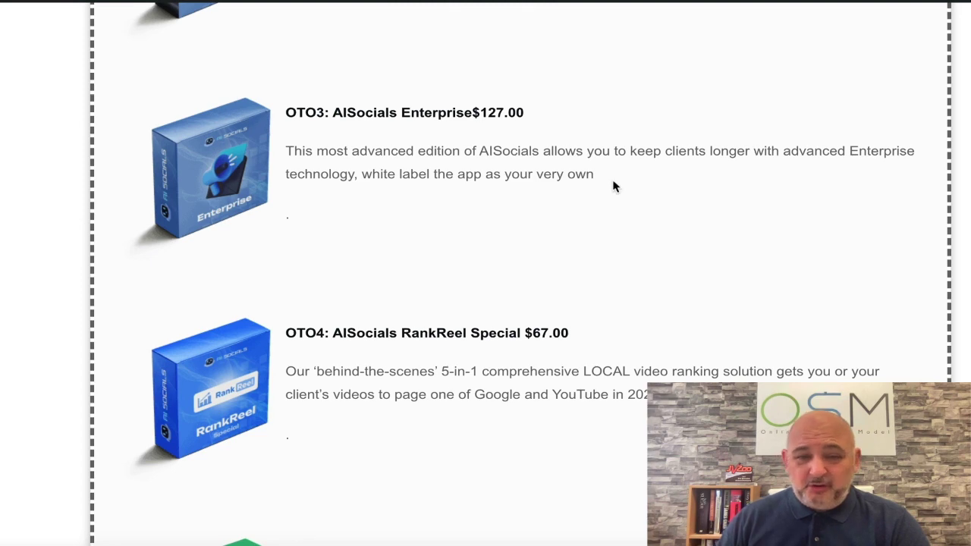
scroll(583, 219, down, 1)
scroll(582, 219, down, 1)
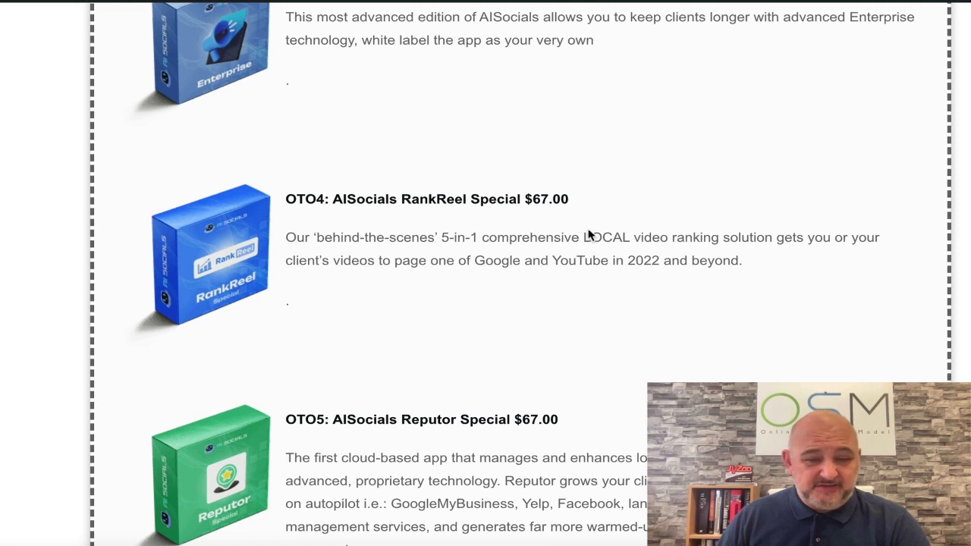
scroll(590, 230, down, 1)
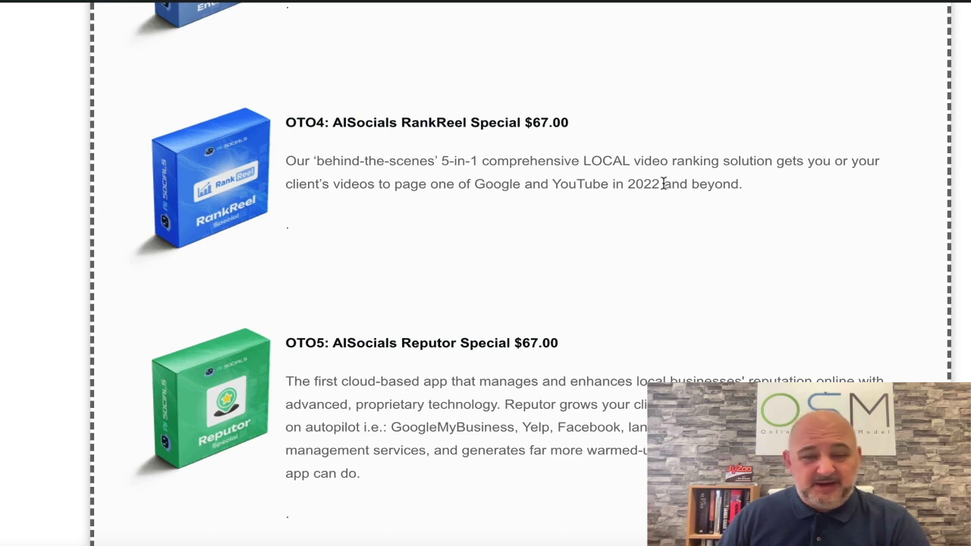
scroll(727, 186, down, 2)
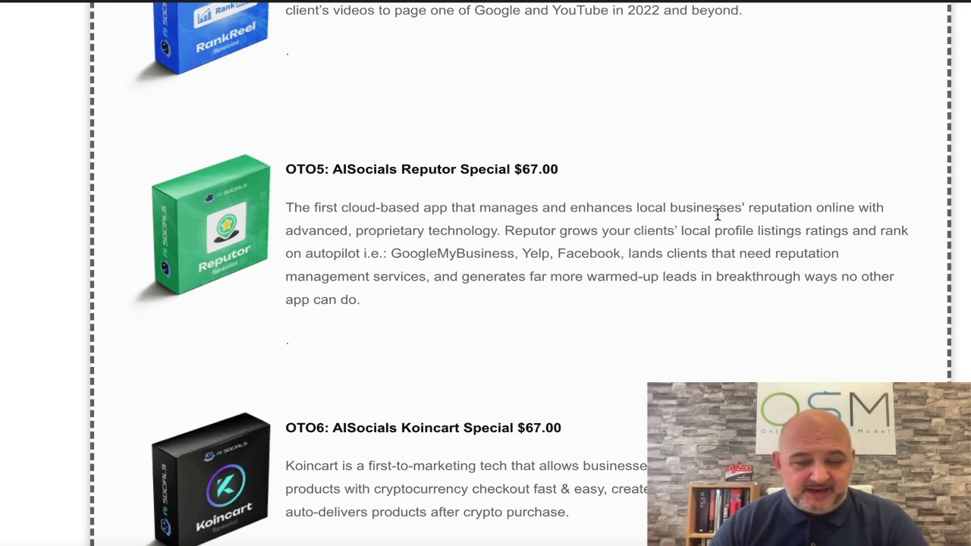
scroll(662, 267, down, 2)
drag(333, 252, 457, 249)
scroll(457, 249, down, 1)
click(396, 315)
scroll(447, 303, down, 1)
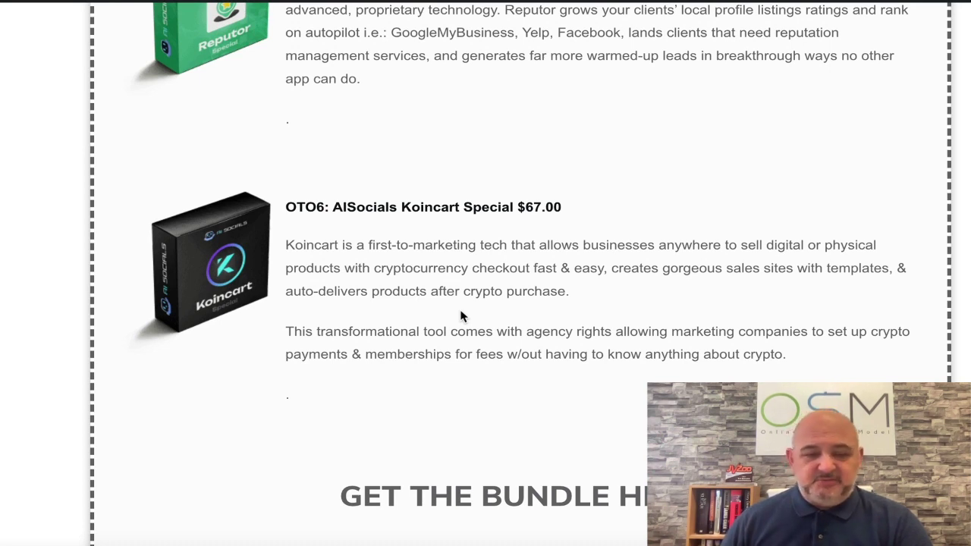
scroll(526, 262, down, 4)
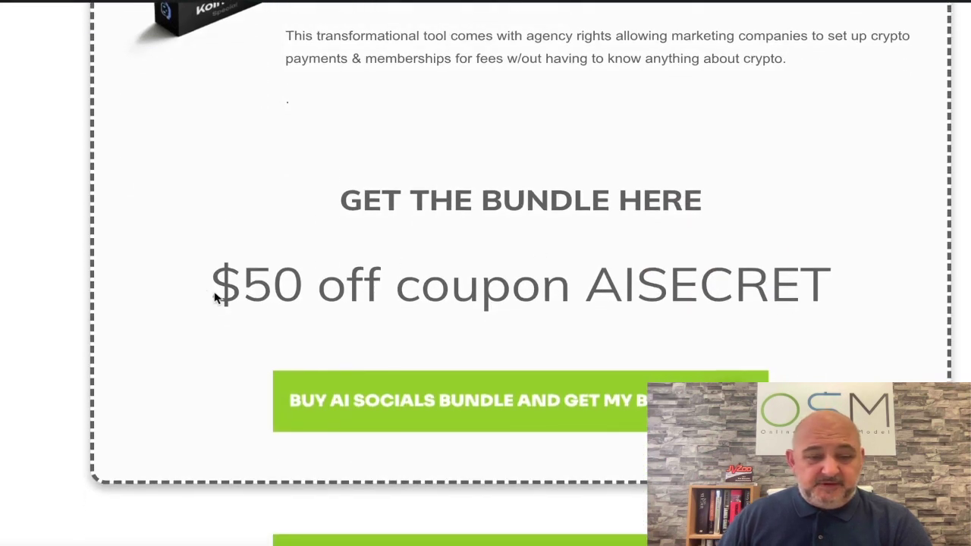
Highlight the $50 off coupon line and its AISECRET code, then scroll to AI VA Marketers.
drag(214, 296, 830, 278)
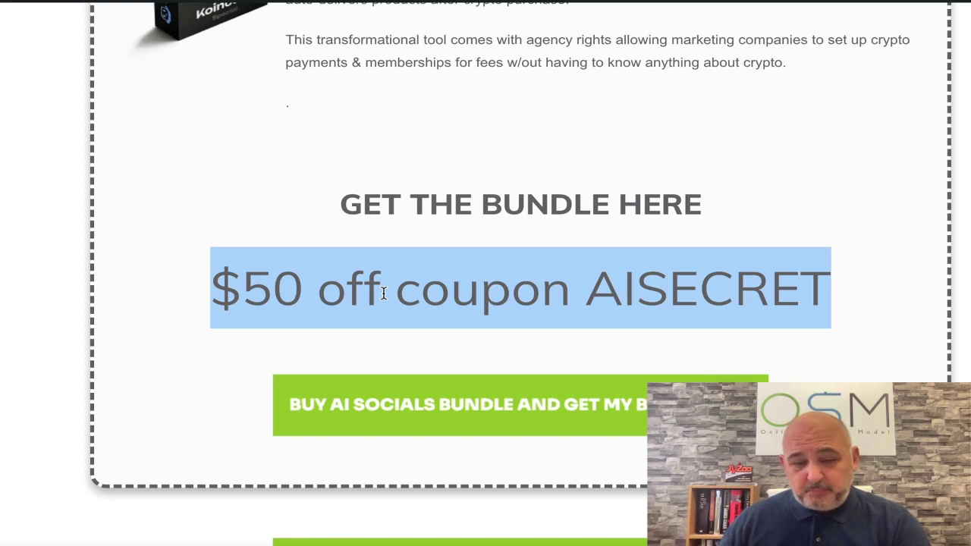
click(640, 297)
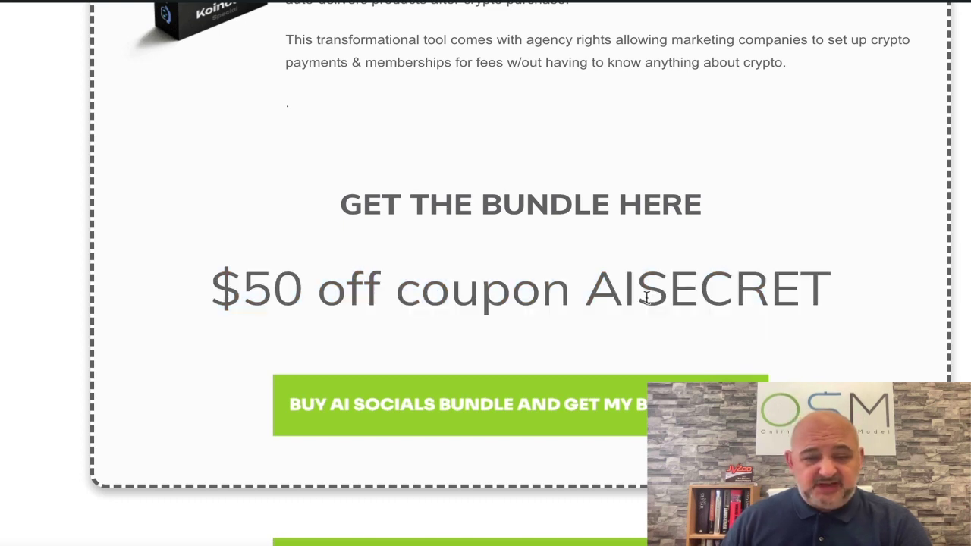
drag(587, 290, 839, 295)
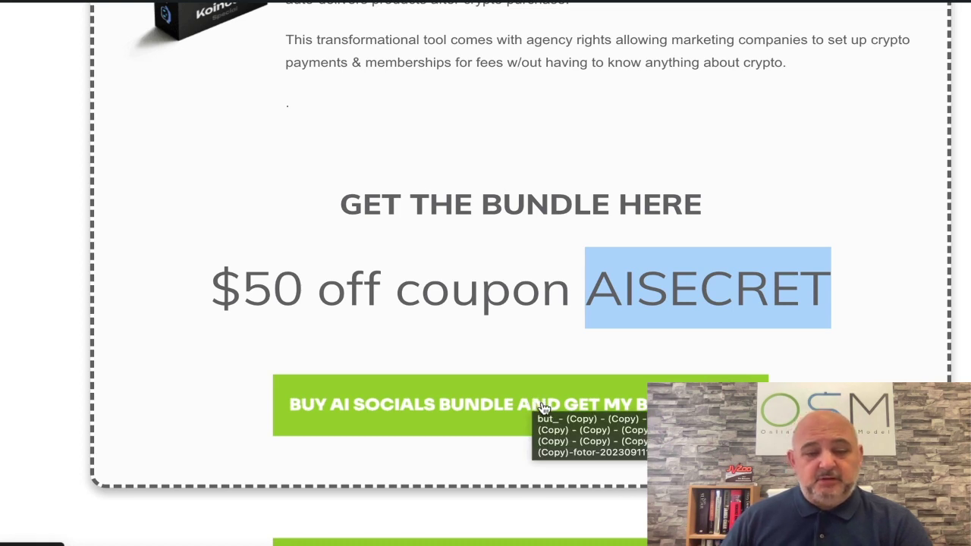
click(814, 363)
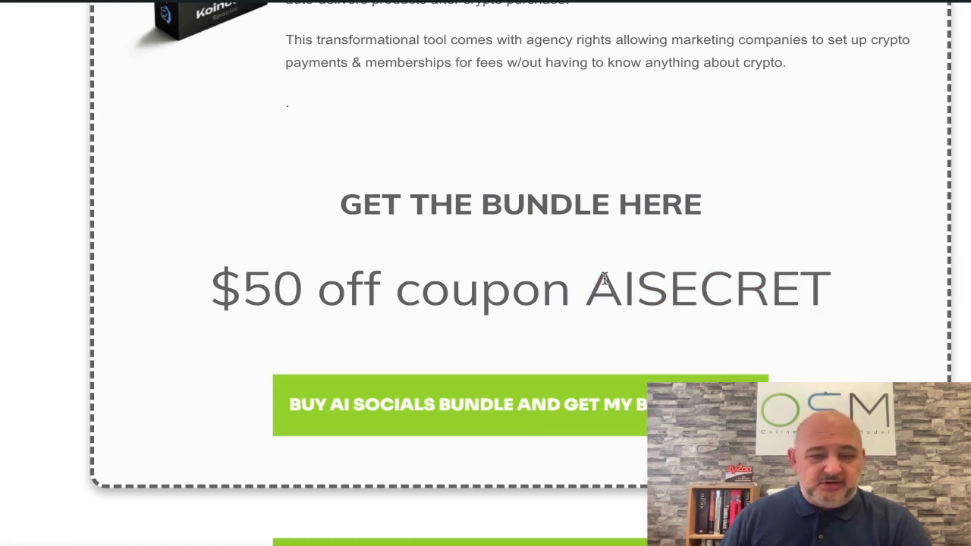
scroll(611, 283, down, 5)
scroll(479, 391, down, 2)
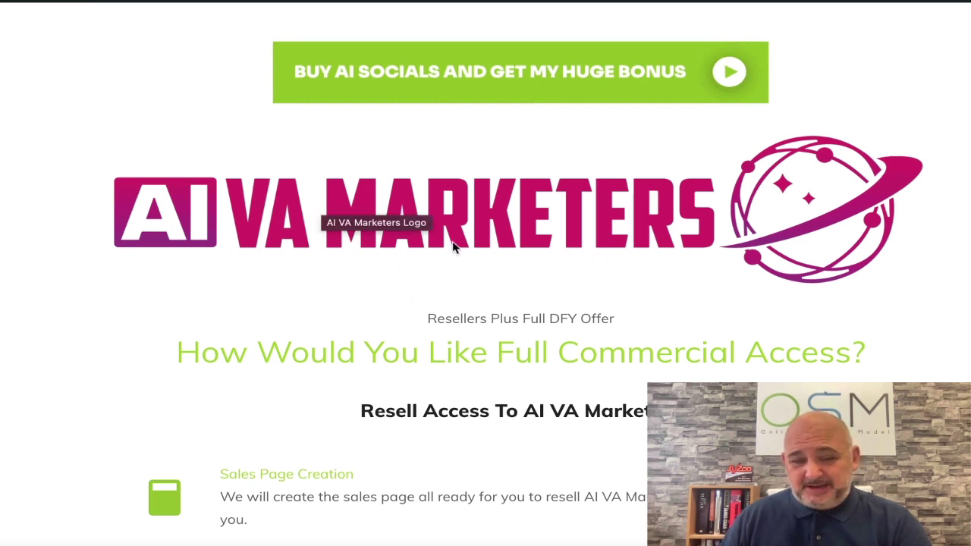
Scroll the bonus page back to the coupon and highlight the $50 discount amount.
scroll(453, 246, down, 1)
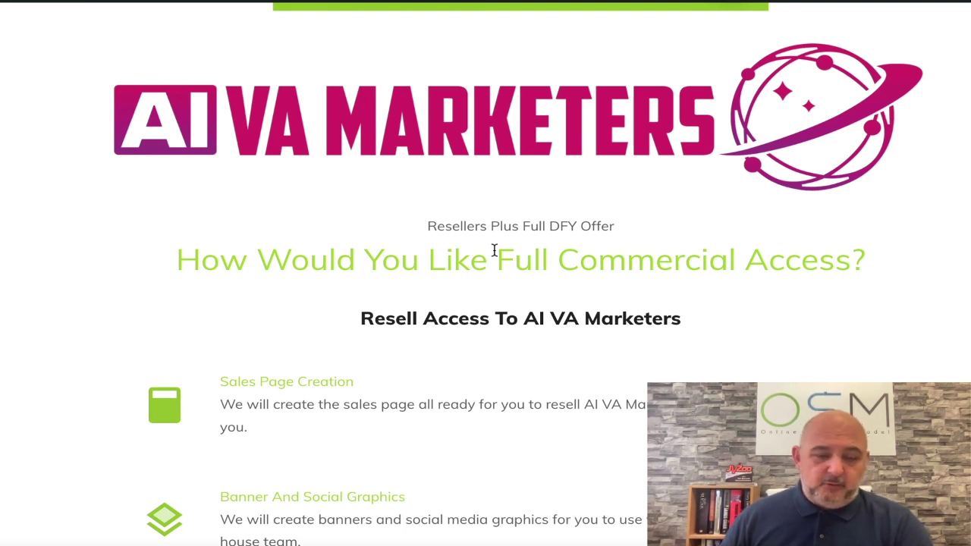
scroll(490, 262, down, 1)
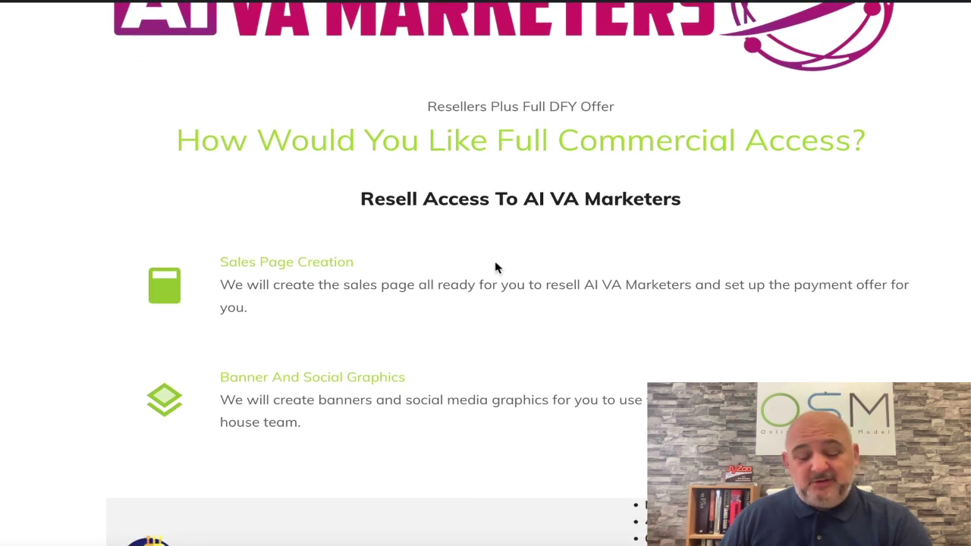
scroll(511, 275, up, 2)
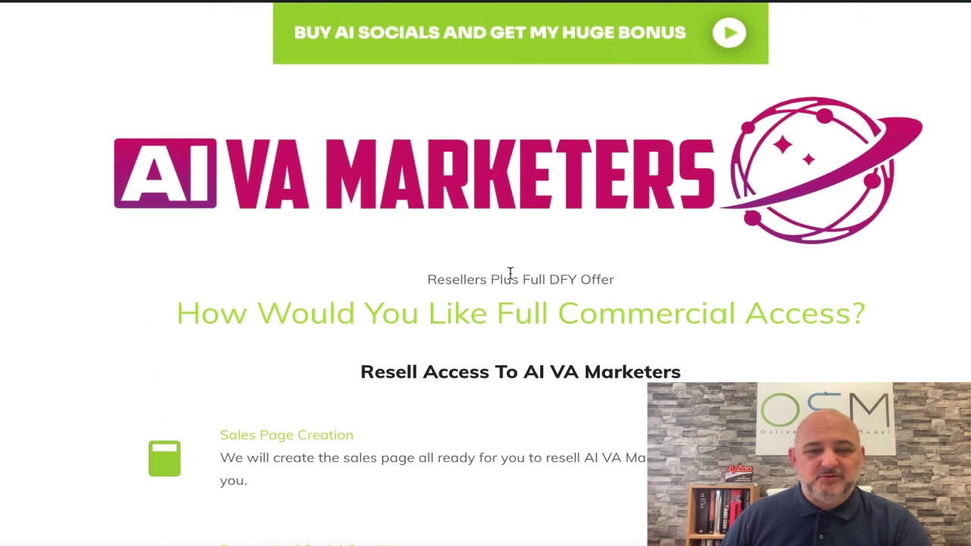
scroll(524, 278, up, 2)
scroll(528, 283, up, 10)
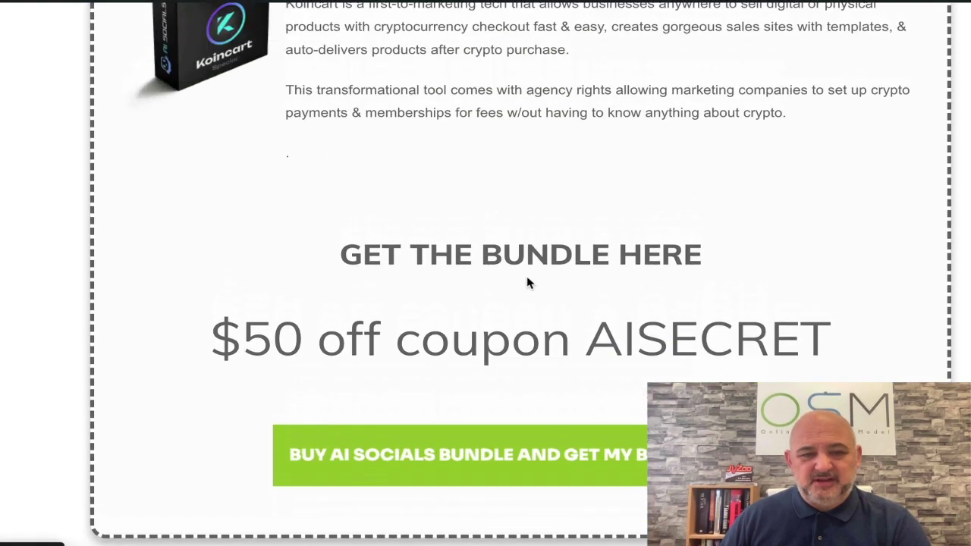
scroll(529, 283, up, 10)
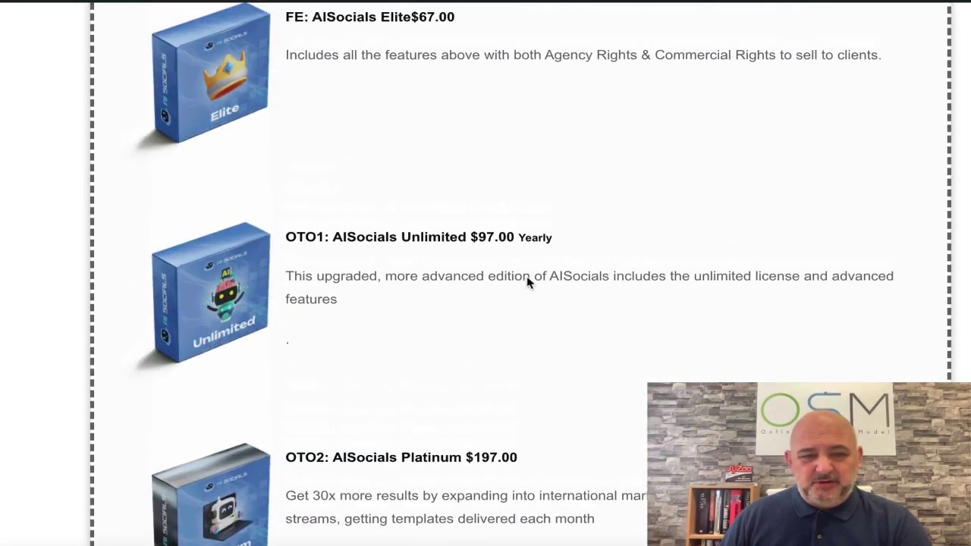
scroll(445, 229, down, 5)
scroll(508, 267, down, 12)
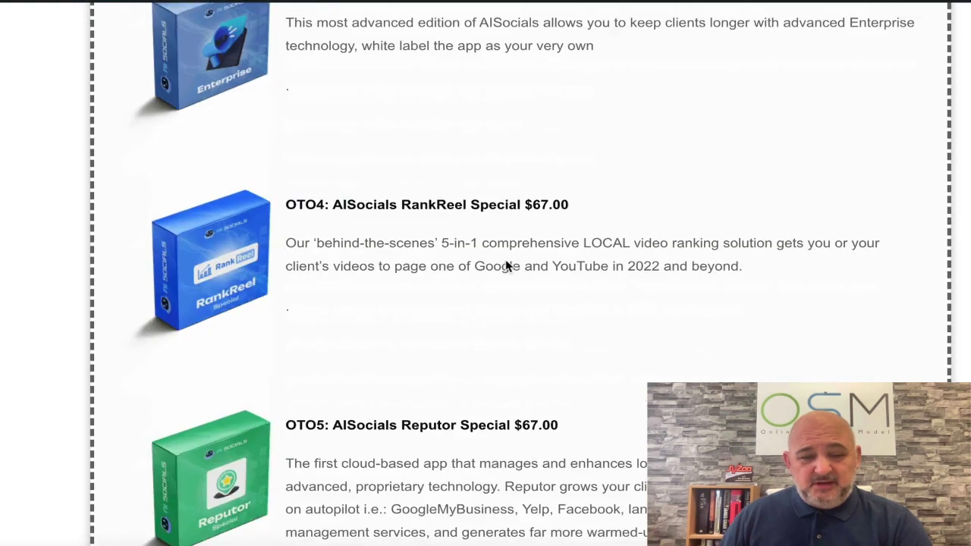
scroll(508, 267, down, 4)
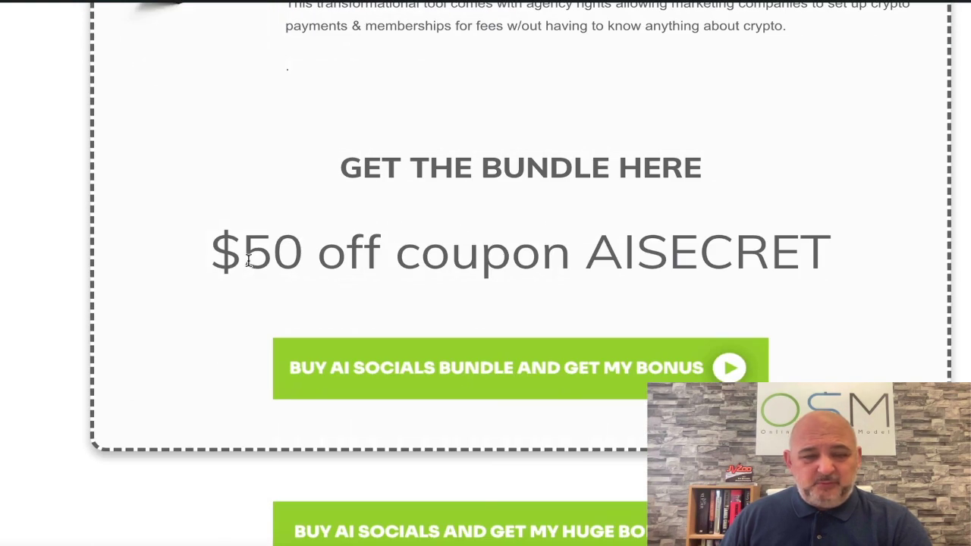
drag(222, 254, 317, 254)
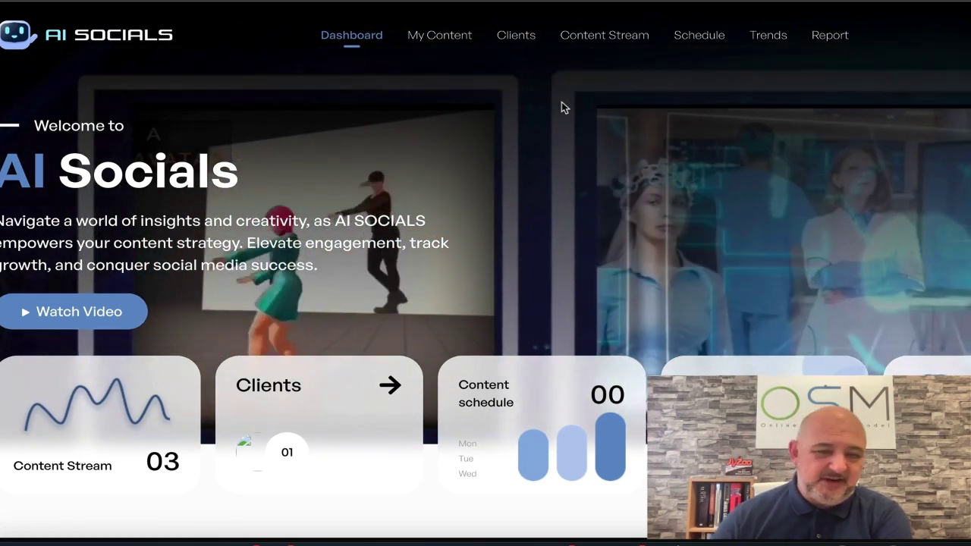
Scroll around the Dashboard showing 03 content streams, 01 client and 00 scheduled items.
scroll(551, 253, down, 3)
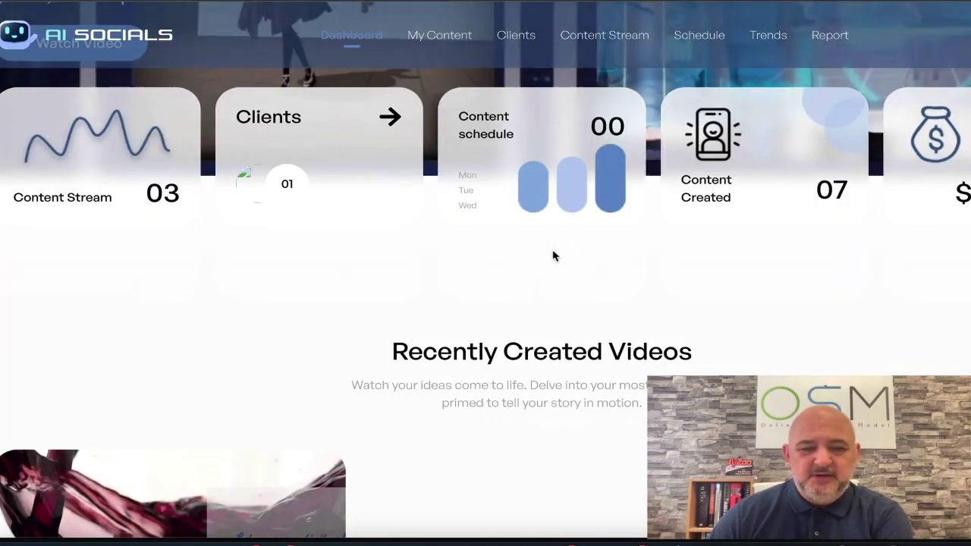
scroll(557, 255, up, 2)
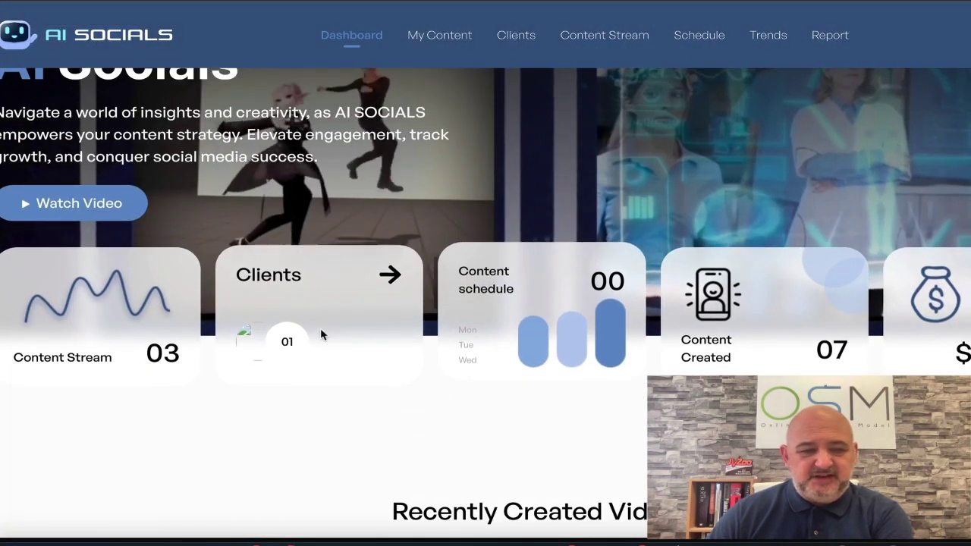
scroll(337, 309, up, 2)
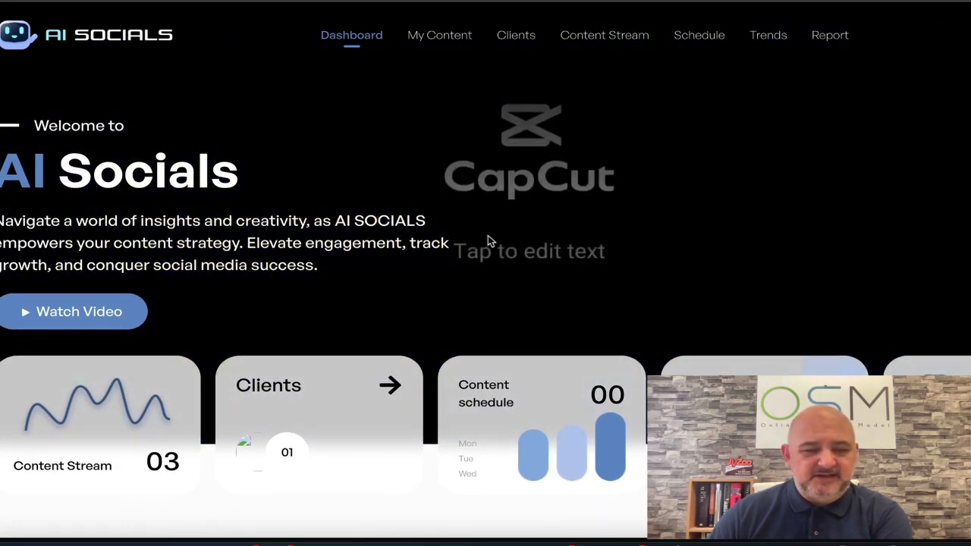
scroll(306, 287, down, 2)
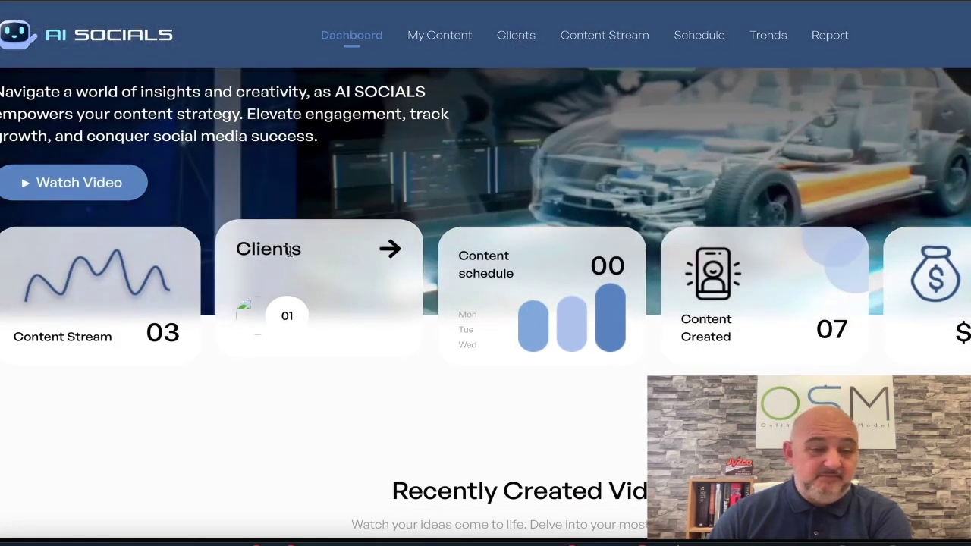
scroll(290, 253, up, 2)
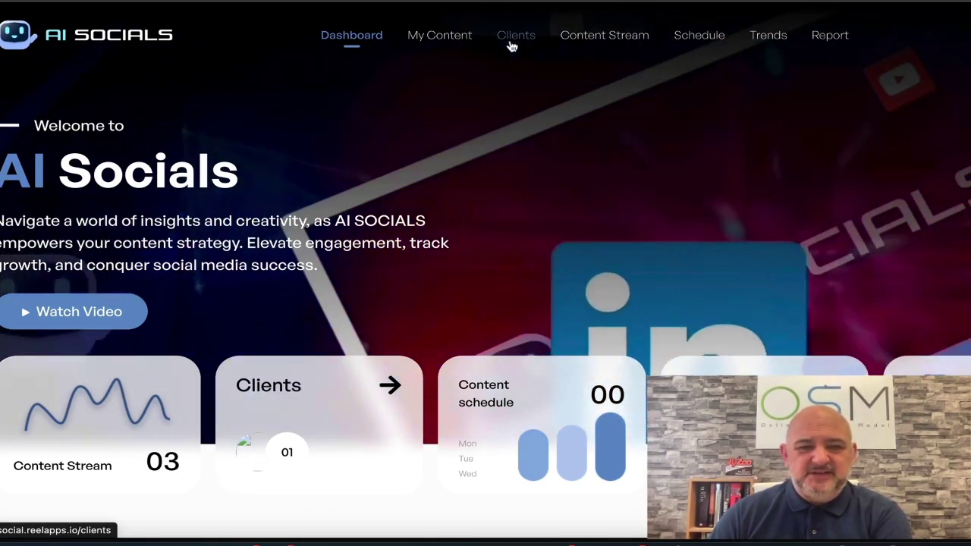
click(512, 46)
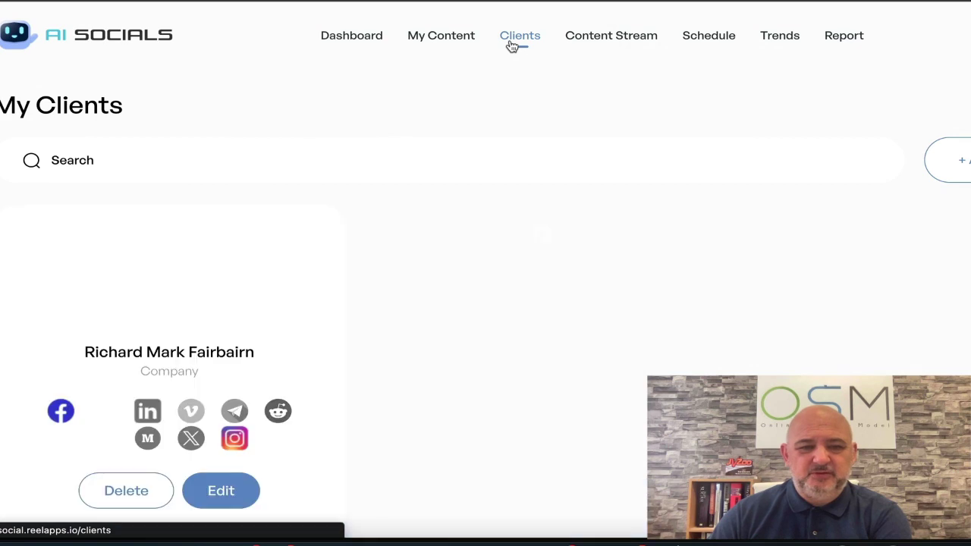
scroll(152, 290, down, 1)
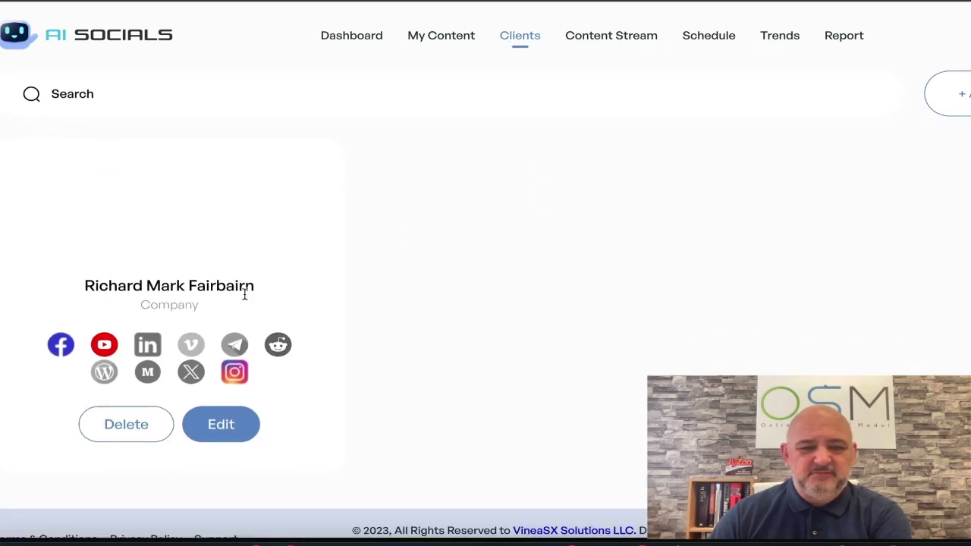
scroll(217, 320, down, 1)
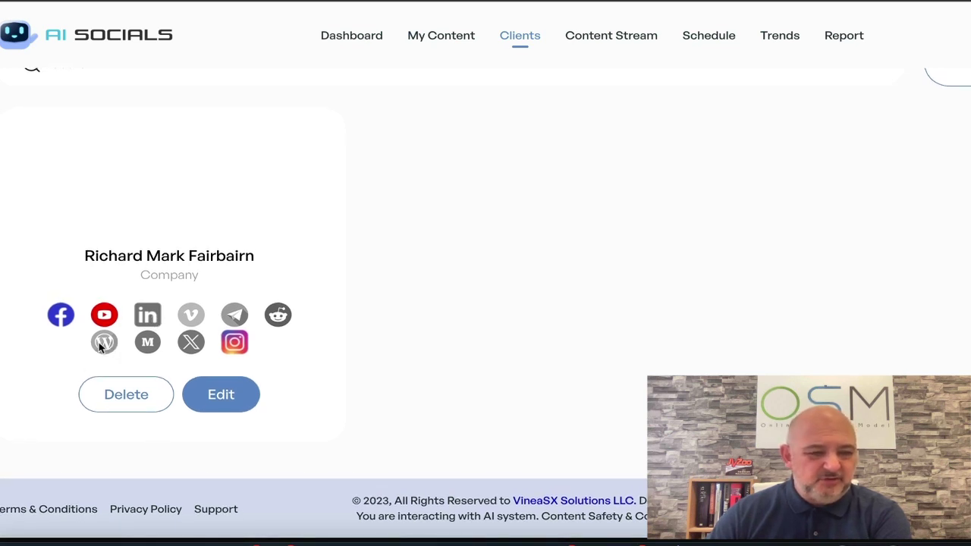
scroll(101, 347, up, 1)
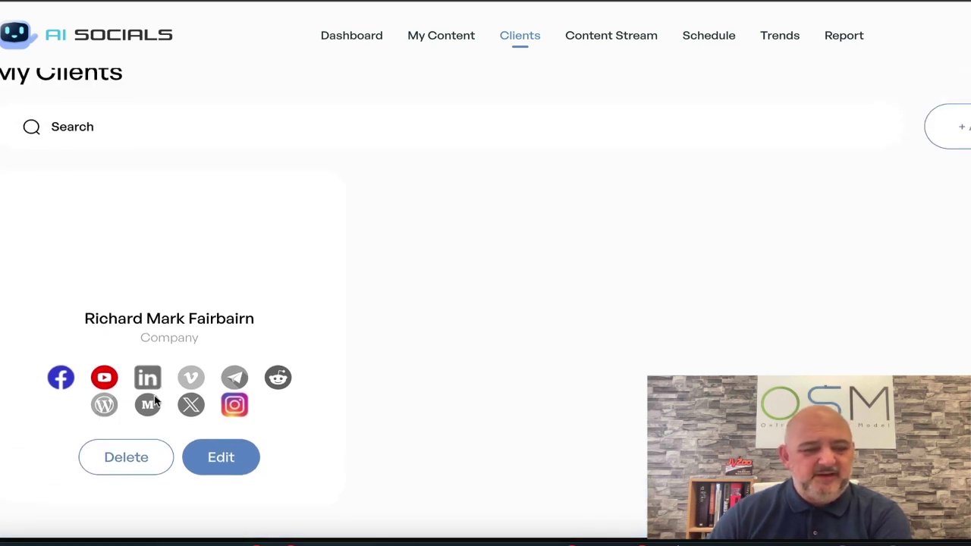
scroll(349, 355, up, 1)
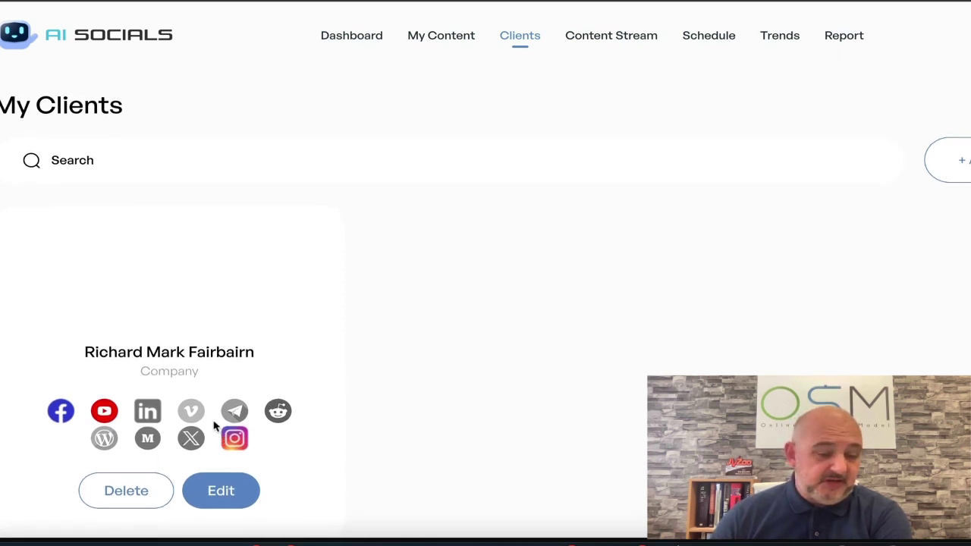
scroll(295, 392, down, 1)
mouse_move(425, 37)
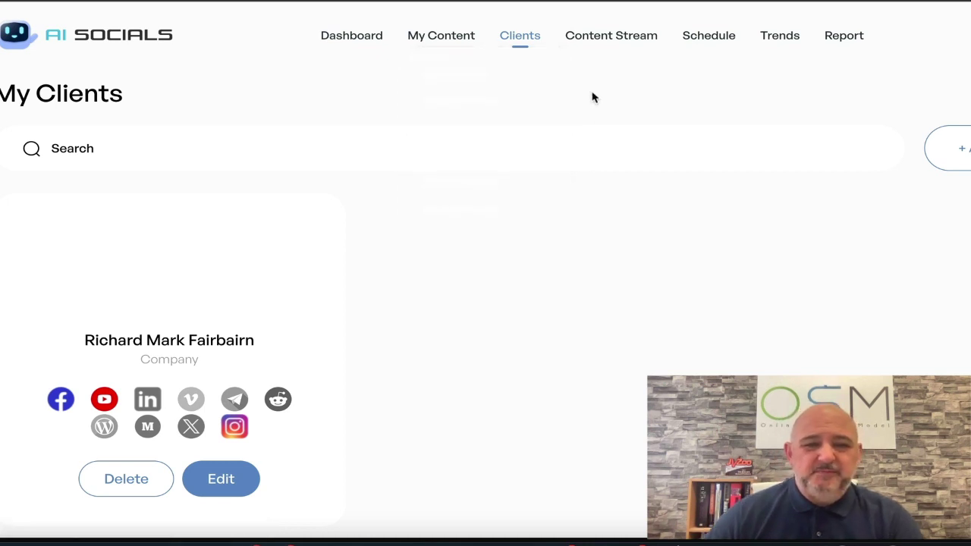
Add a new content stream from My Streams and set its Type to Video (MP4, 200MB).
click(621, 40)
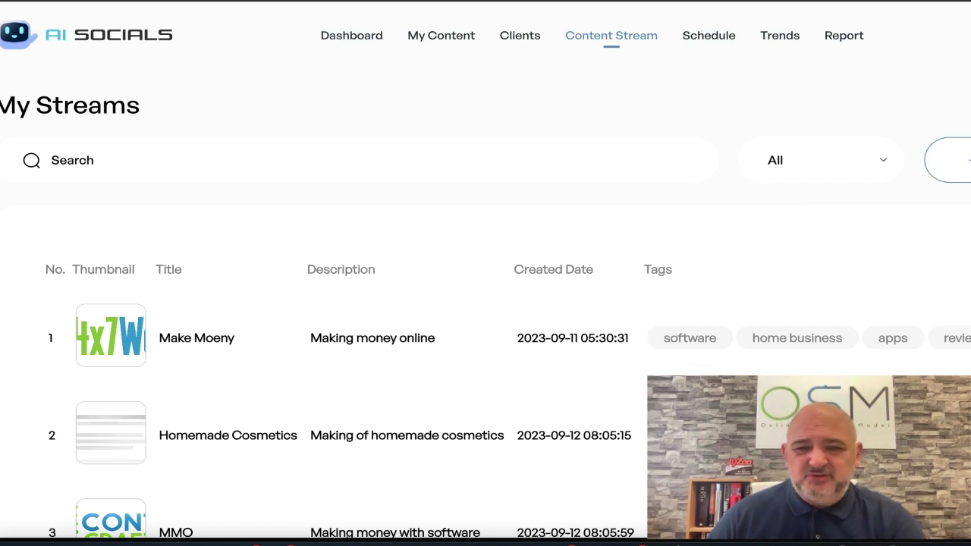
click(948, 160)
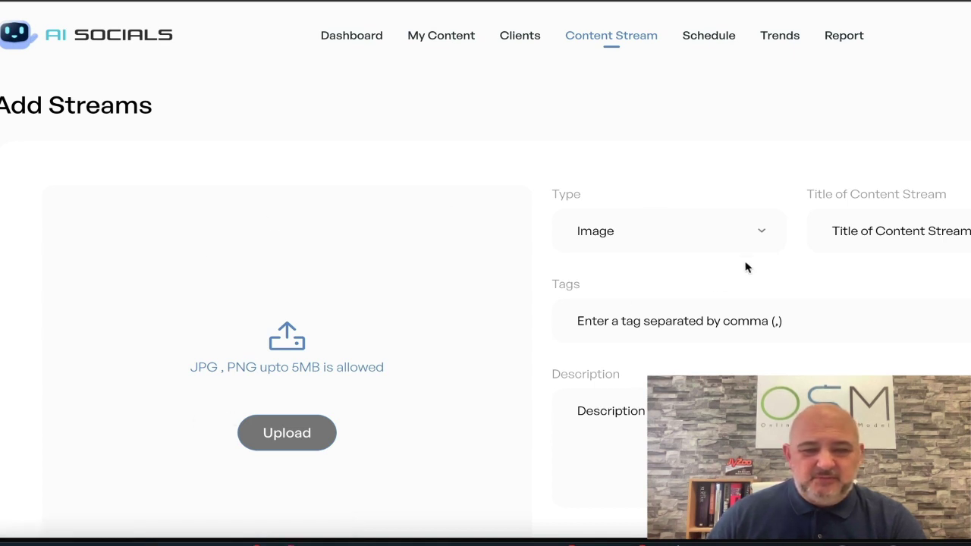
click(664, 239)
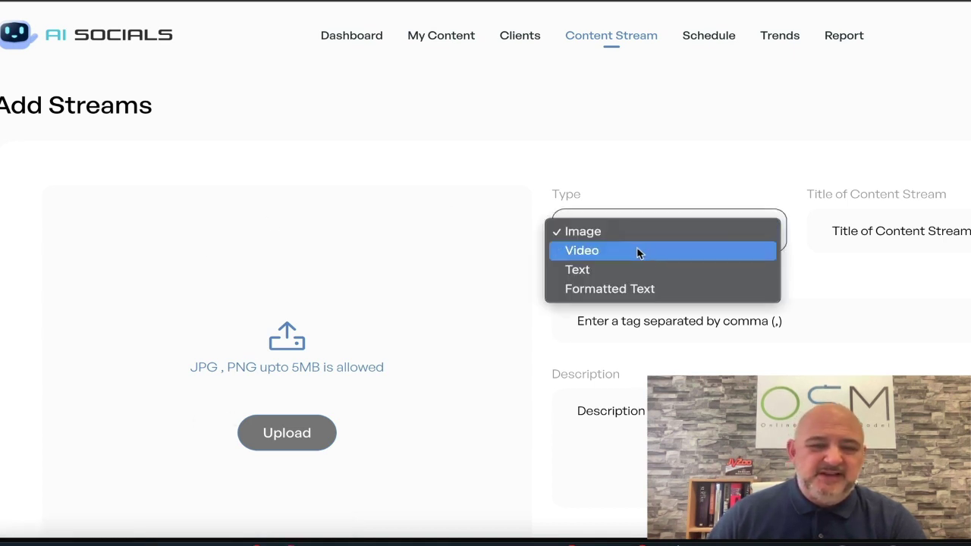
click(636, 250)
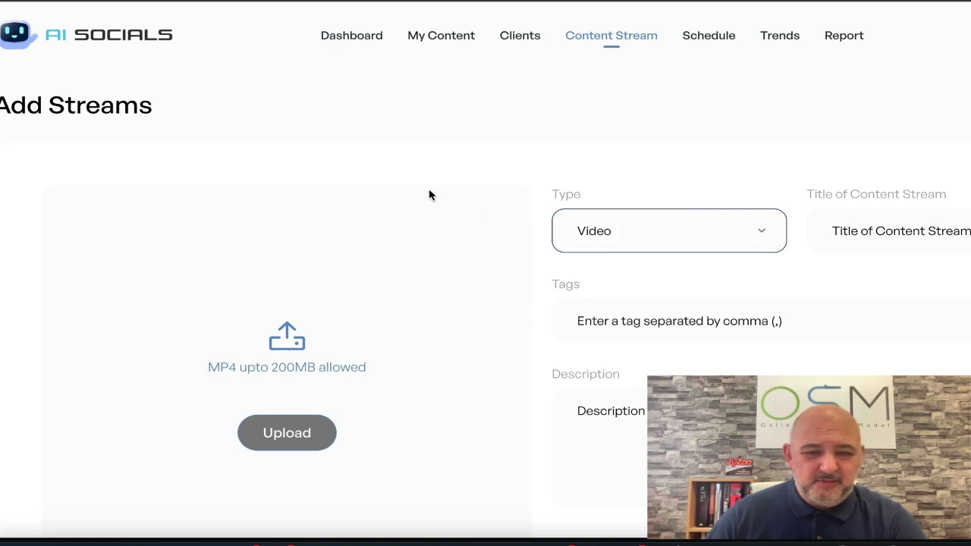
scroll(325, 347, down, 1)
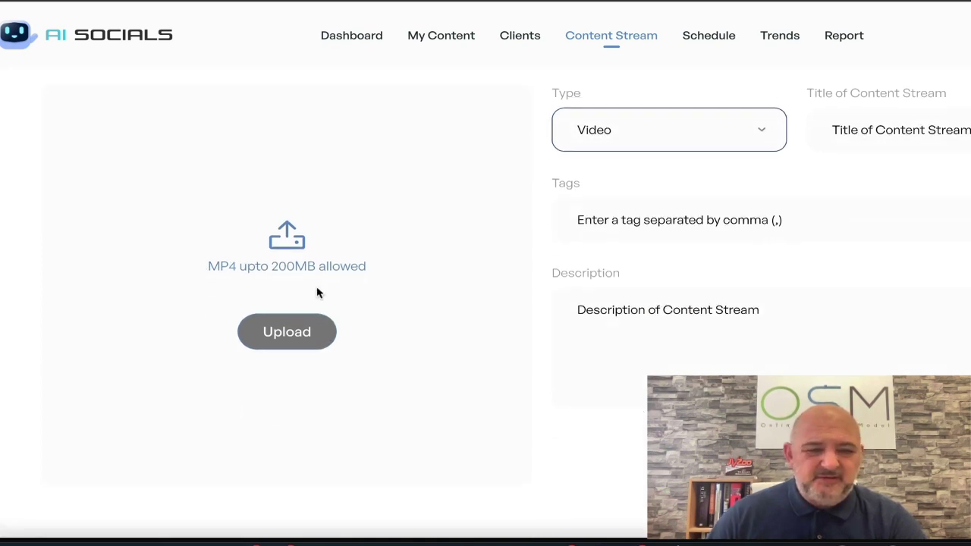
scroll(319, 292, up, 1)
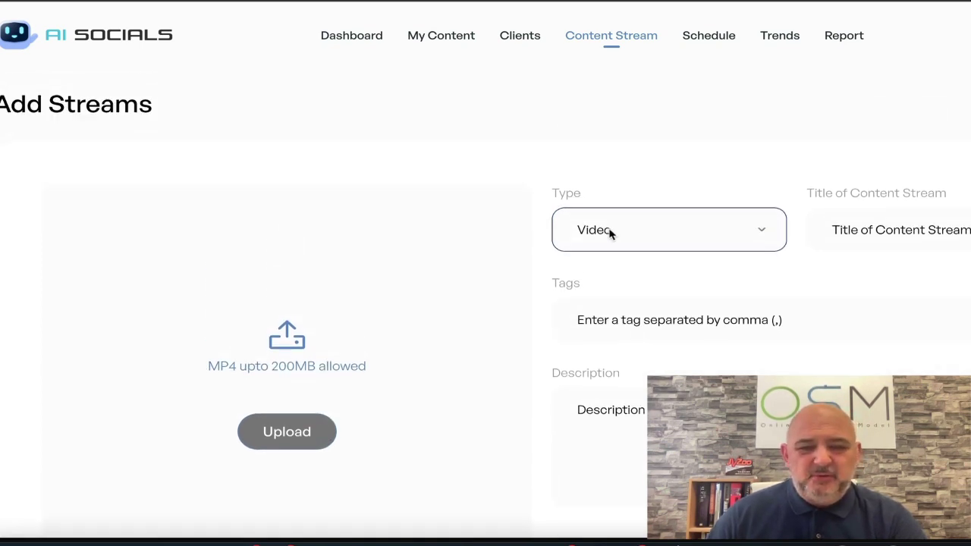
Title the stream MMO and accept the suggested software, home business, apps, reviews tags.
click(892, 240)
text(MM)
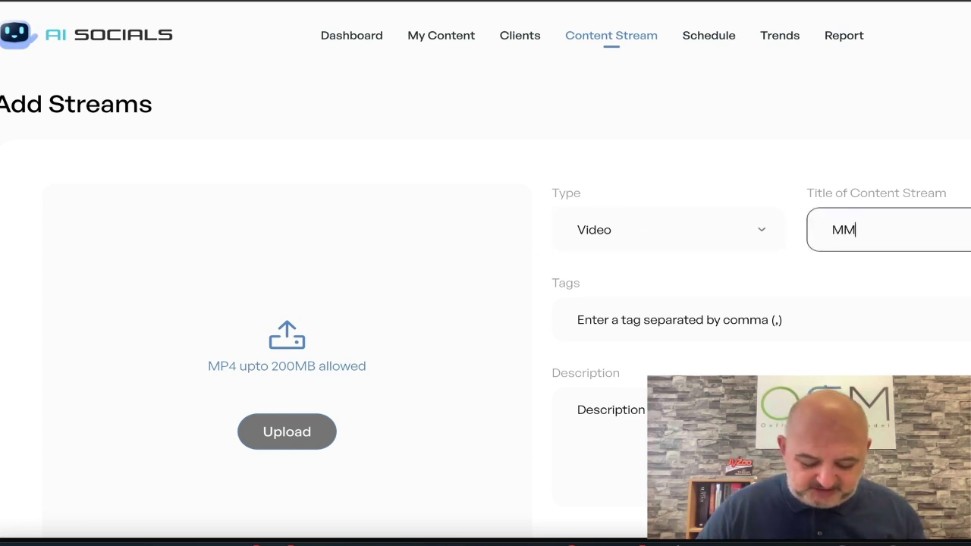
text(O)
click(696, 303)
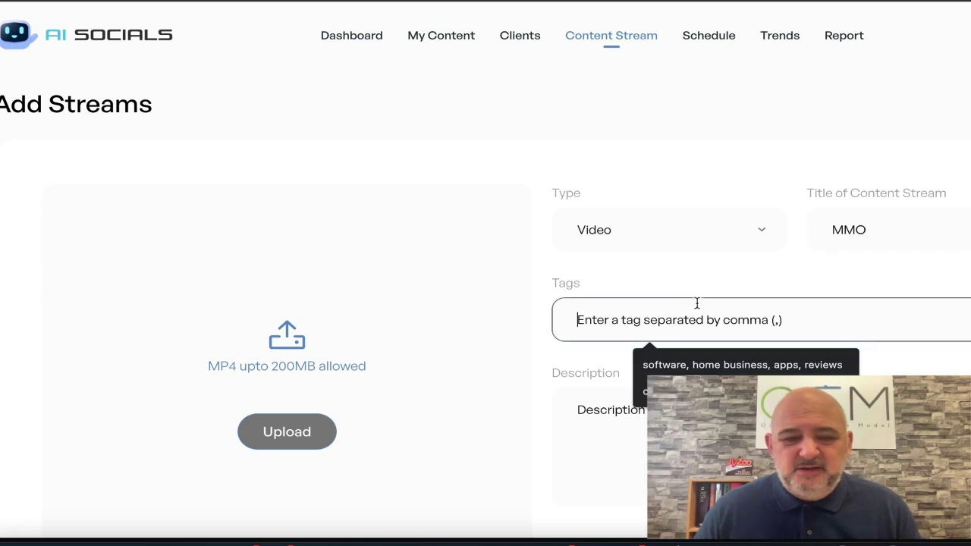
click(758, 361)
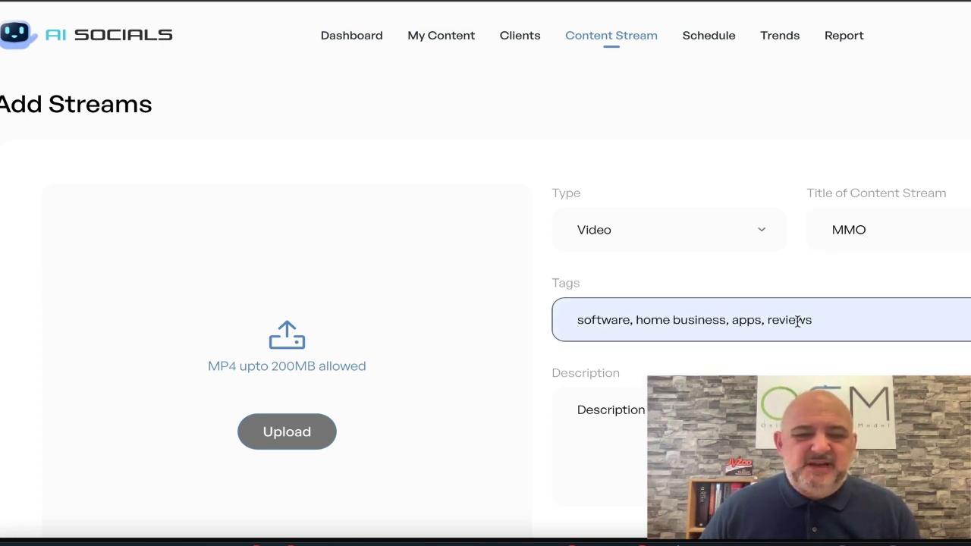
Enter the description 'Making money online uysing software' and reopen the Type choices.
scroll(659, 356, down, 1)
click(661, 356)
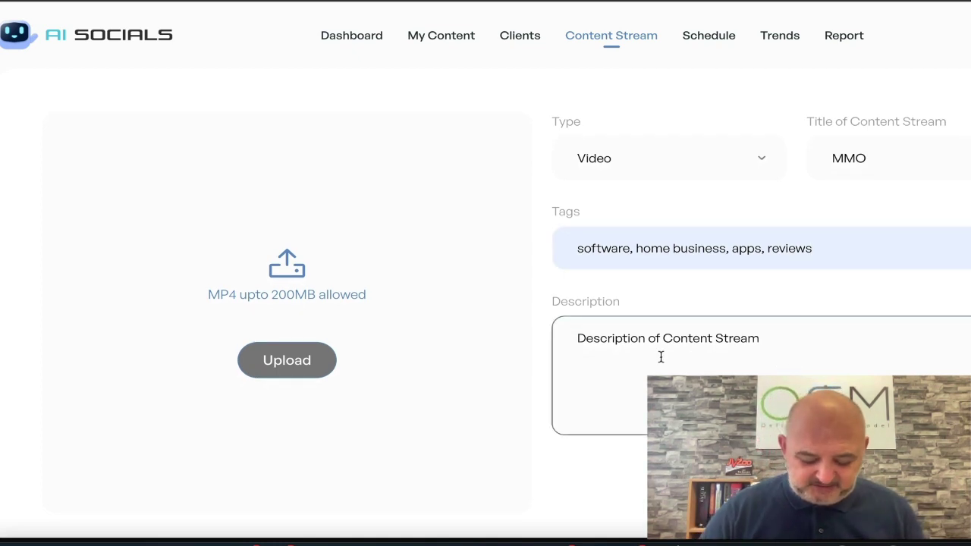
text(Making money online uysing software)
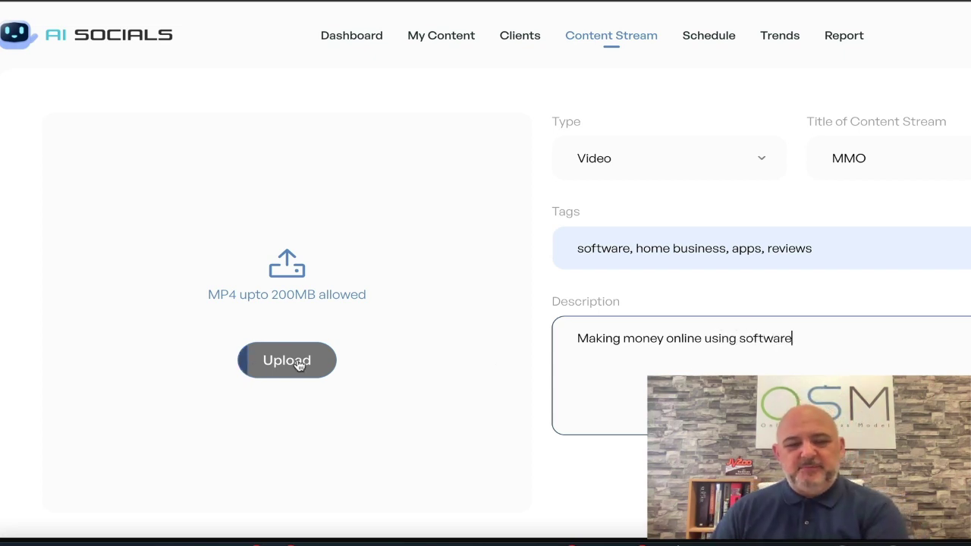
scroll(282, 443, up, 1)
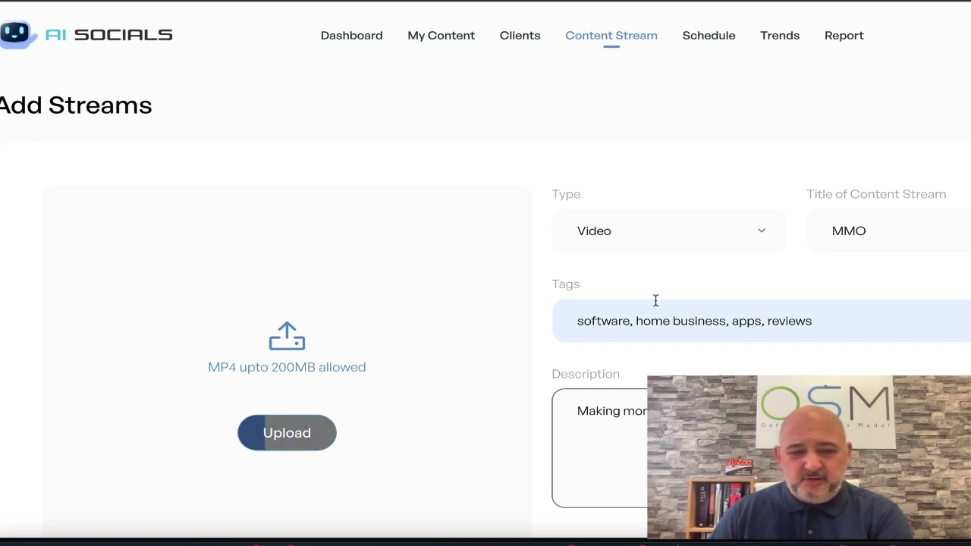
click(690, 244)
Set the MMO stream's type to Image and save the stream.
click(646, 214)
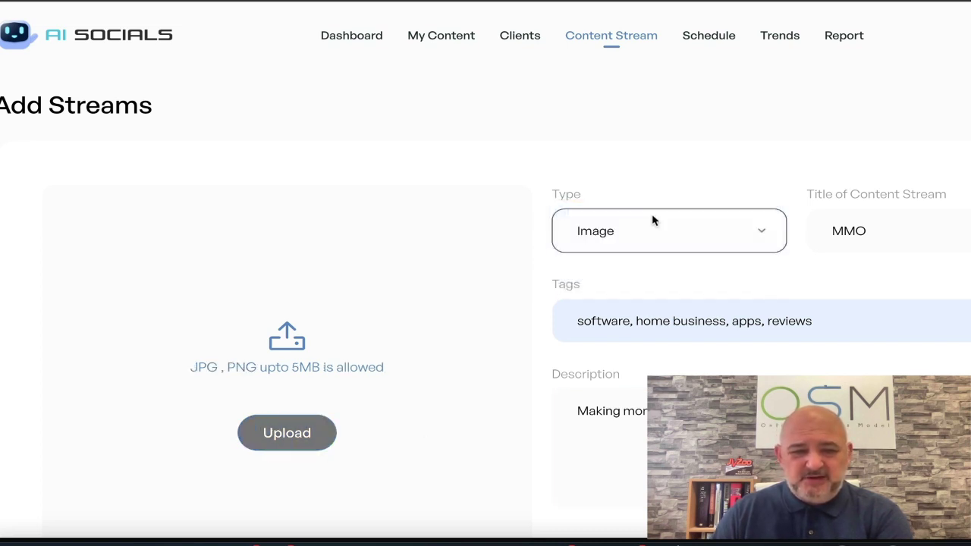
scroll(753, 325, down, 1)
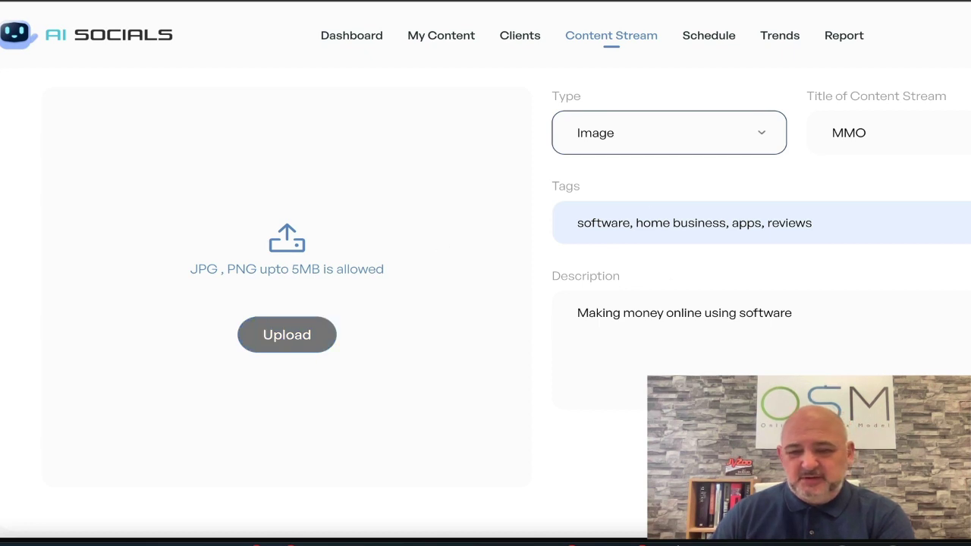
click(287, 334)
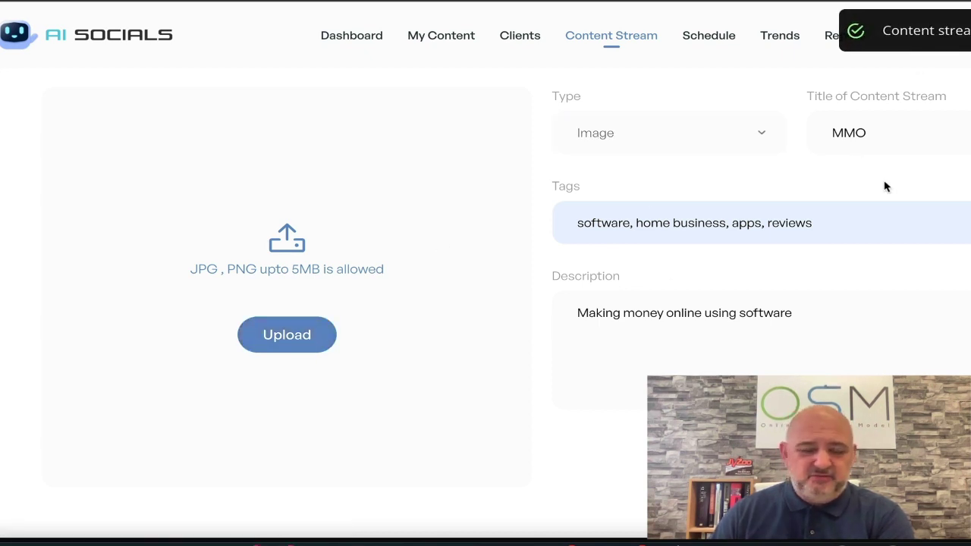
Upload Copy of aisocials.png as the MMO stream's image.
click(300, 335)
scroll(516, 250, down, 5)
scroll(515, 251, down, 5)
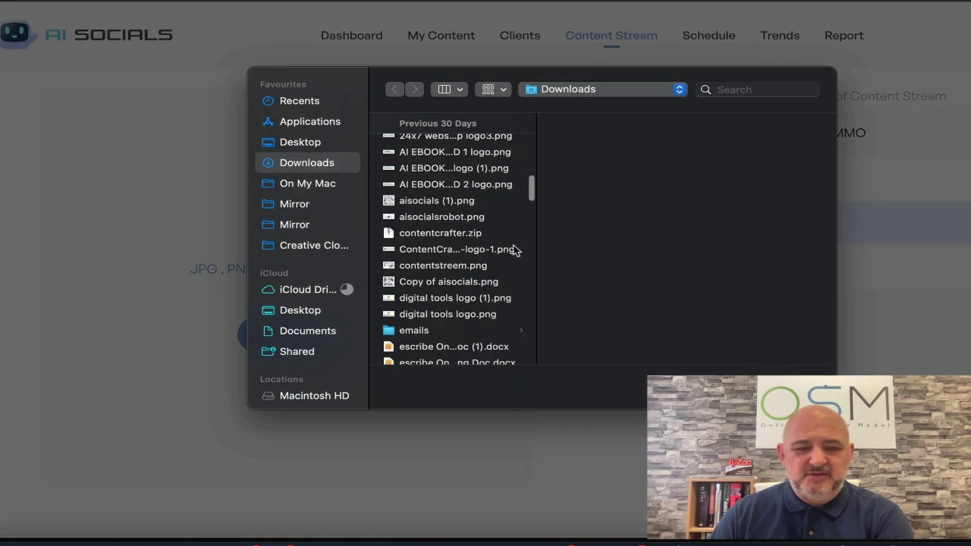
click(440, 316)
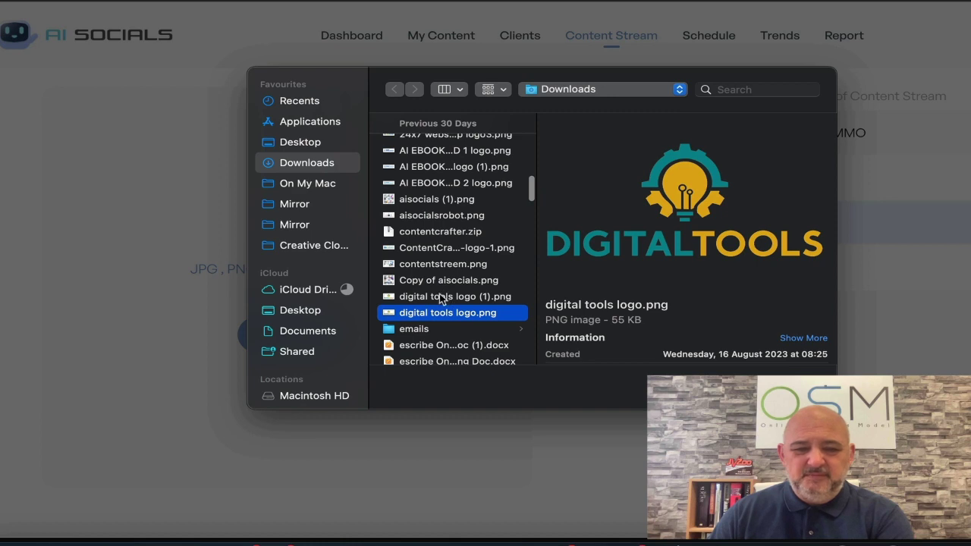
click(444, 297)
click(442, 281)
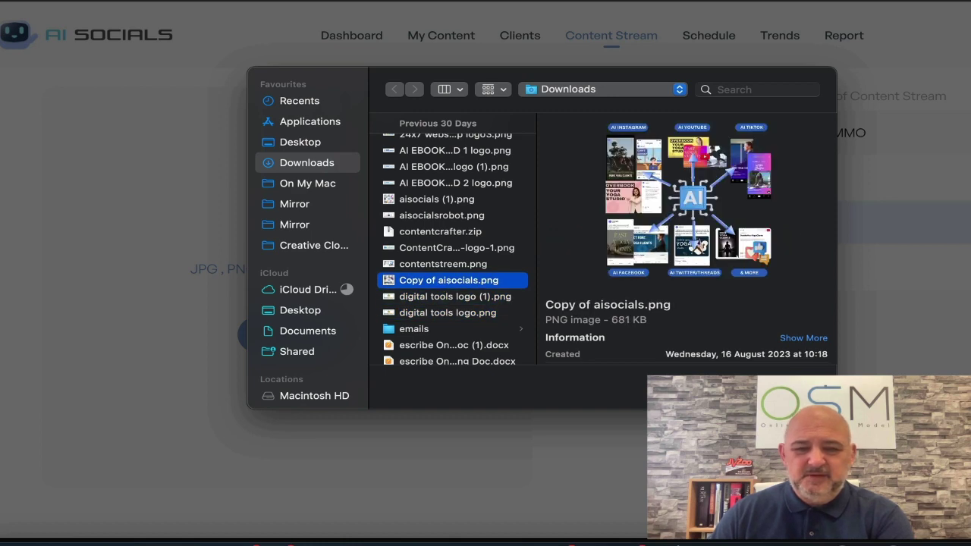
key(Return)
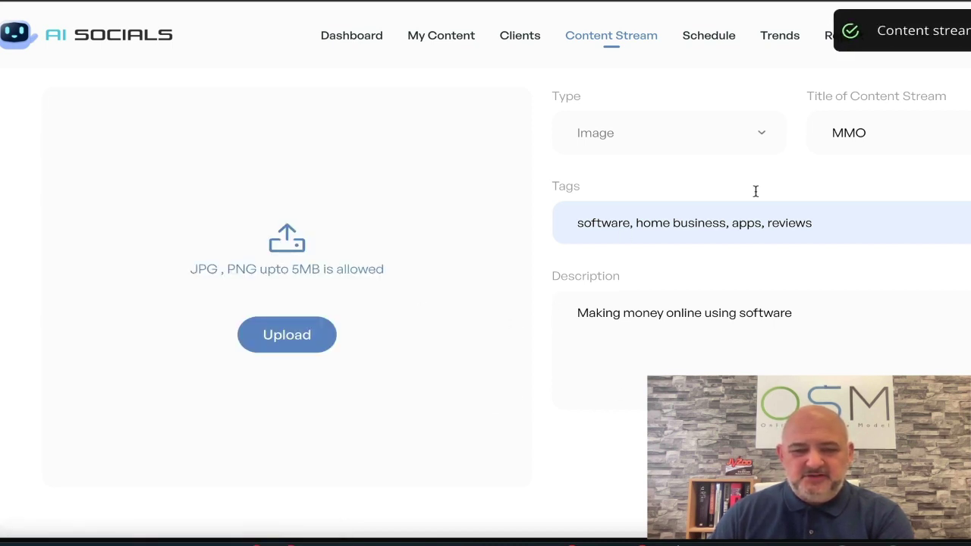
click(290, 341)
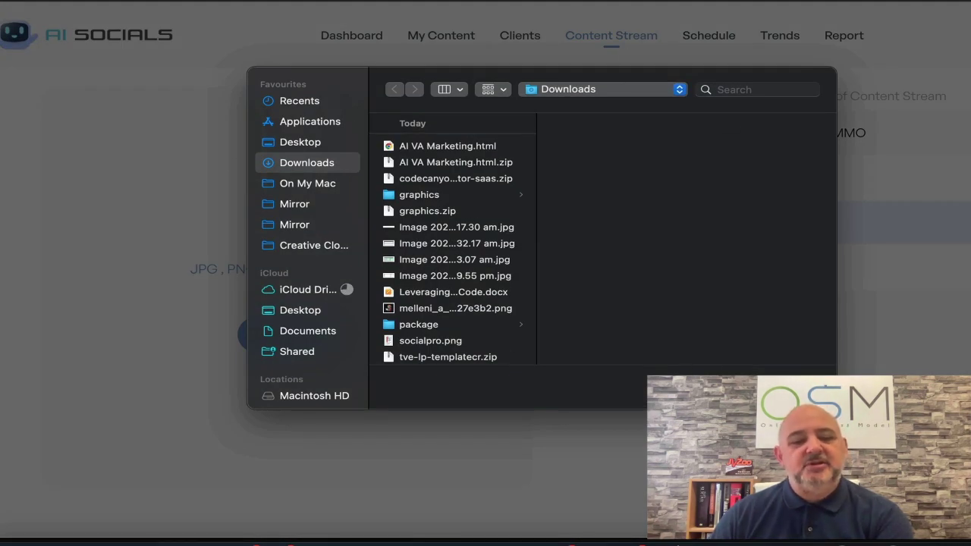
key(Escape)
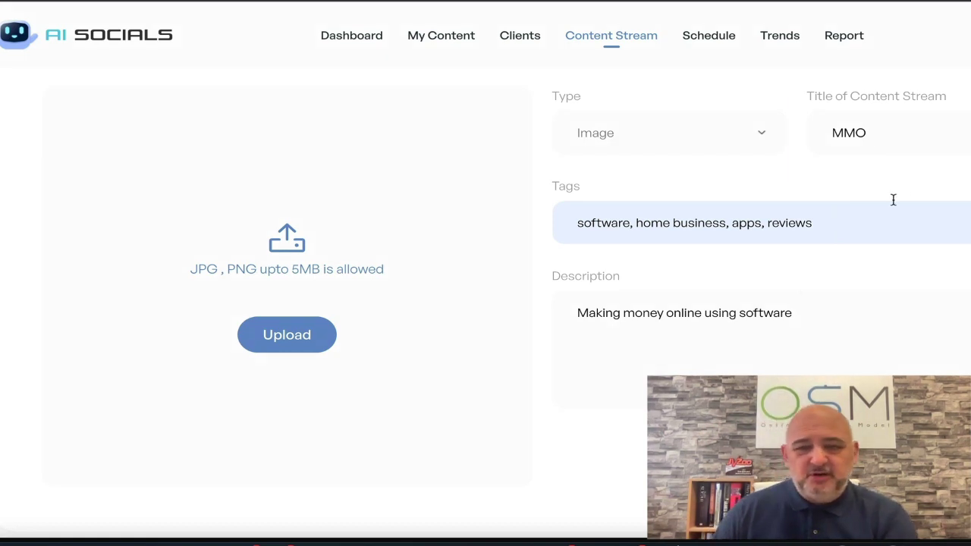
scroll(936, 114, up, 3)
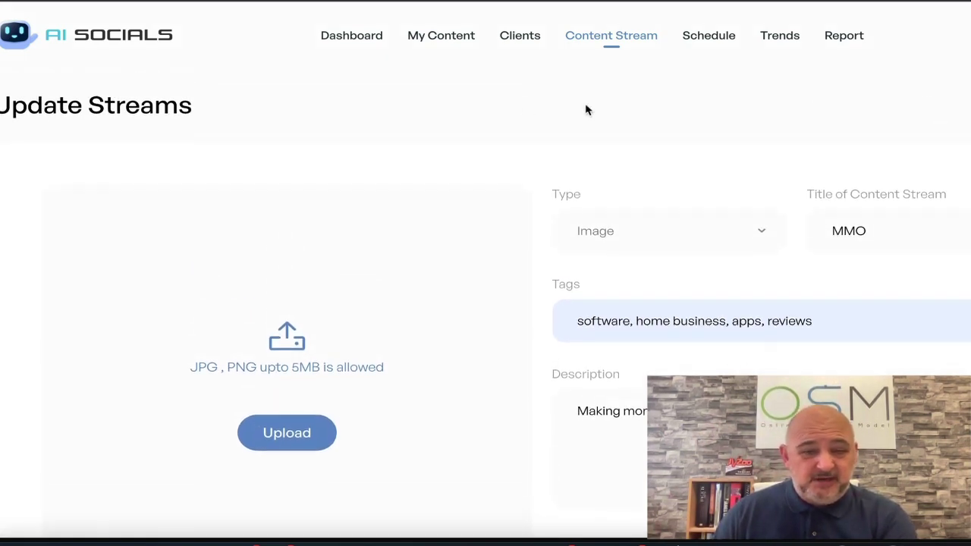
Go back to My Streams, where MMO appears third as 'Making money with software'.
click(649, 44)
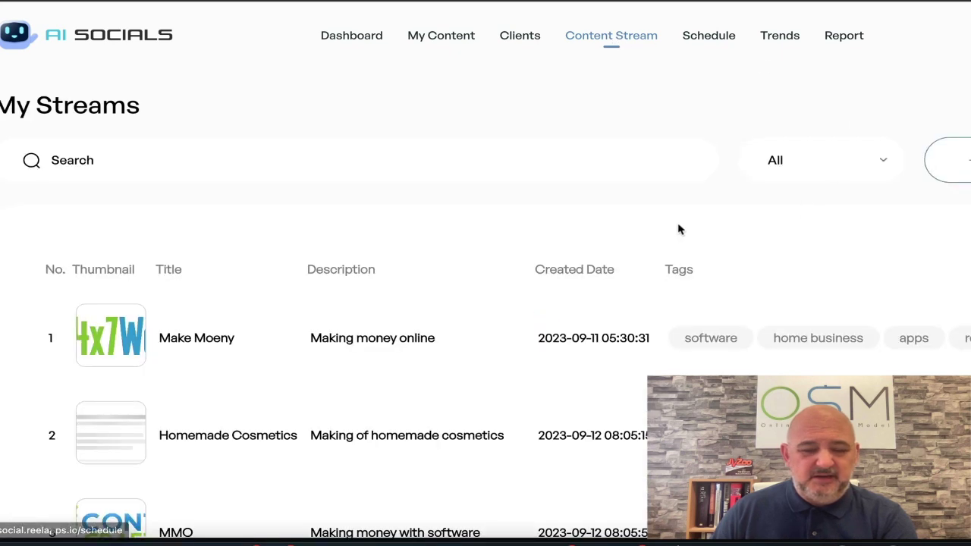
scroll(267, 334, down, 2)
scroll(432, 360, up, 2)
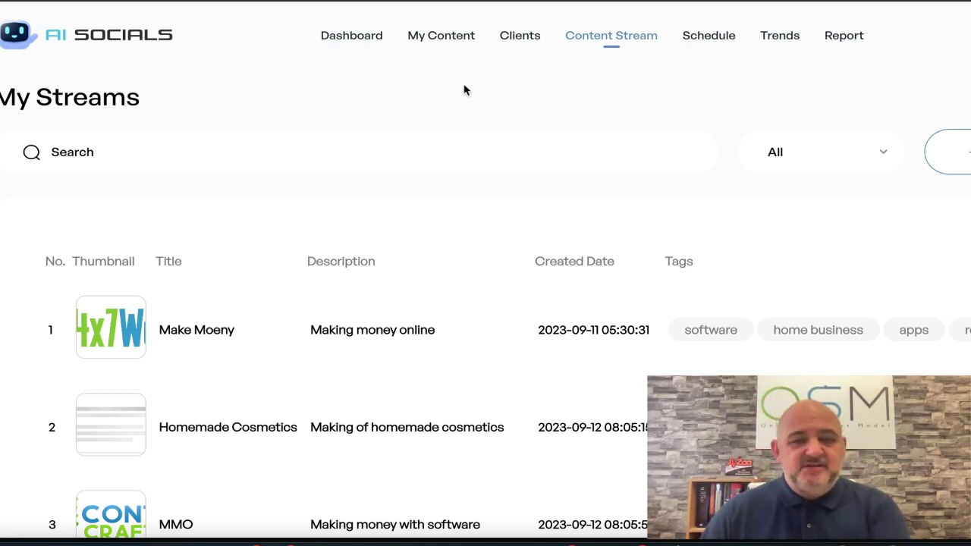
Start a September 14 schedule for the client's MMO stream on the Instagram account.
click(696, 44)
scroll(588, 241, down, 5)
mouse_move(663, 255)
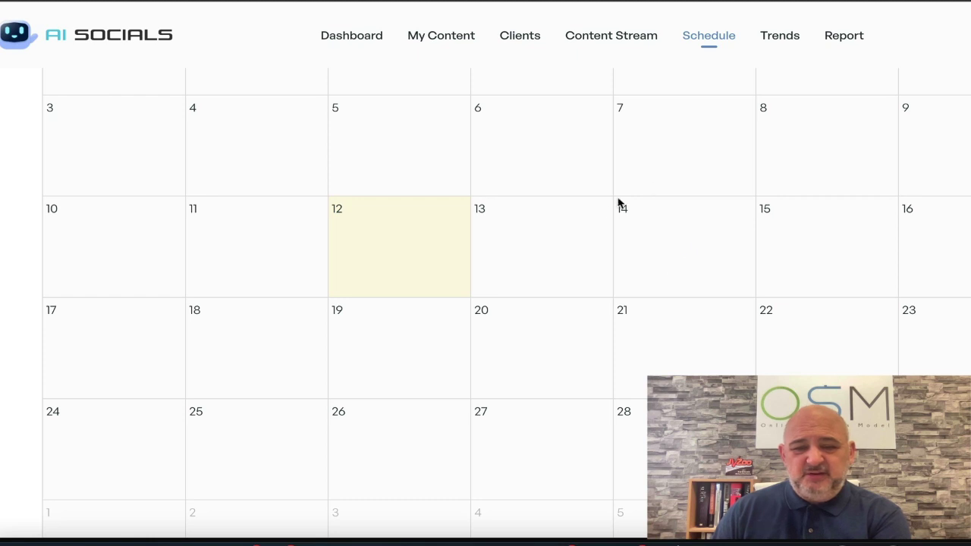
click(684, 250)
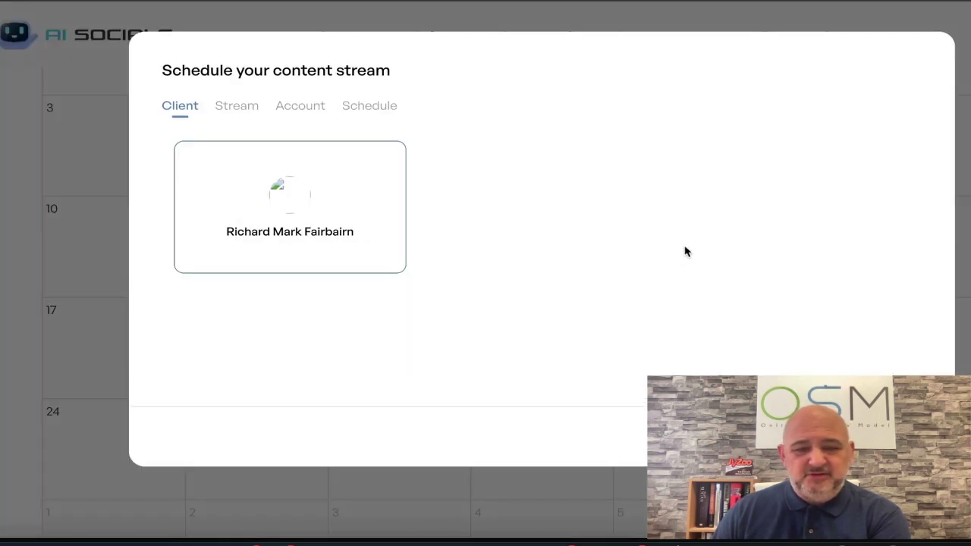
click(315, 215)
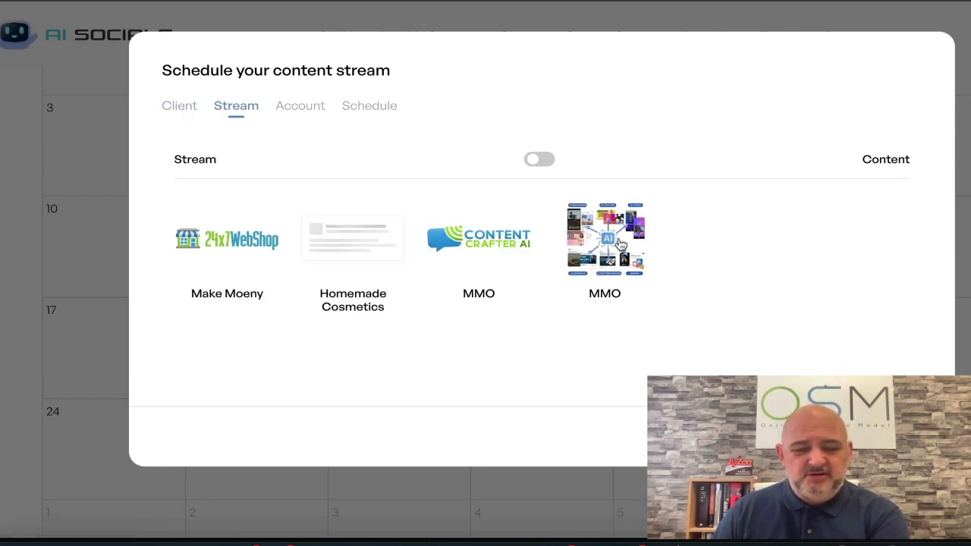
click(619, 243)
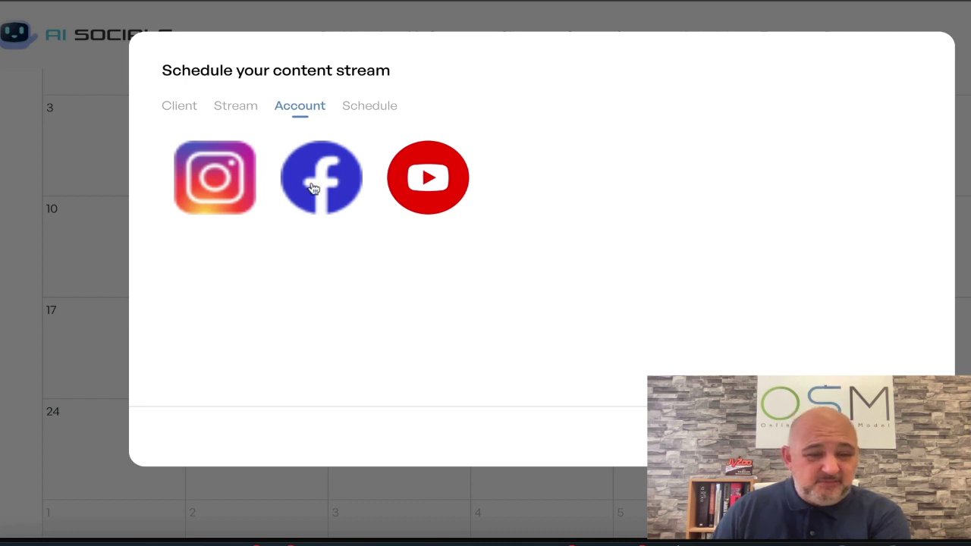
click(217, 180)
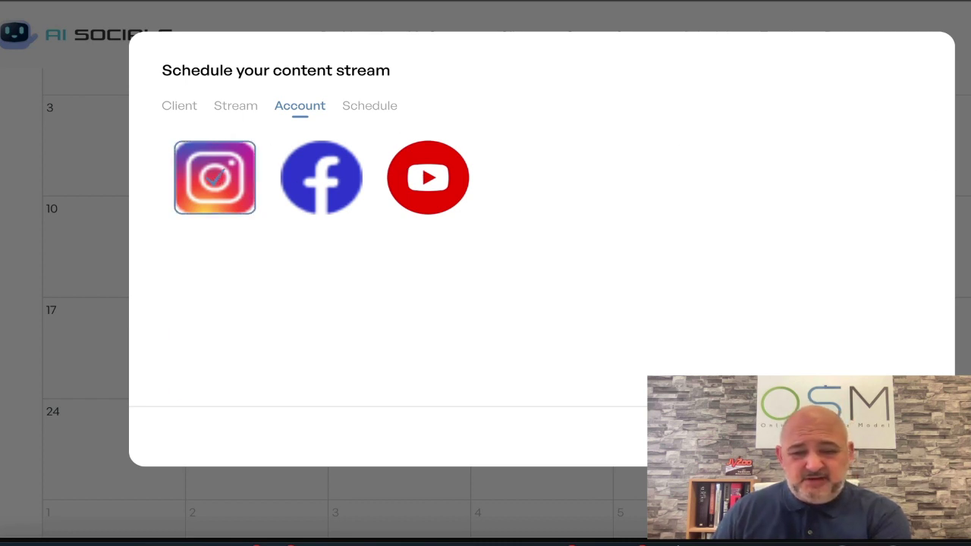
click(903, 437)
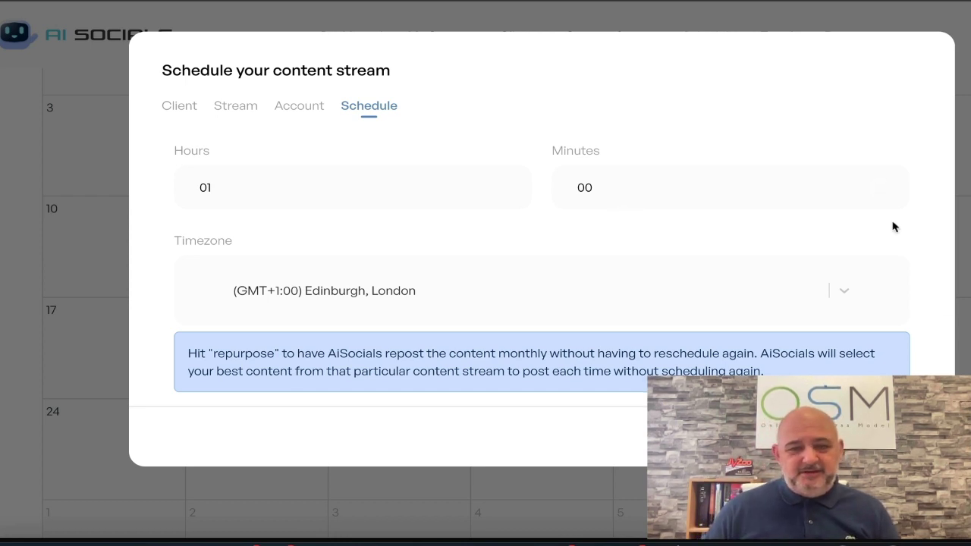
Go back and choose the MMO stream with the YouTube account instead.
click(298, 108)
click(229, 109)
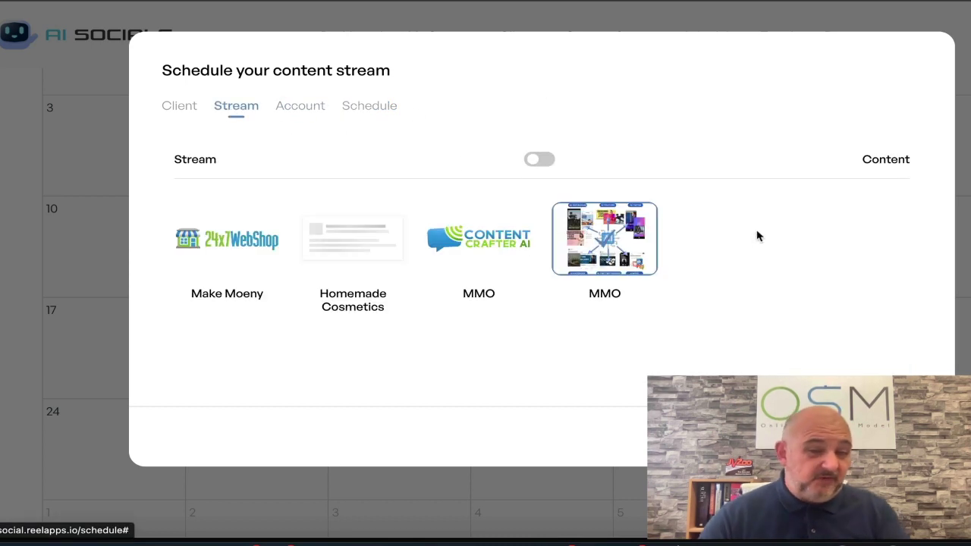
click(576, 214)
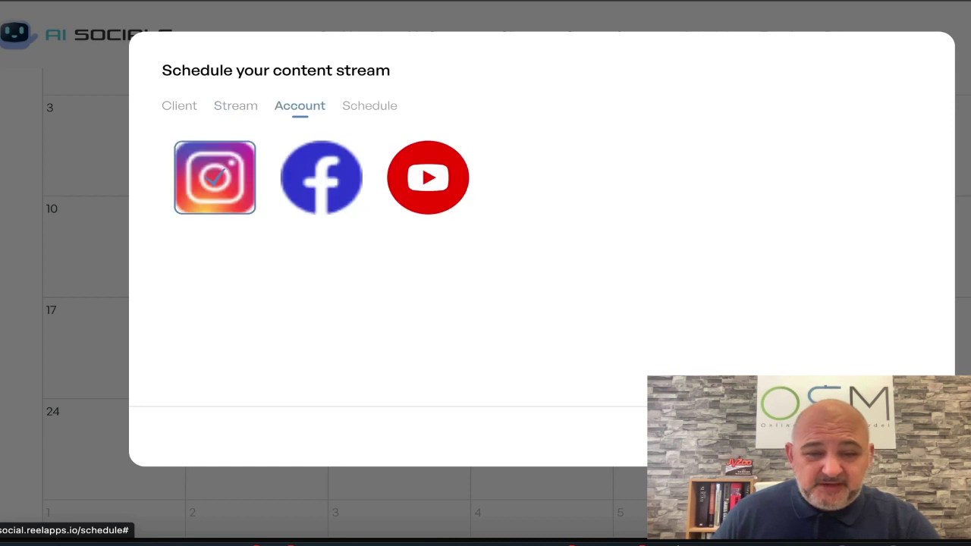
click(425, 190)
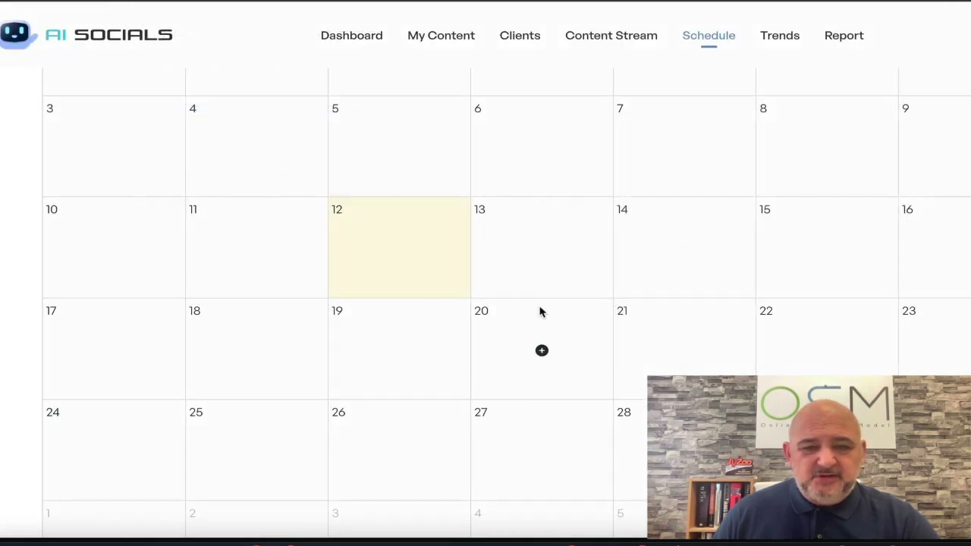
Switch to the Trends page, with Reddit as platform and Relevance sorting.
scroll(540, 311, up, 5)
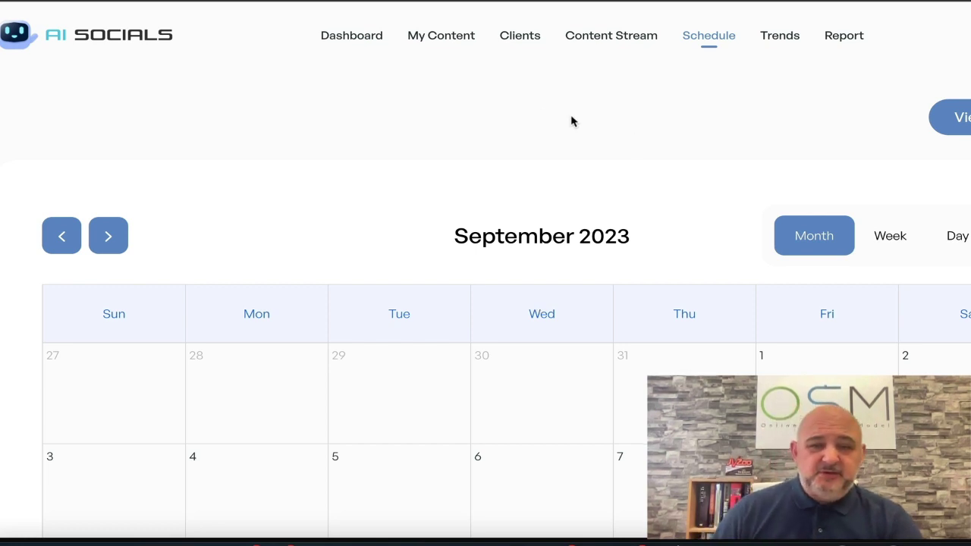
click(779, 38)
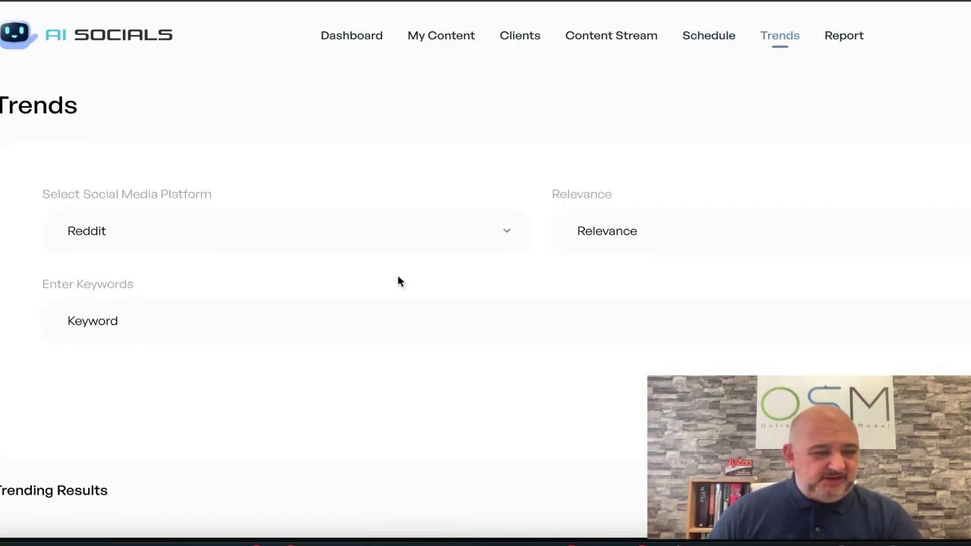
Switch the Trends platform from Reddit to YouTube and enter the keyword 'homemade cosmetics'.
click(321, 240)
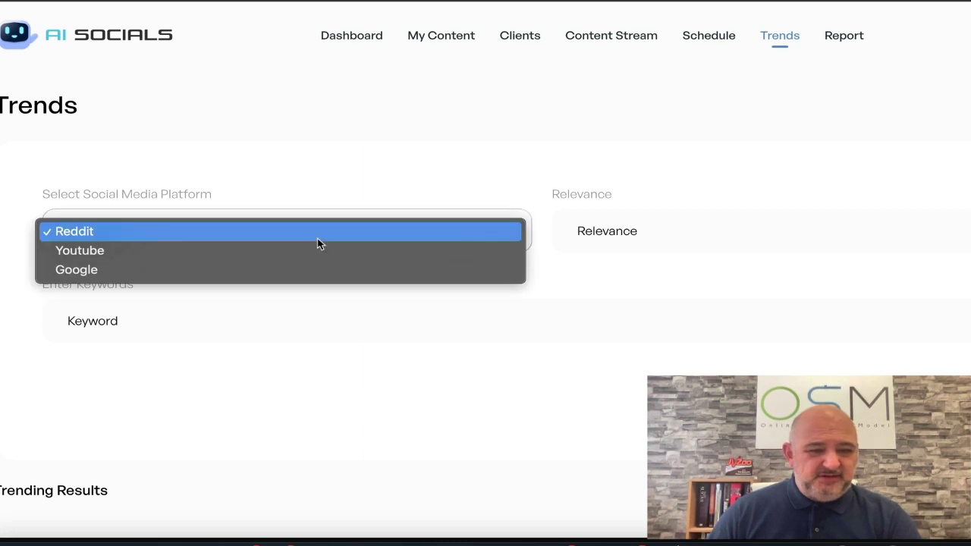
click(120, 253)
scroll(172, 238, down, 2)
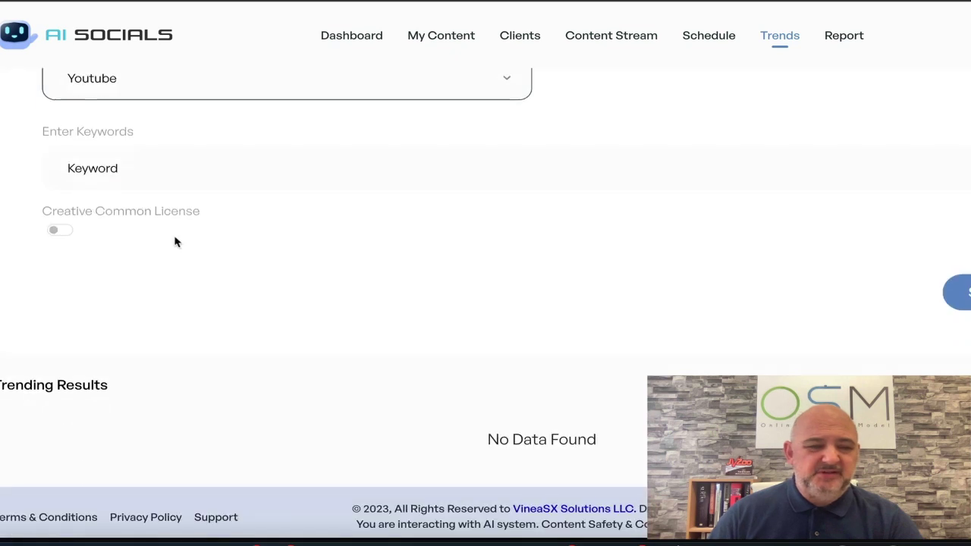
click(185, 180)
scroll(219, 205, up, 2)
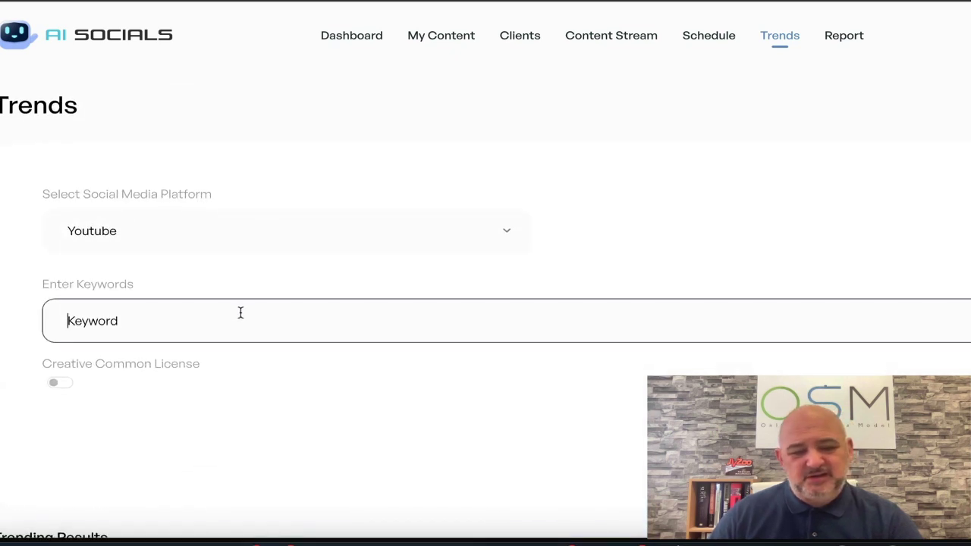
text(home)
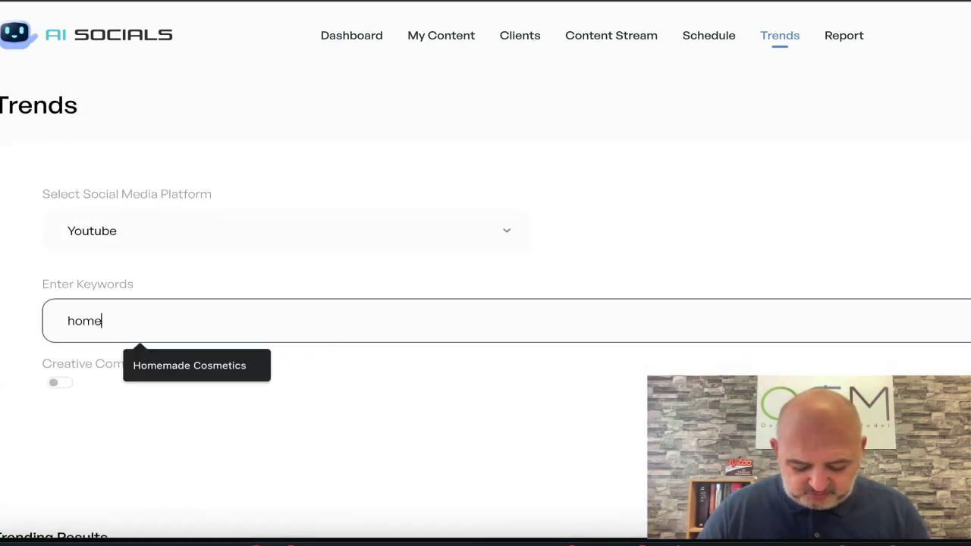
text(made cos)
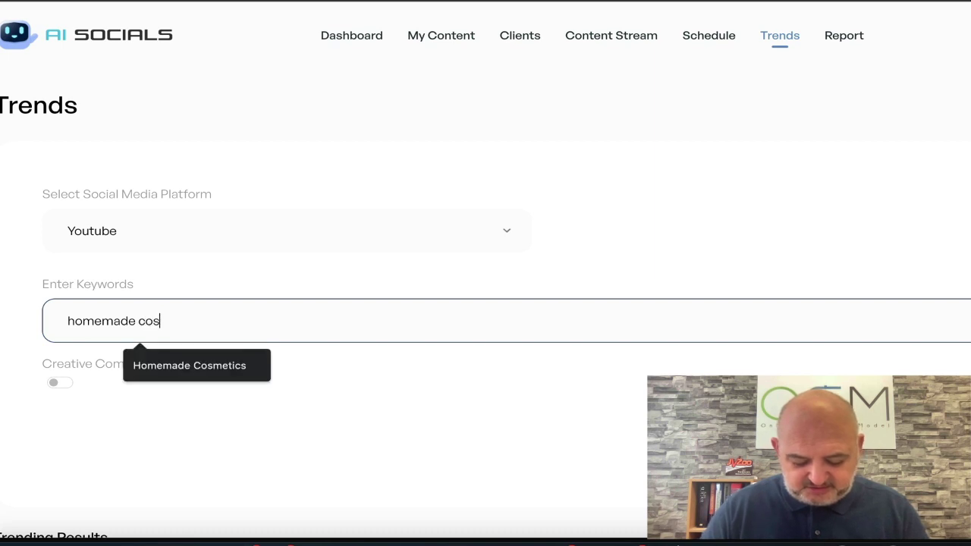
text(metics)
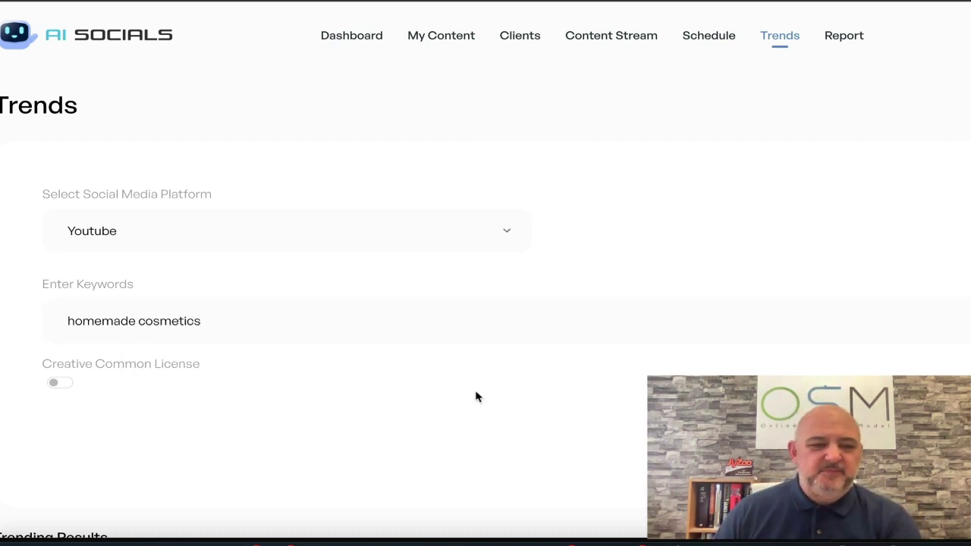
click(477, 396)
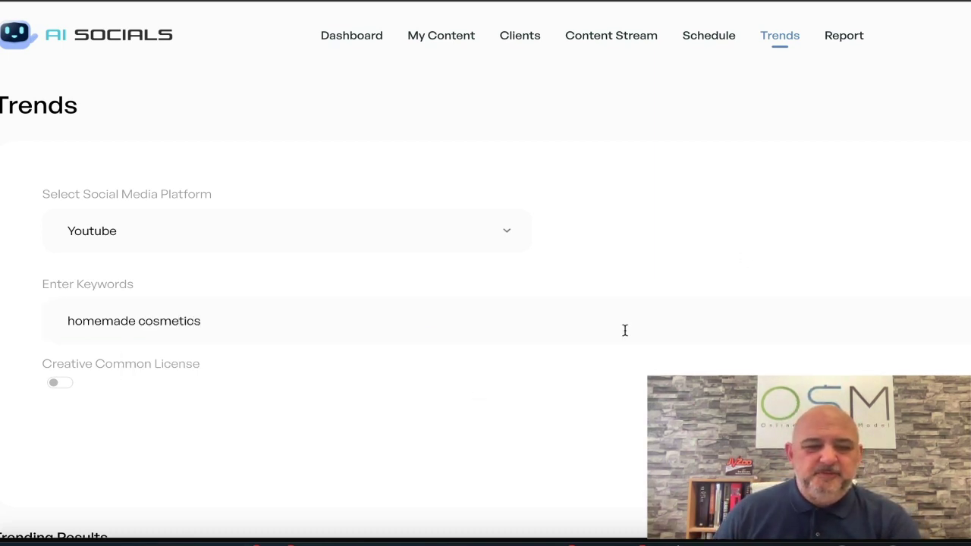
Scroll through the trending DIY makeup and scrub videos down to Load More, then back up.
scroll(582, 355, down, 5)
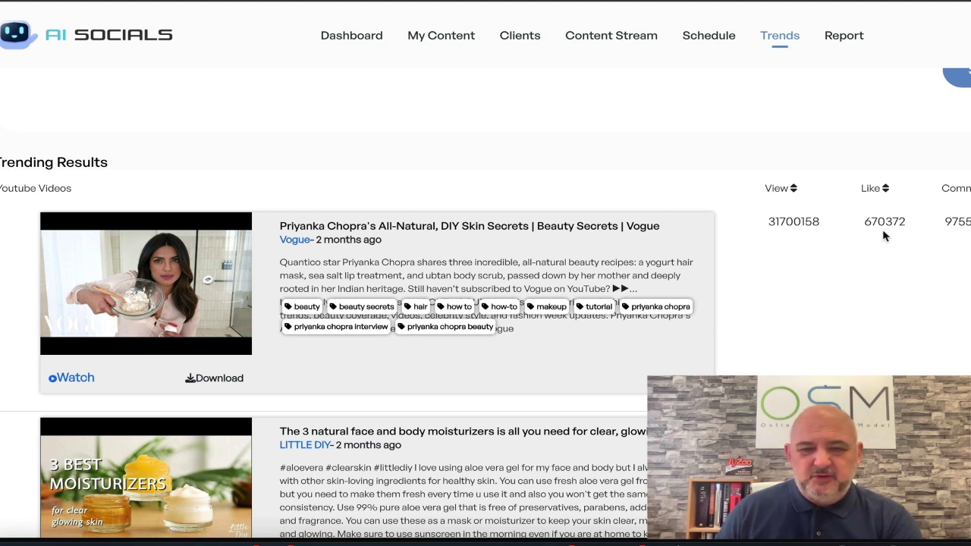
scroll(958, 236, down, 5)
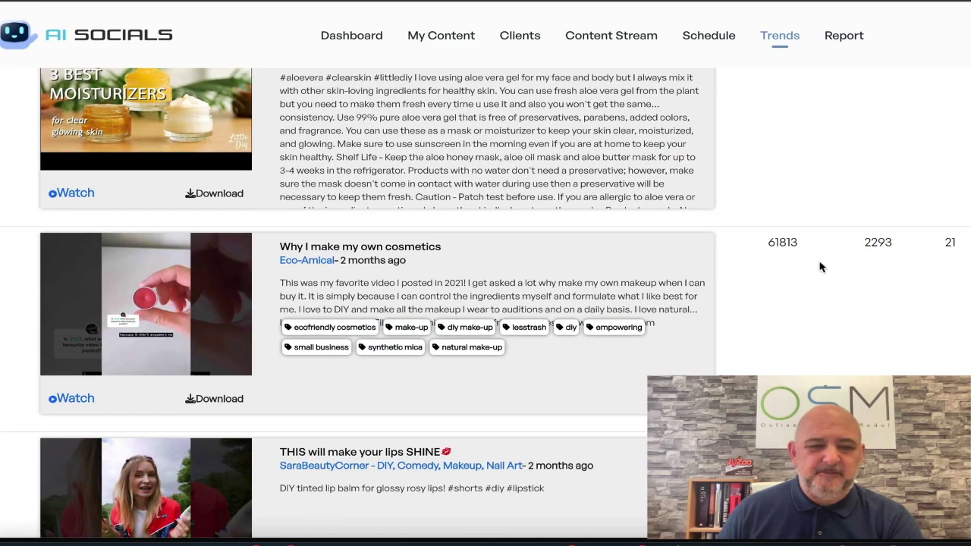
scroll(786, 271, up, 4)
scroll(786, 271, down, 4)
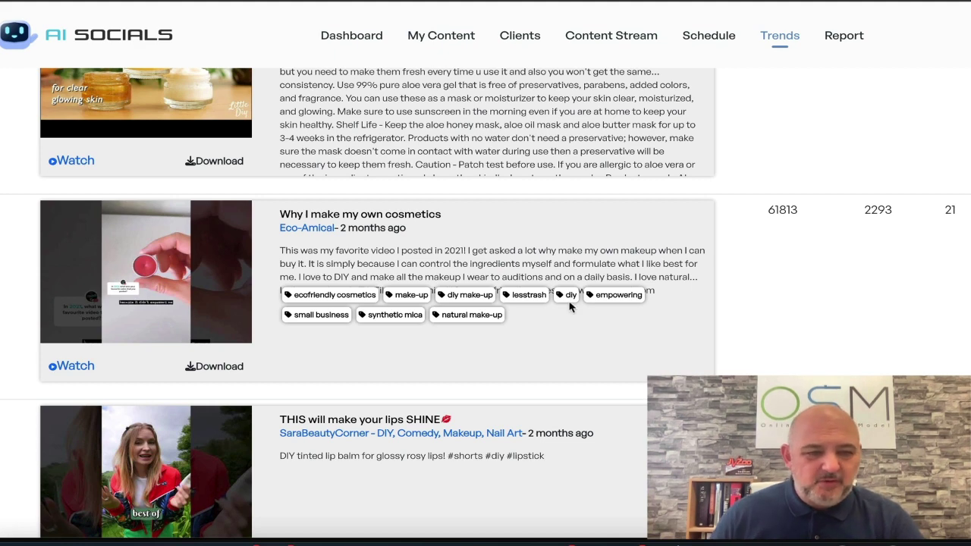
scroll(570, 306, down, 5)
scroll(574, 307, down, 1)
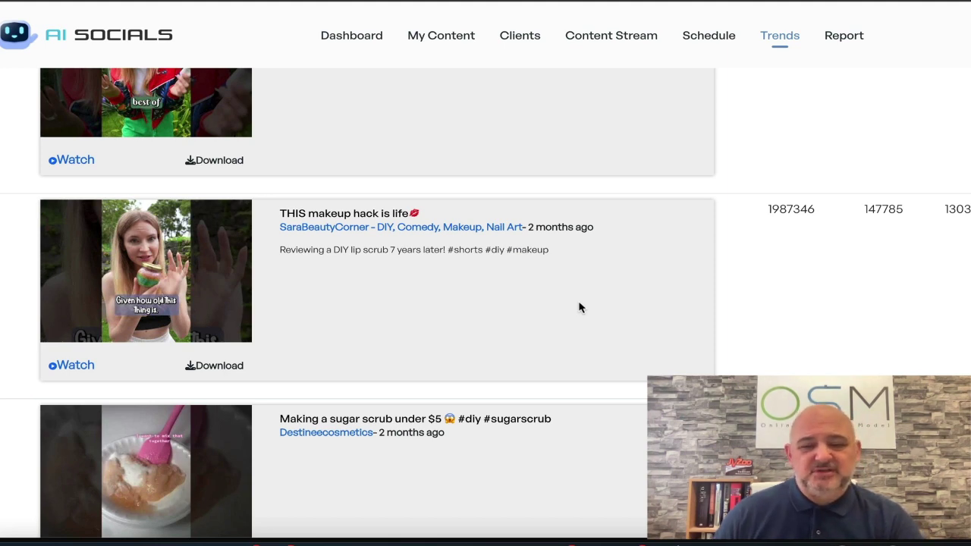
scroll(562, 307, down, 12)
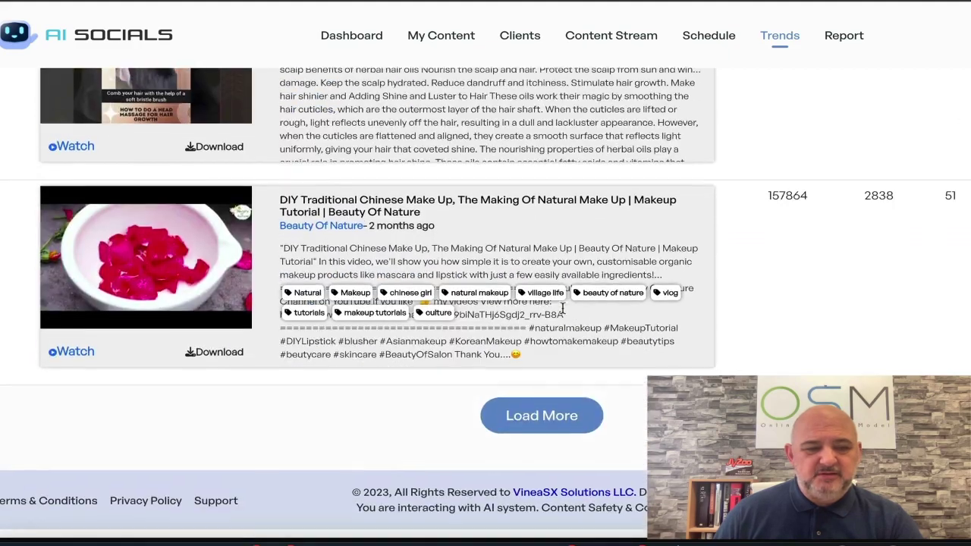
scroll(562, 307, up, 15)
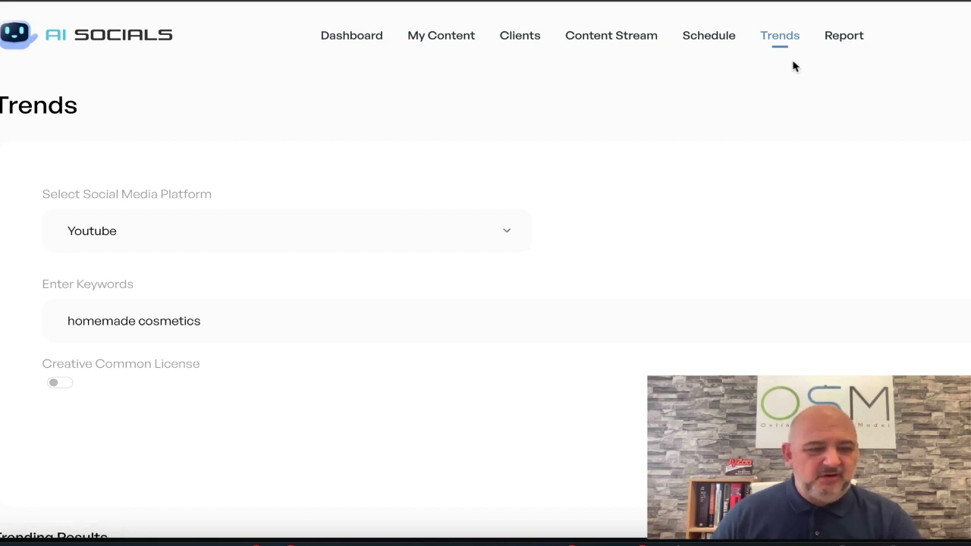
mouse_move(472, 37)
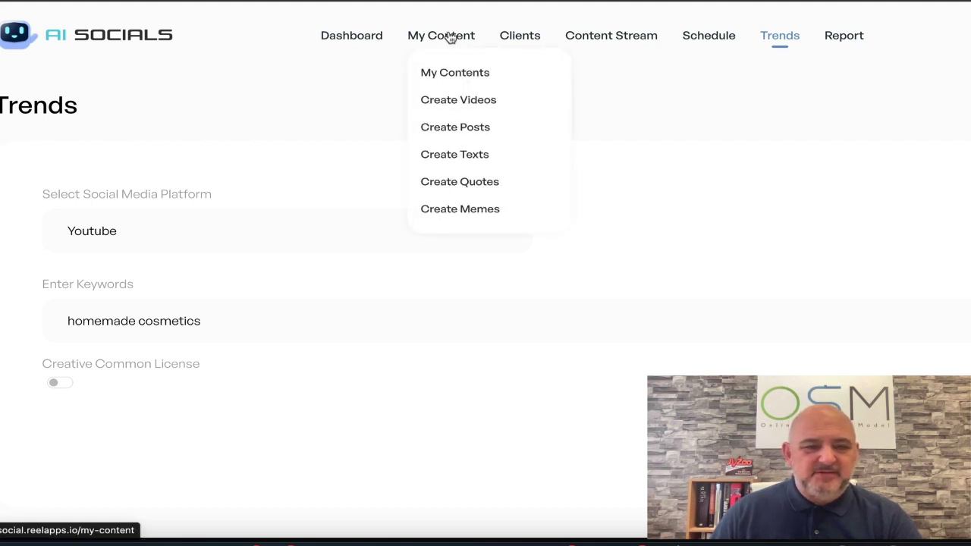
Open My Contents and scroll past the Latherup video to the Homemade Cosmetics and Making Bathbombs posts.
click(467, 74)
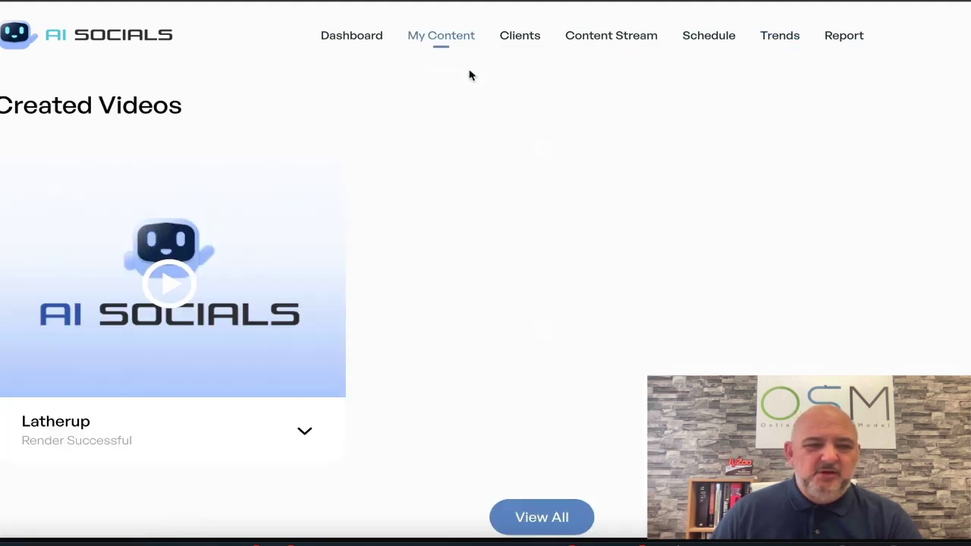
scroll(281, 290, down, 5)
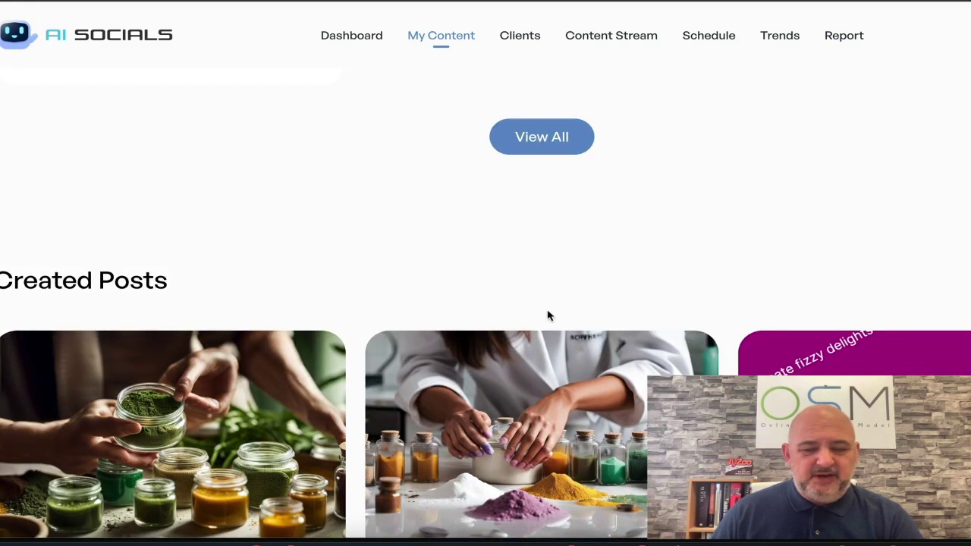
scroll(528, 321, down, 2)
scroll(606, 370, down, 2)
scroll(605, 374, down, 2)
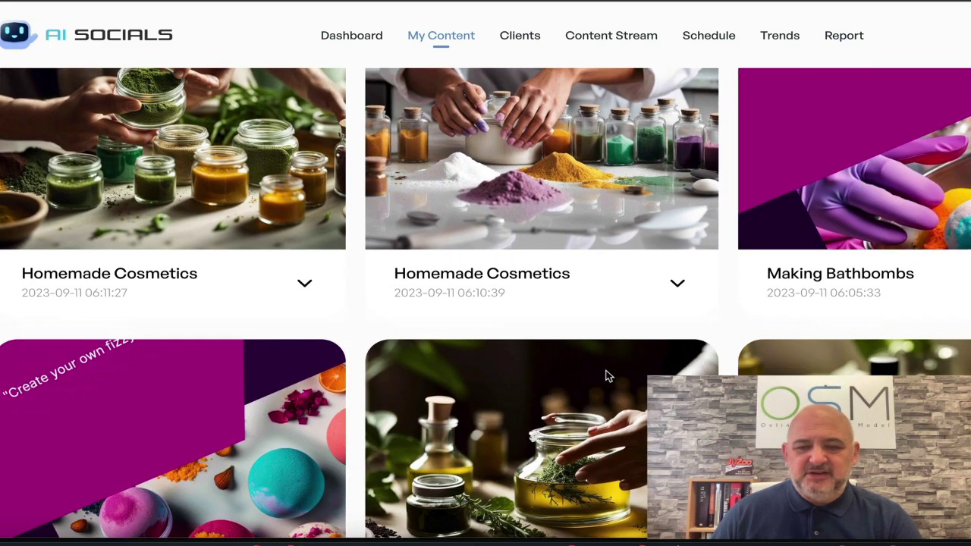
scroll(607, 376, up, 1)
scroll(605, 375, up, 7)
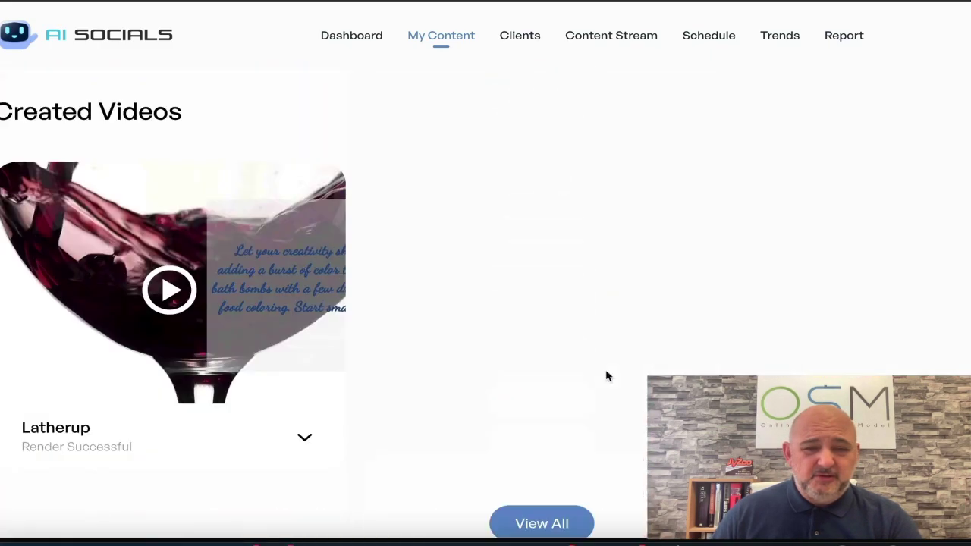
Start a new post campaign named Skincare, described 'Creating skincare products at home', with 5 posts.
mouse_move(457, 40)
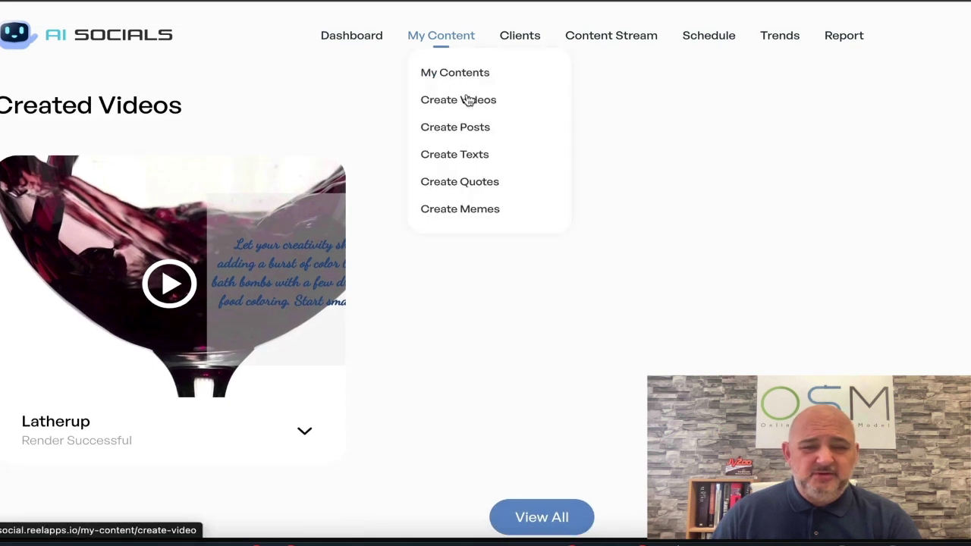
click(462, 131)
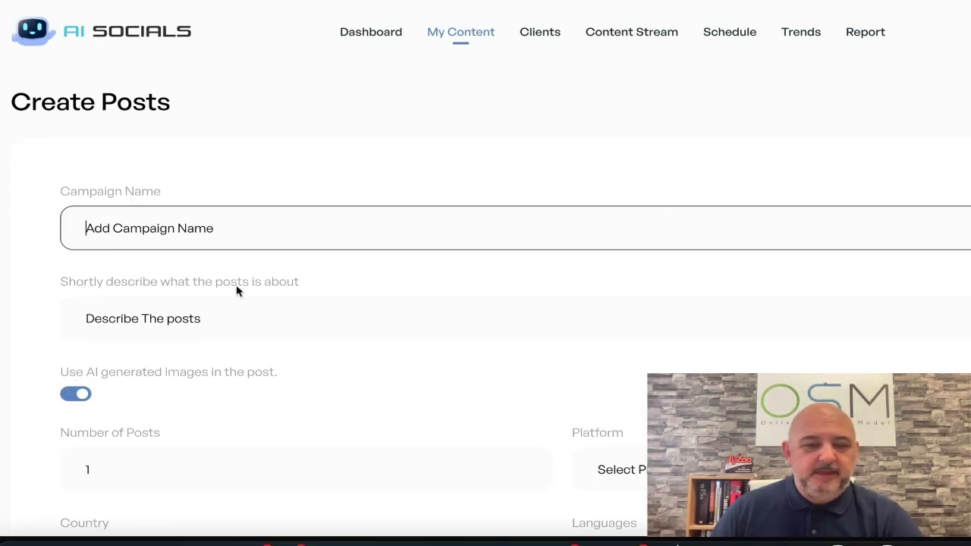
scroll(236, 284, down, 1)
scroll(230, 280, up, 1)
click(146, 228)
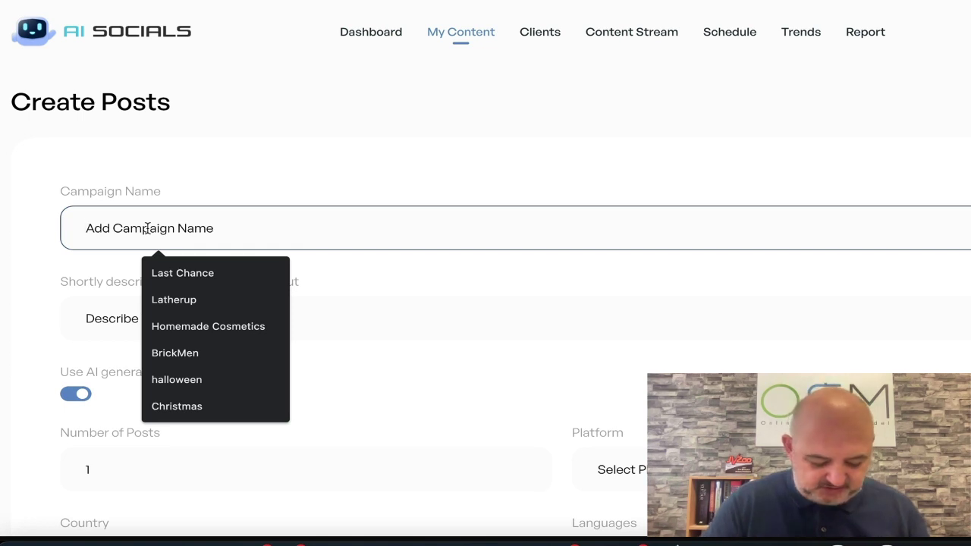
text(Skincare)
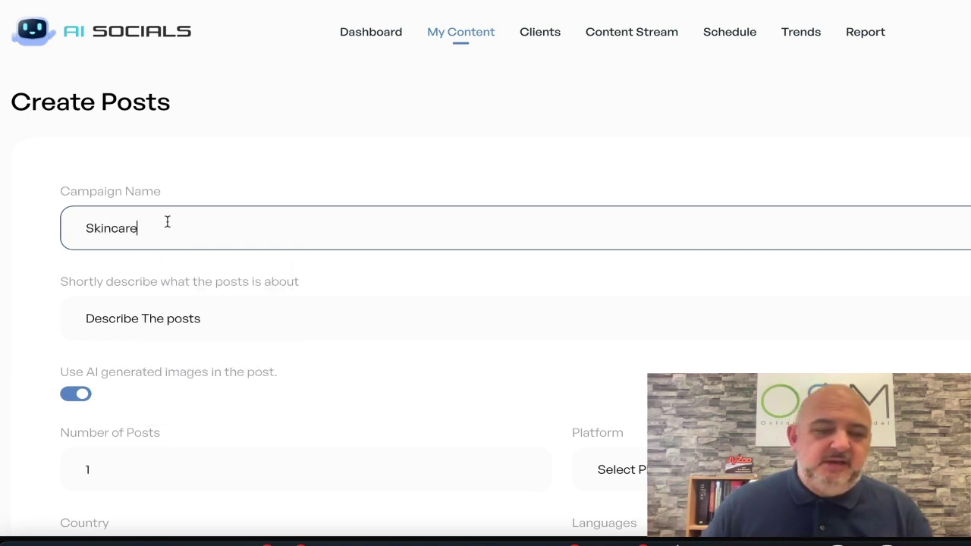
click(157, 319)
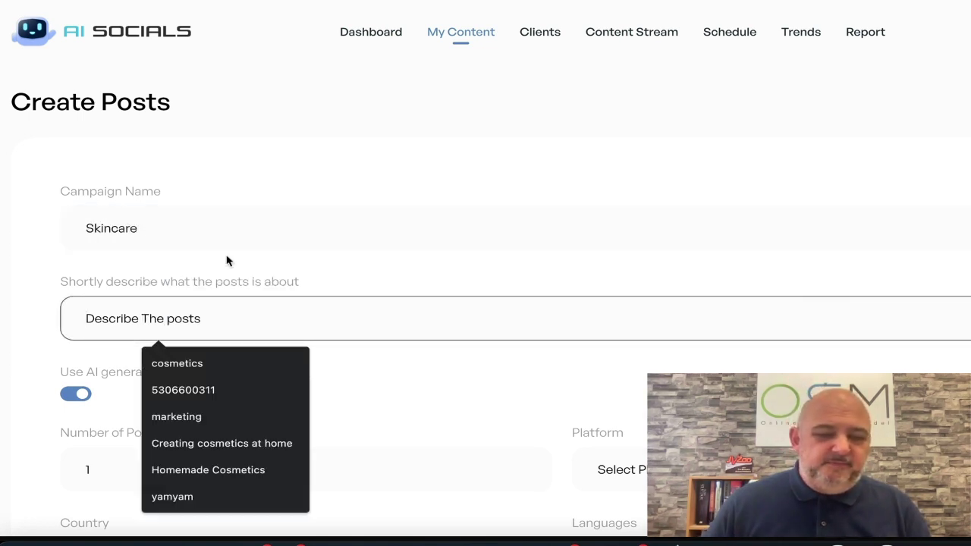
text(Creating skincare products at)
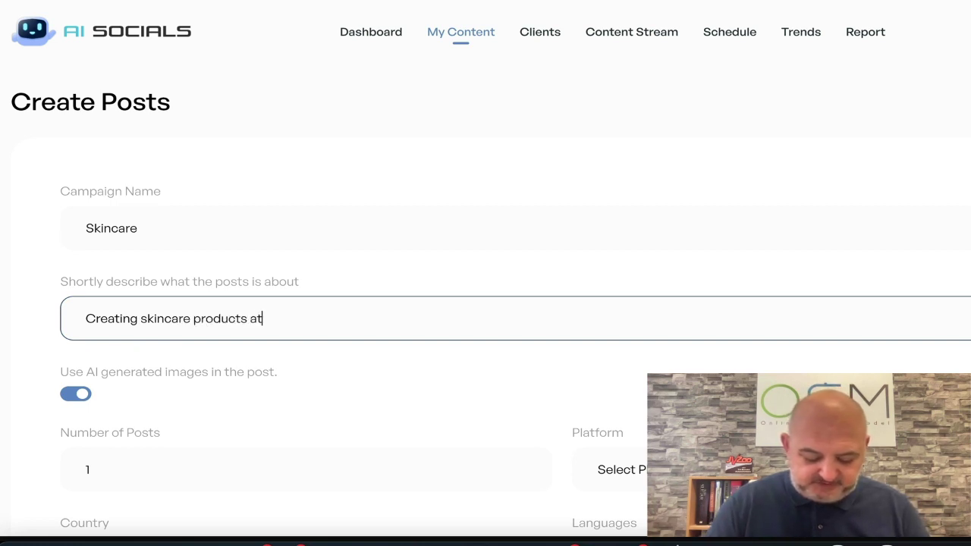
text(ome)
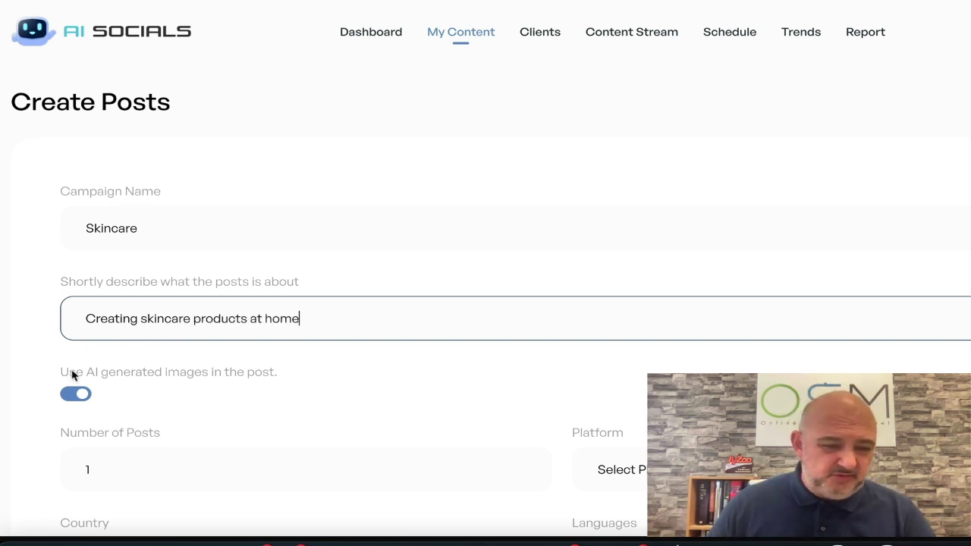
scroll(139, 392, down, 2)
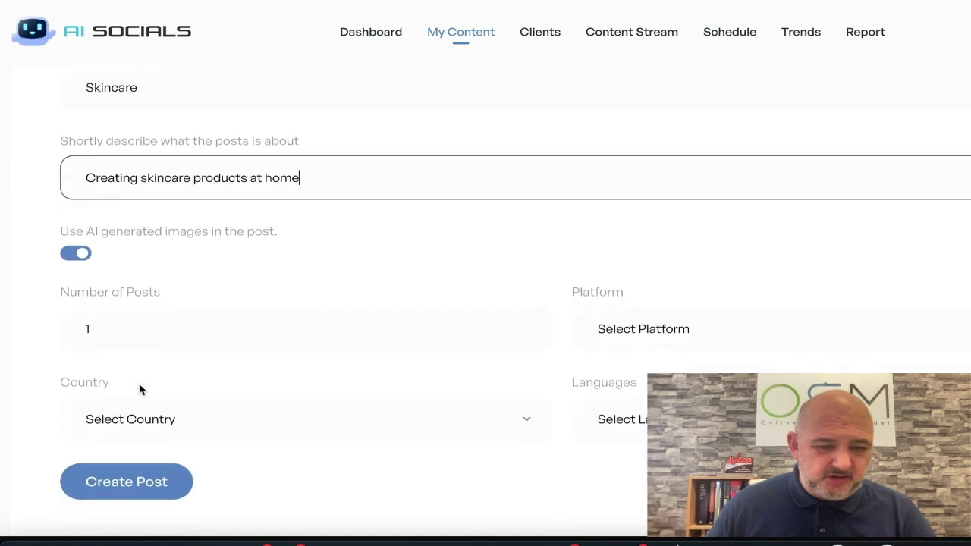
click(521, 323)
click(521, 323)
click(521, 323)
click(520, 323)
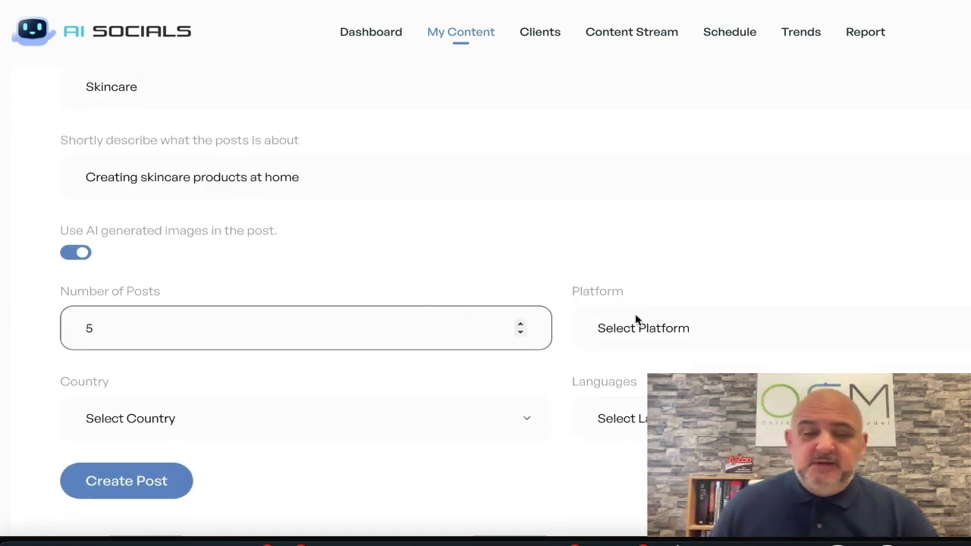
Pick Collection Image Ads, then change the platform format to Slideshow Image Ad (Square).
click(658, 327)
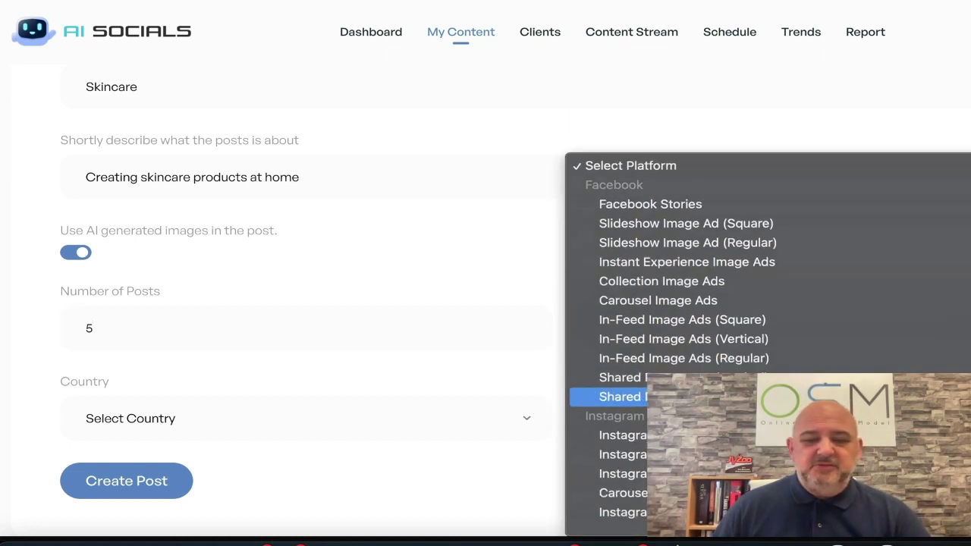
scroll(635, 327, down, 5)
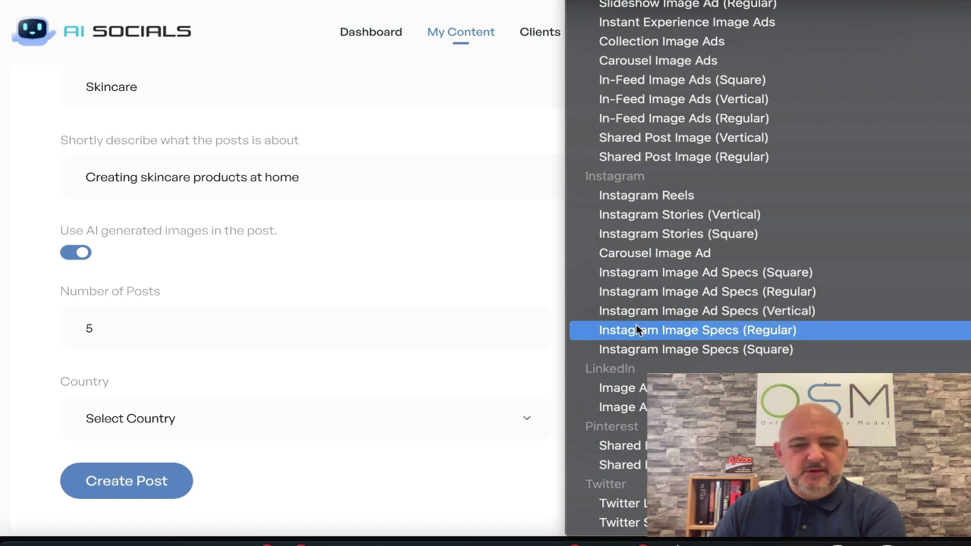
scroll(637, 322, up, 1)
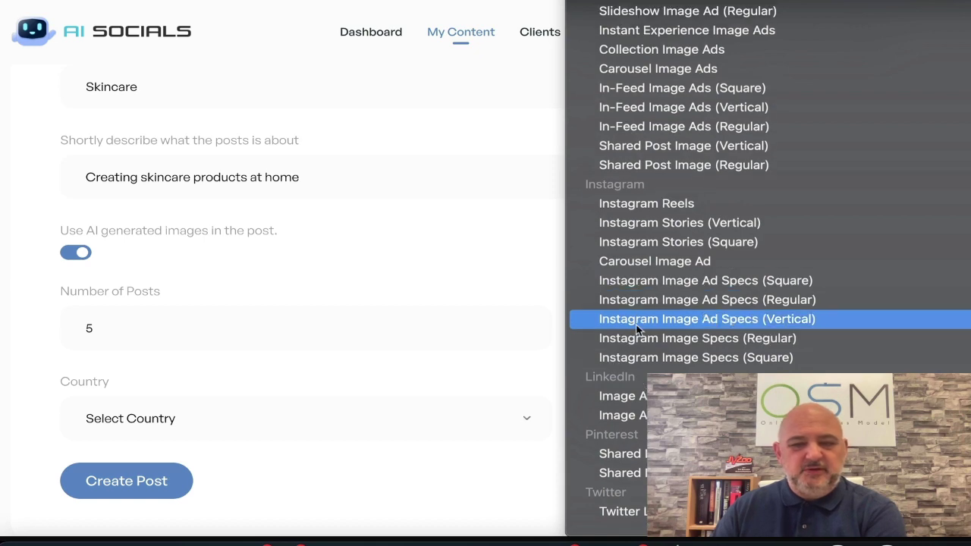
click(672, 50)
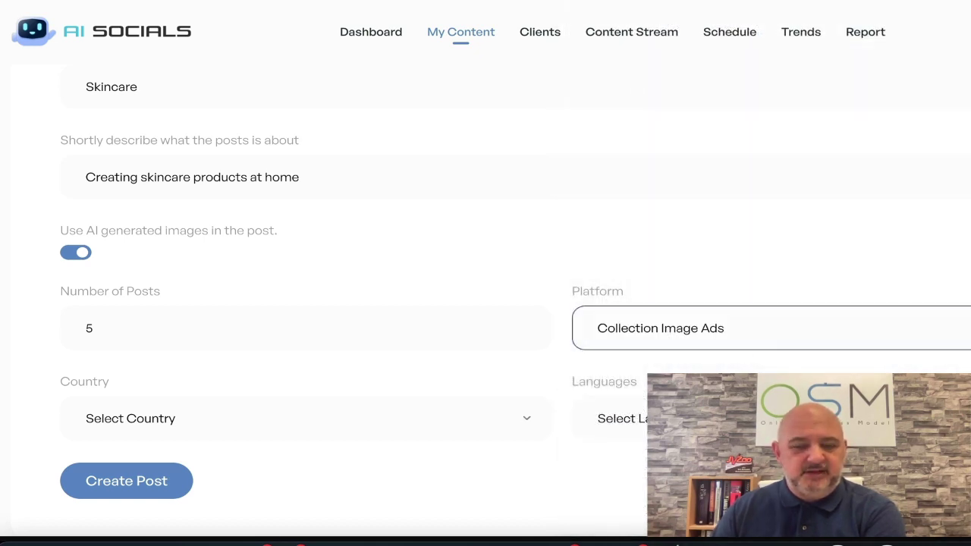
click(741, 334)
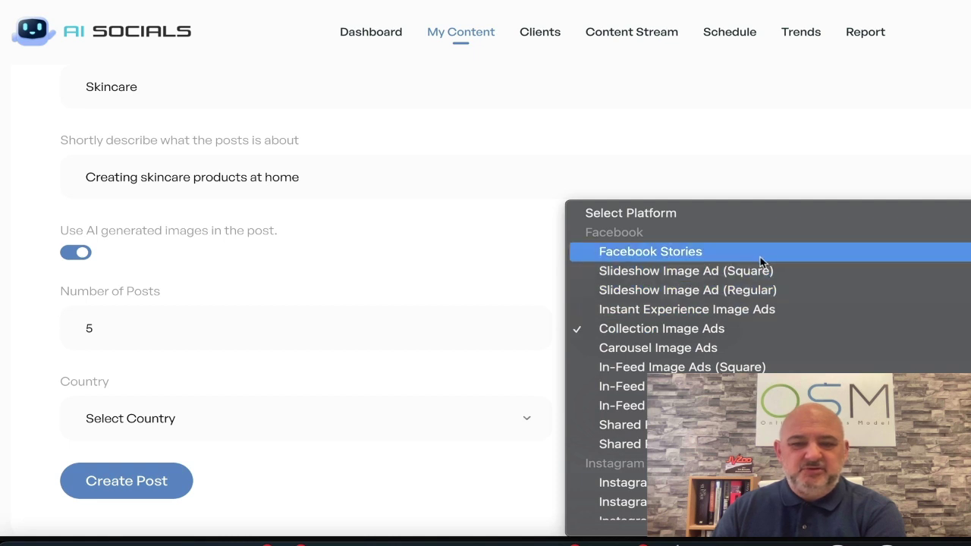
key(Escape)
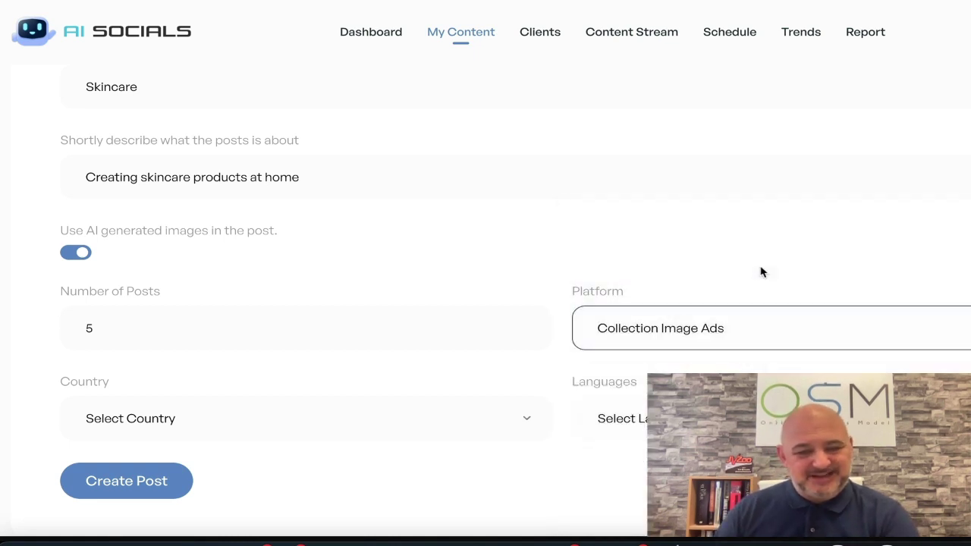
key(Down)
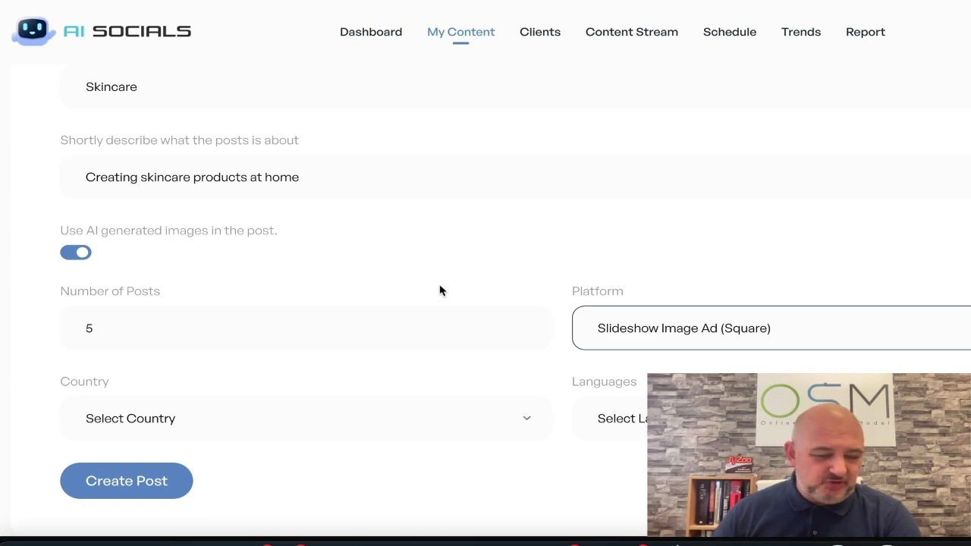
Open the Country and Languages lists and close both without selecting anything.
click(357, 417)
scroll(338, 437, down, 5)
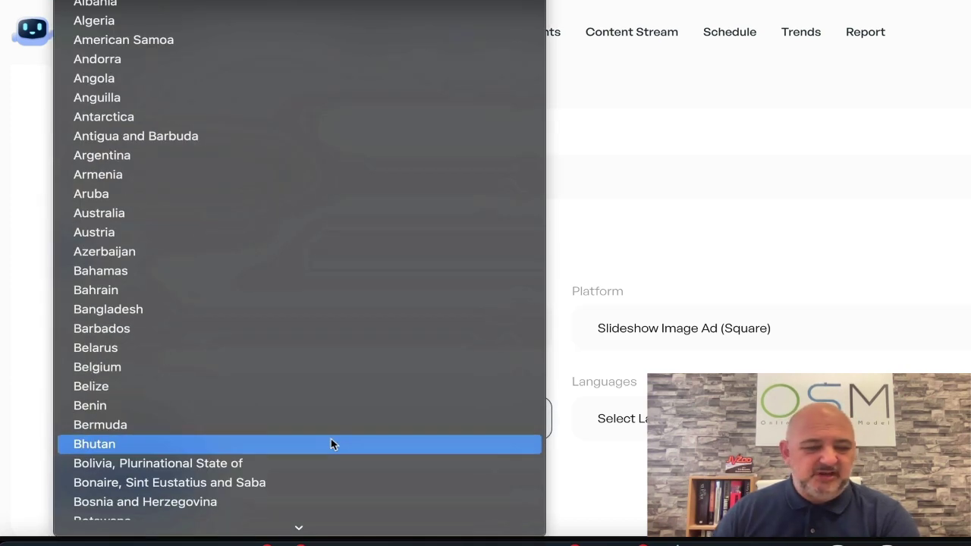
click(599, 418)
click(600, 418)
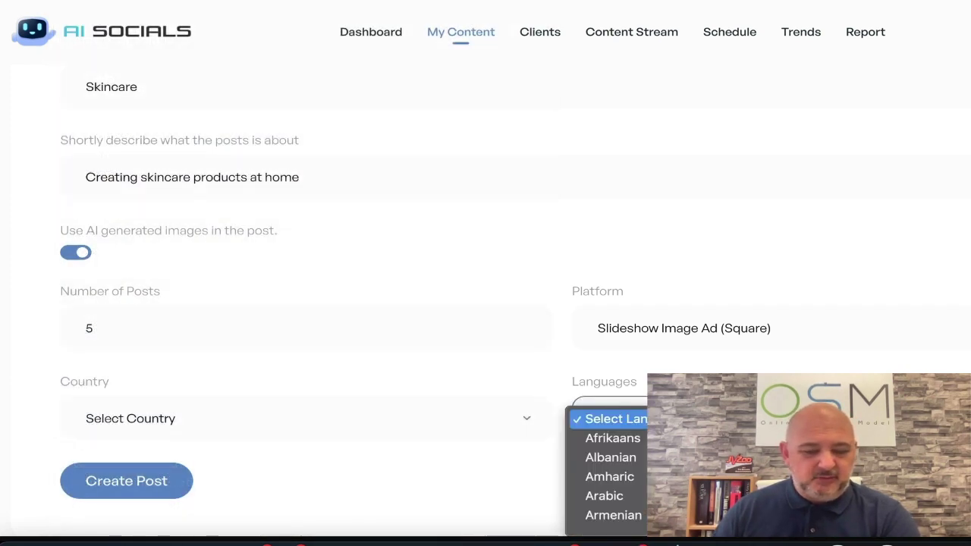
click(414, 480)
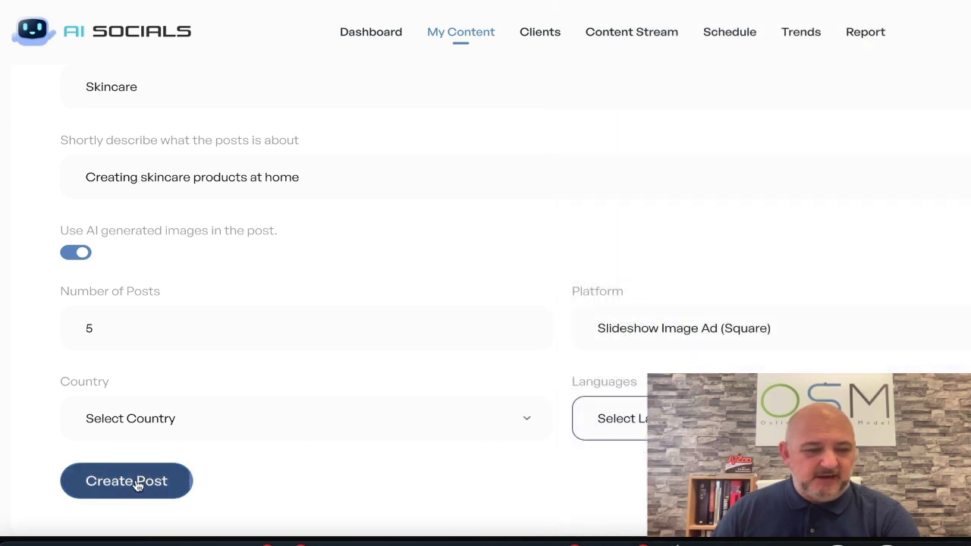
Go to My Contents, scroll to Created Posts and open a Homemade Cosmetics post's actions menu.
scroll(357, 394, up, 3)
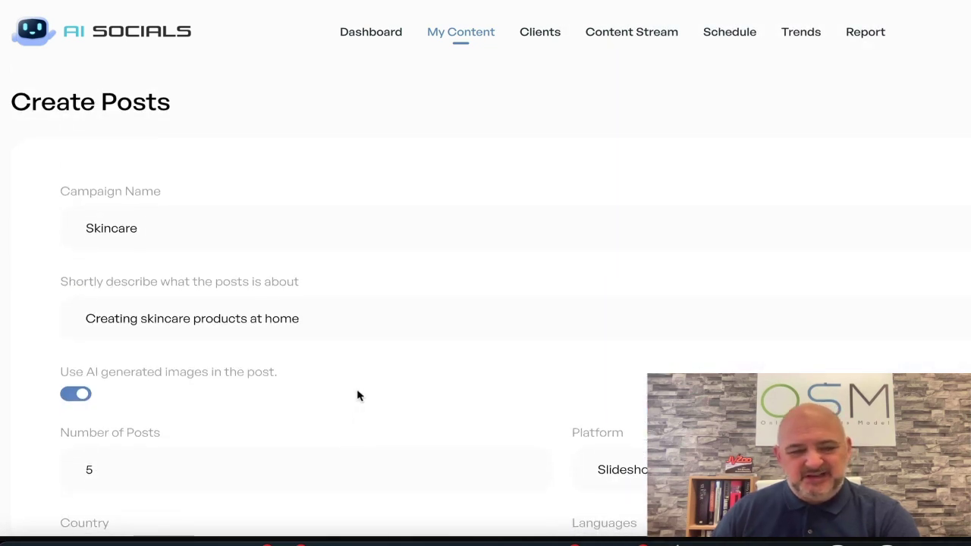
mouse_move(457, 43)
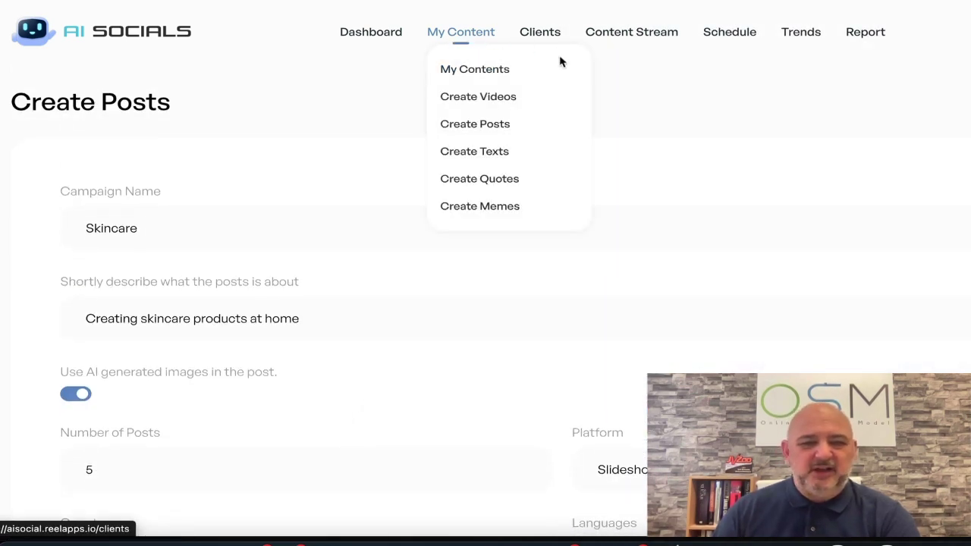
click(470, 69)
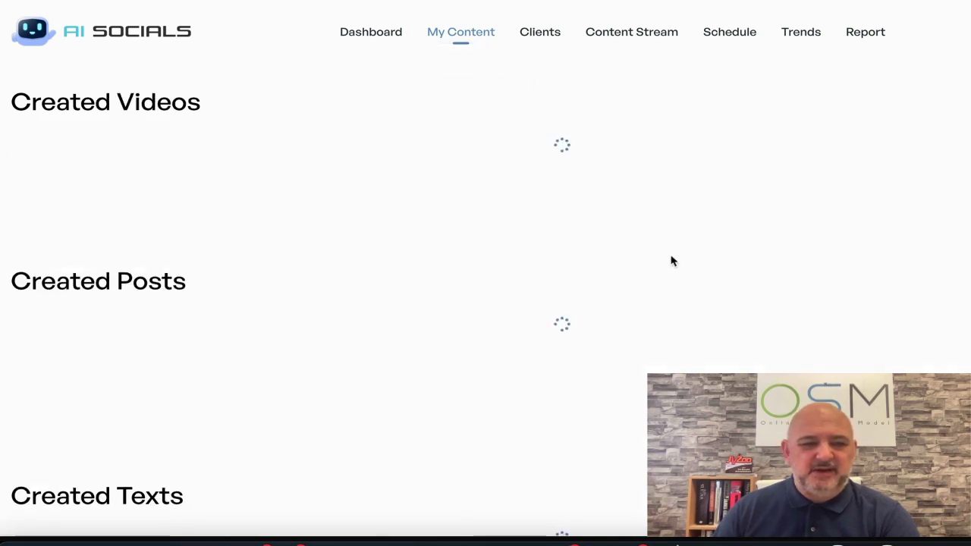
scroll(673, 263, down, 9)
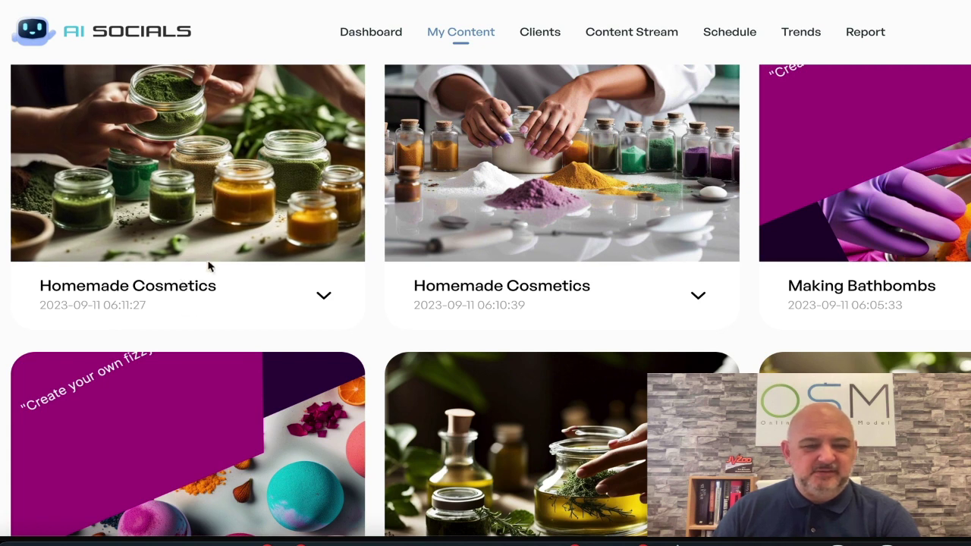
click(326, 297)
Open the Homemade Cosmetics post in the image editor and switch to the green jars slide.
click(251, 384)
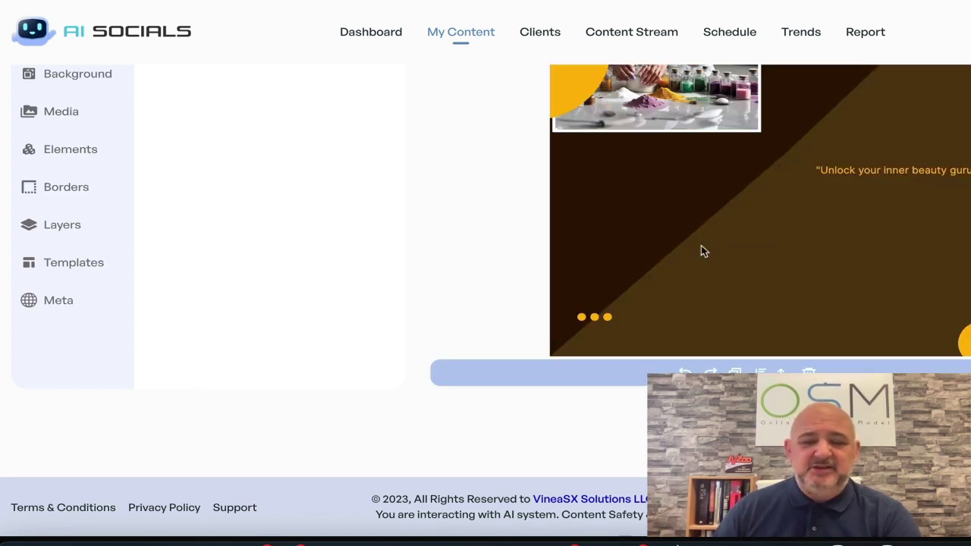
scroll(701, 245, up, 3)
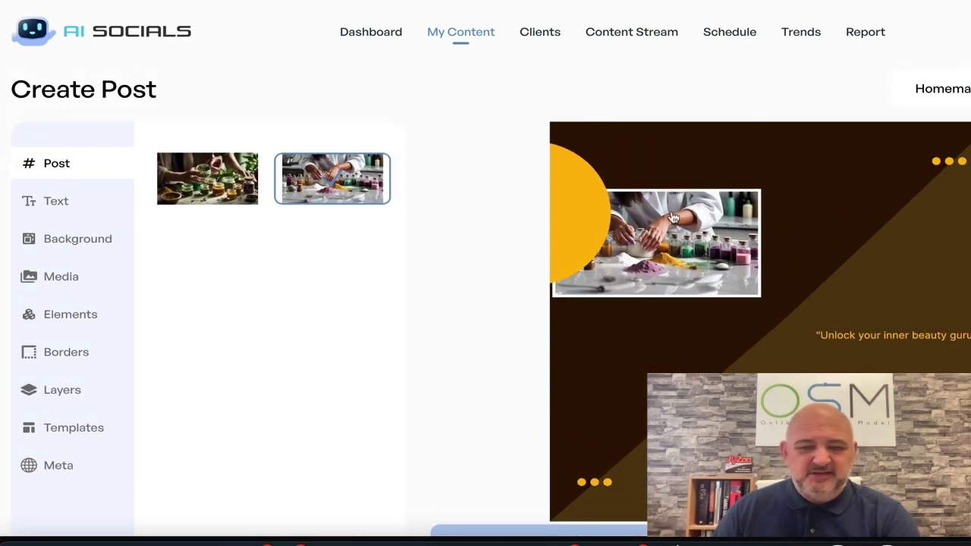
click(217, 193)
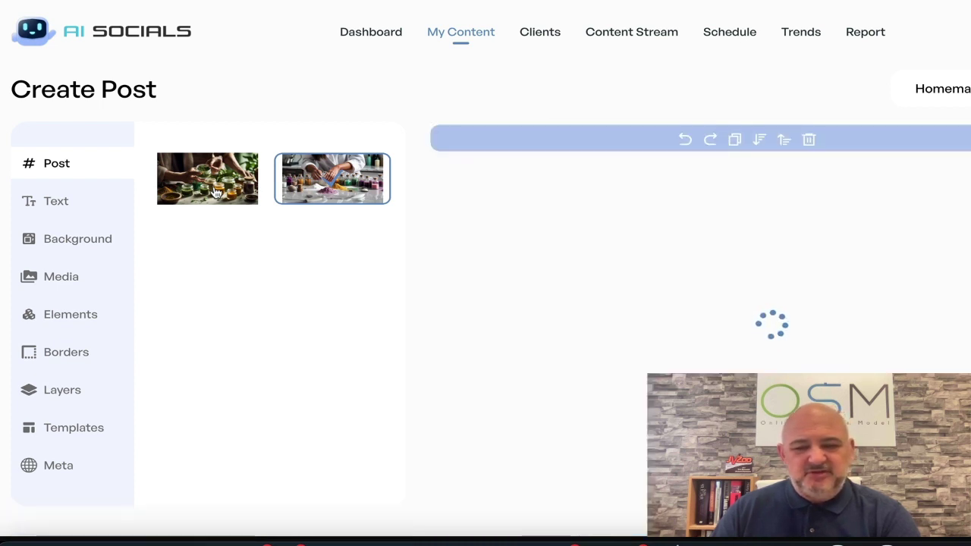
click(216, 193)
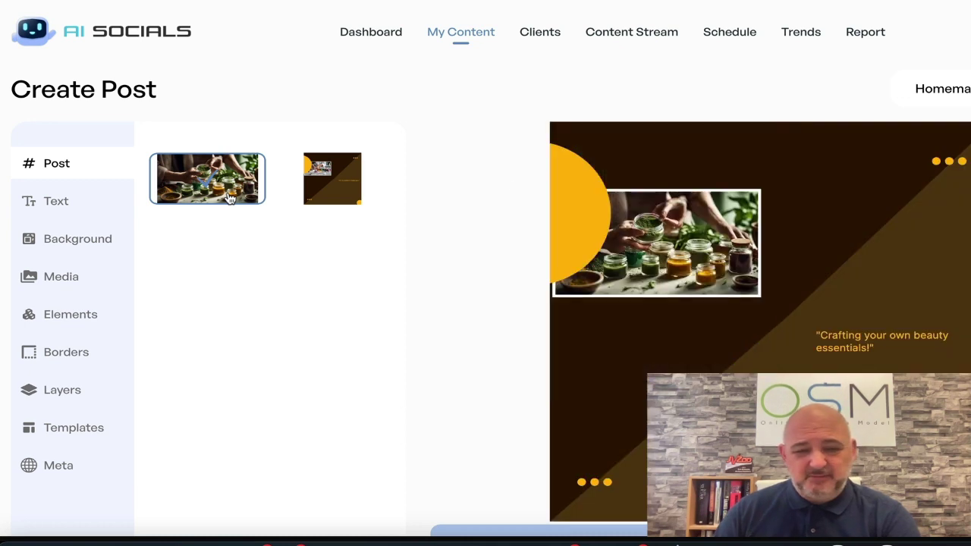
Resize the 'Crafting your own beauty essentials!' quote box so the text fits on one line.
scroll(895, 294, down, 2)
click(870, 222)
drag(894, 224, 892, 271)
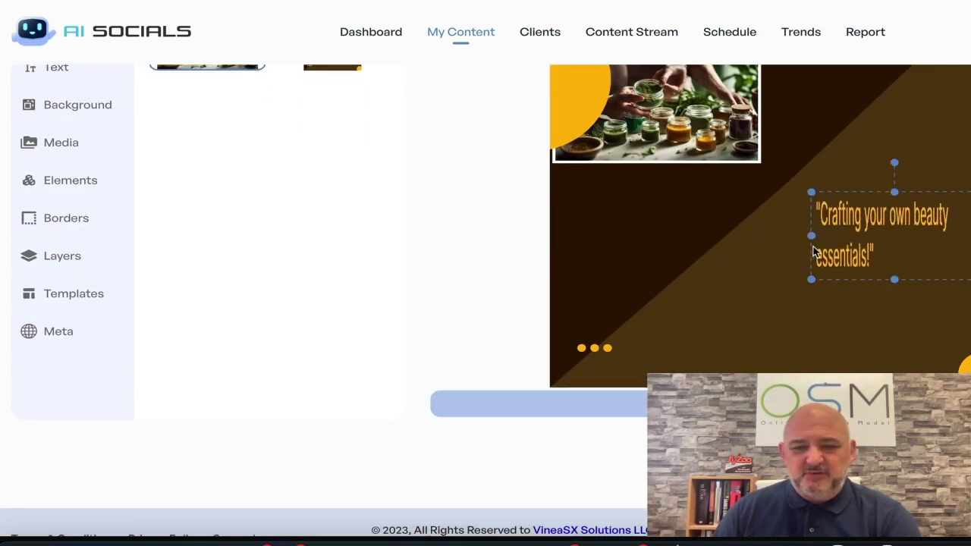
drag(813, 273, 726, 239)
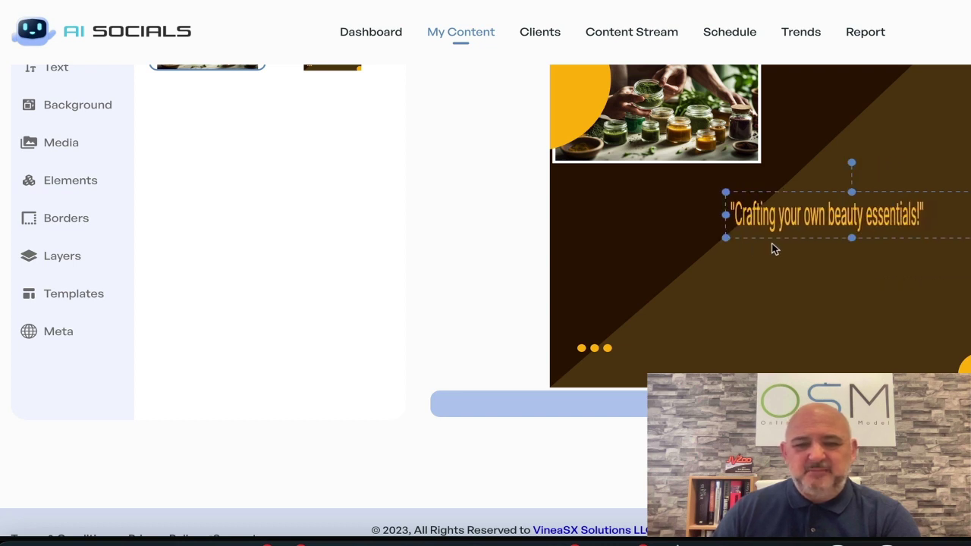
scroll(701, 307, up, 2)
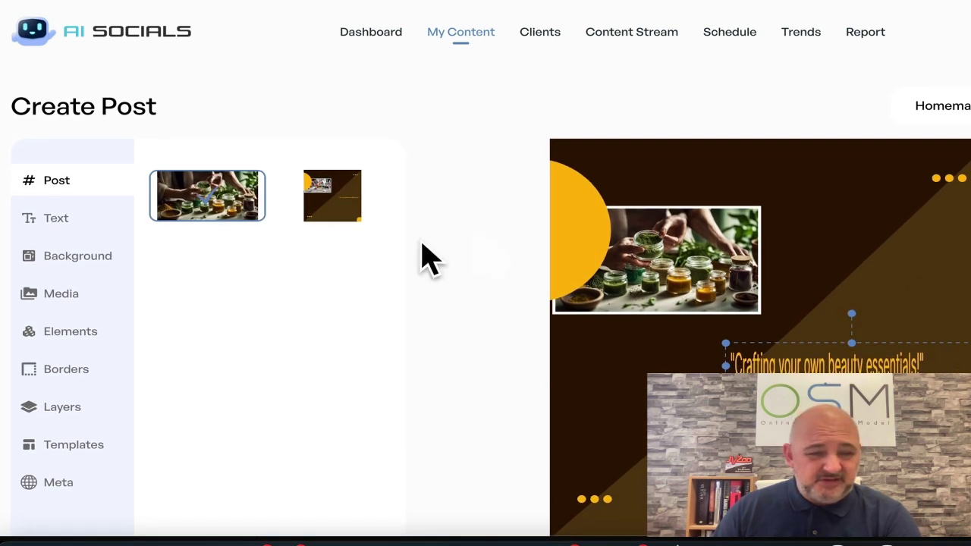
Browse the editor's Background, AI Image, Media and Elements panels.
click(75, 258)
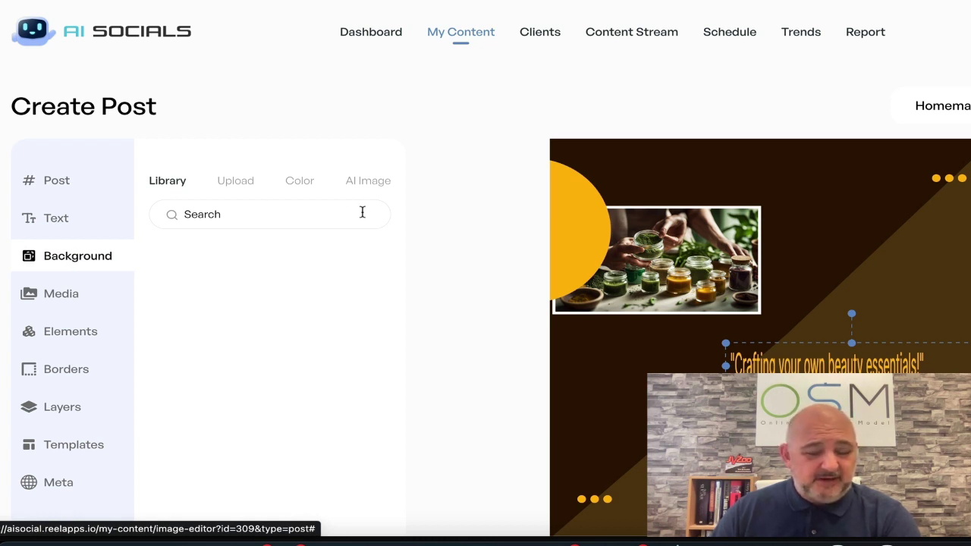
click(371, 186)
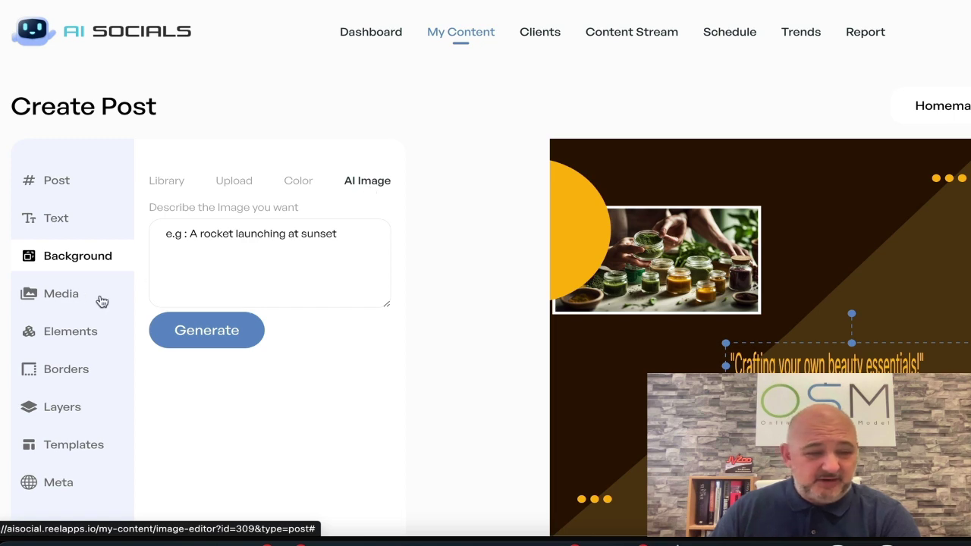
click(65, 299)
scroll(83, 310, down, 3)
scroll(76, 221, up, 3)
click(114, 323)
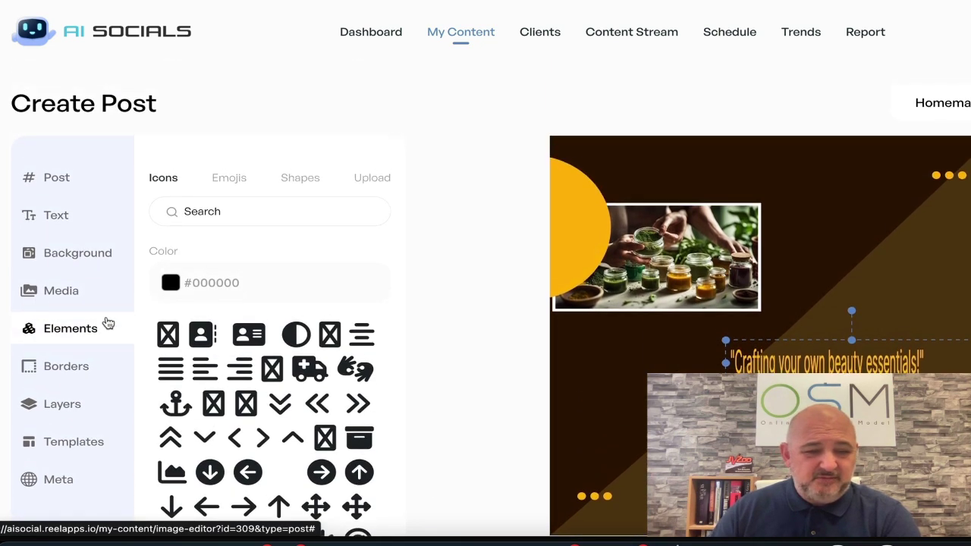
scroll(104, 321, down, 2)
scroll(266, 317, down, 10)
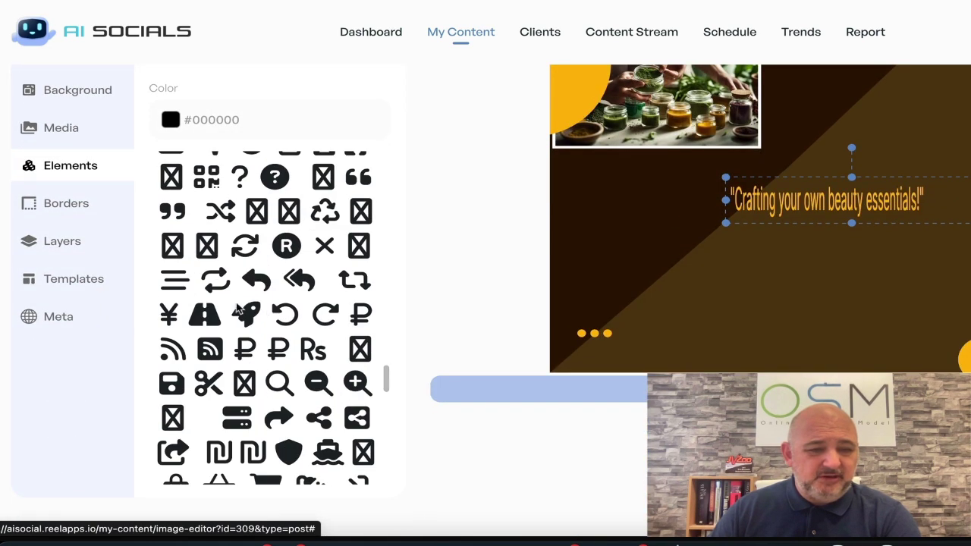
Browse the Borders, Layers and Templates panels, ending on the post's Meta caption.
click(58, 212)
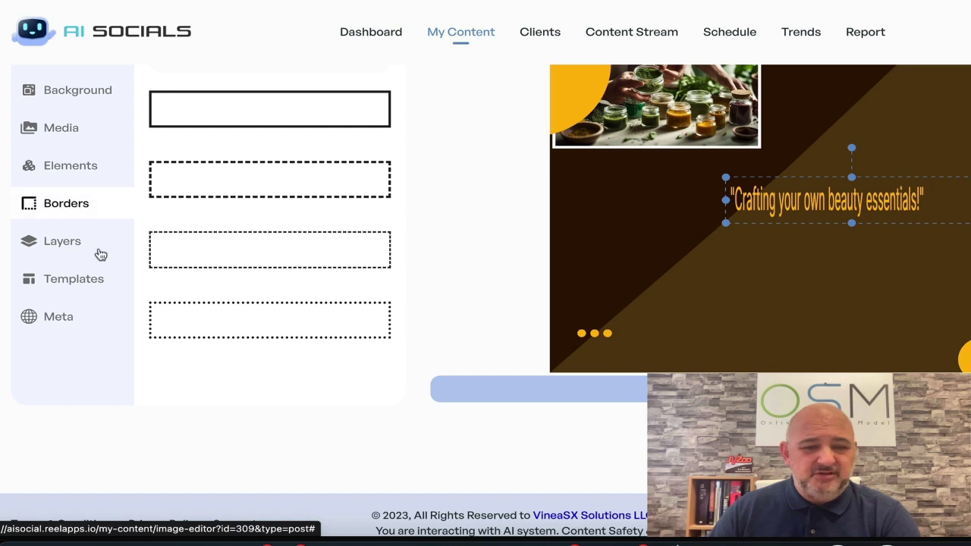
scroll(111, 260, up, 2)
scroll(113, 260, down, 2)
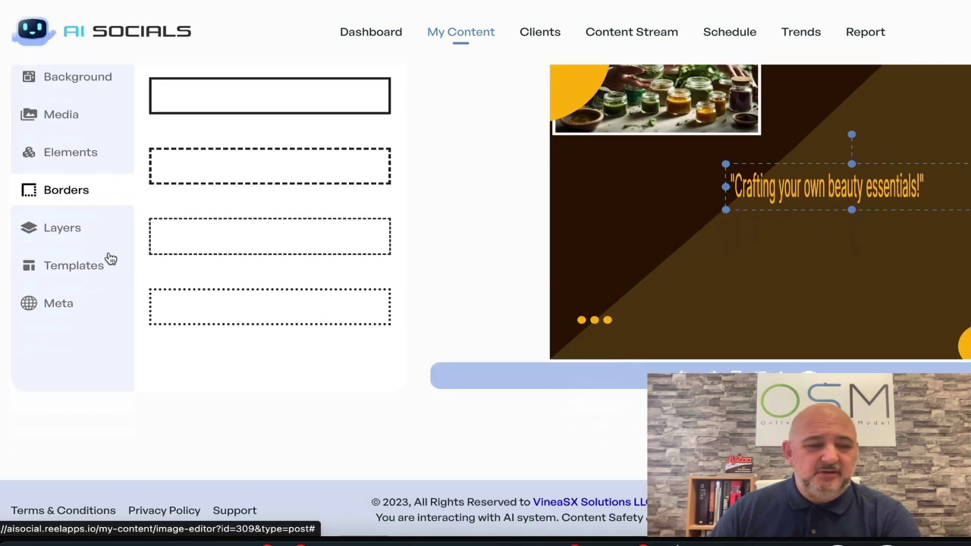
click(52, 229)
scroll(273, 230, up, 3)
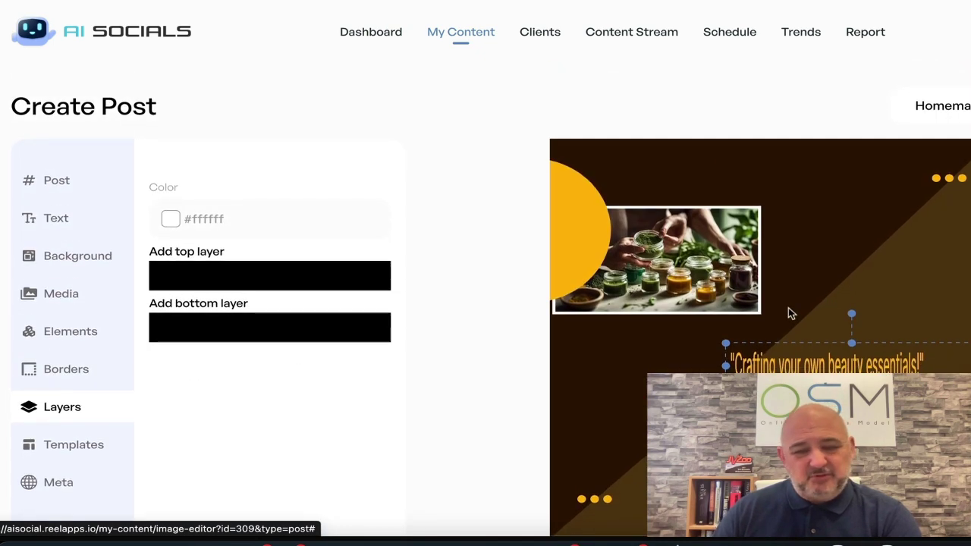
click(68, 448)
scroll(107, 446, down, 2)
click(59, 382)
scroll(217, 351, up, 2)
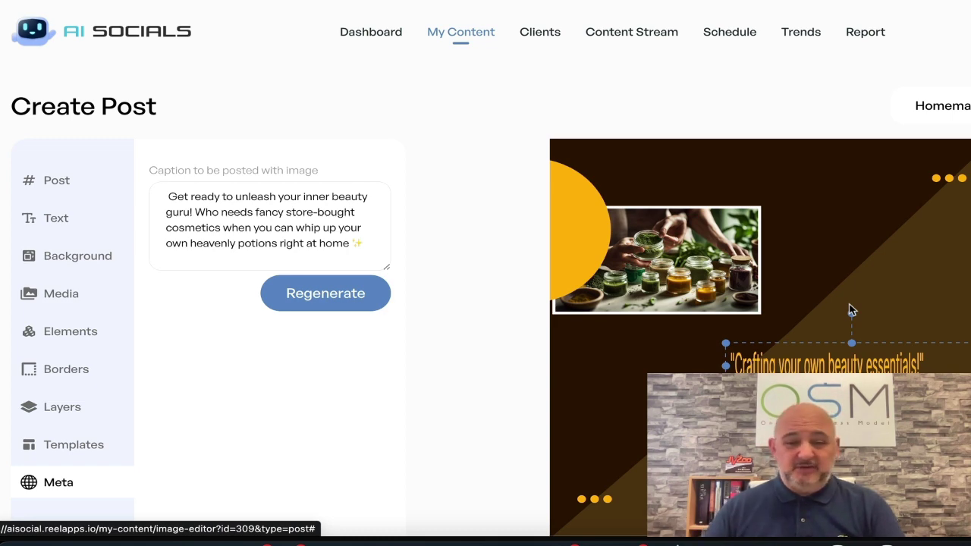
scroll(838, 330, down, 3)
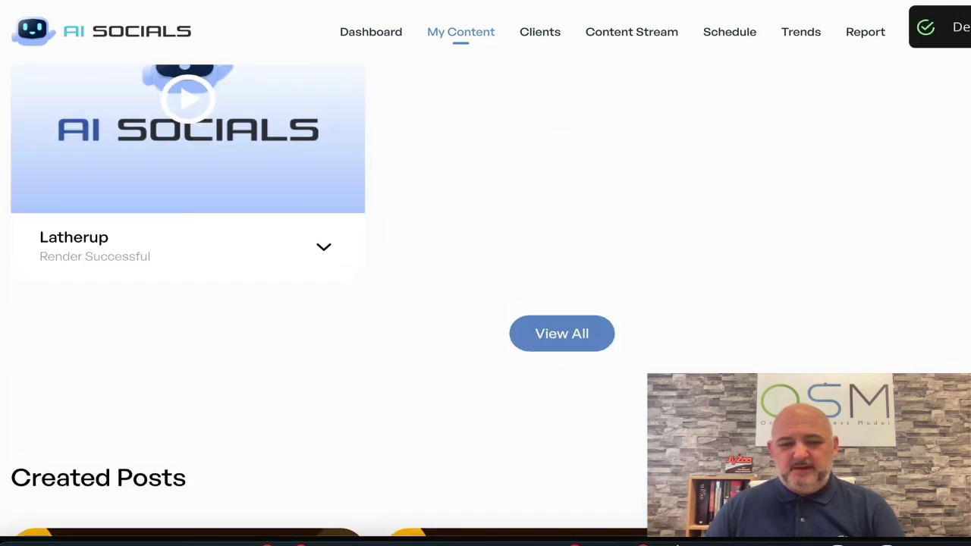
Reach the monthly Schedule calendar from the post's actions, opening and closing a day's scheduling form.
scroll(303, 173, down, 5)
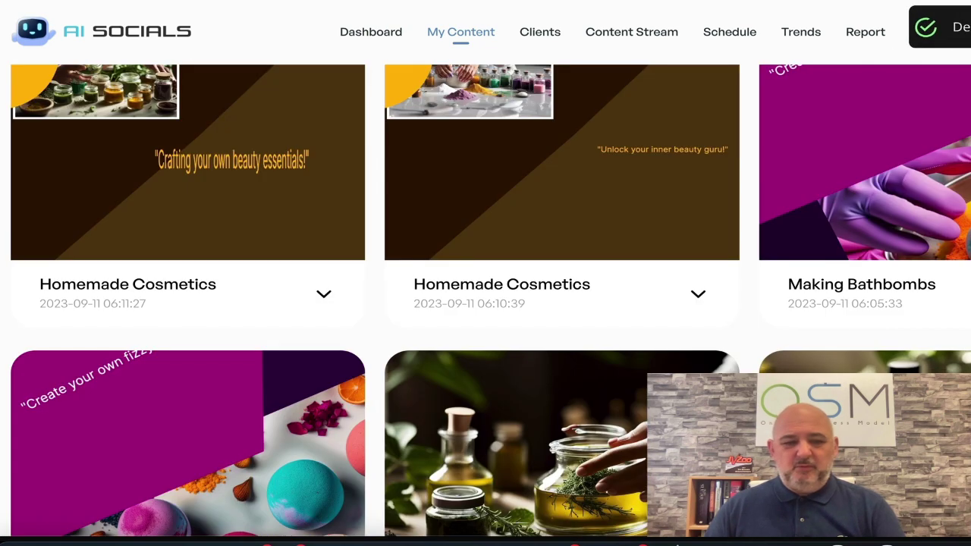
click(325, 295)
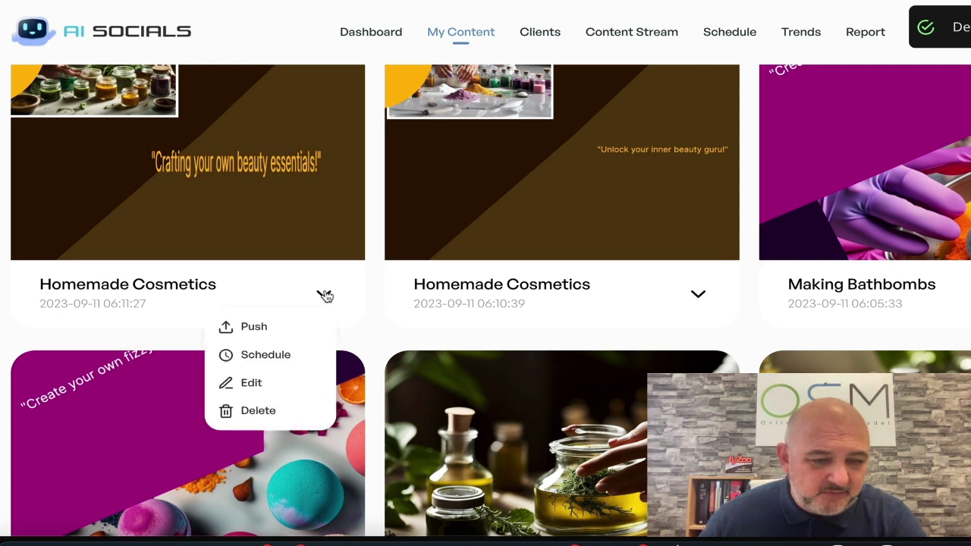
click(270, 357)
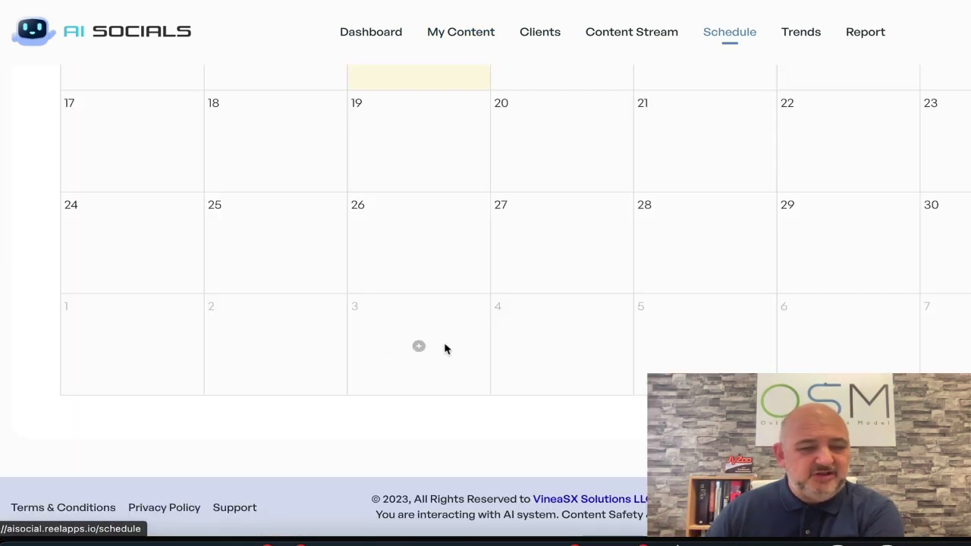
scroll(704, 346, up, 5)
scroll(703, 342, down, 2)
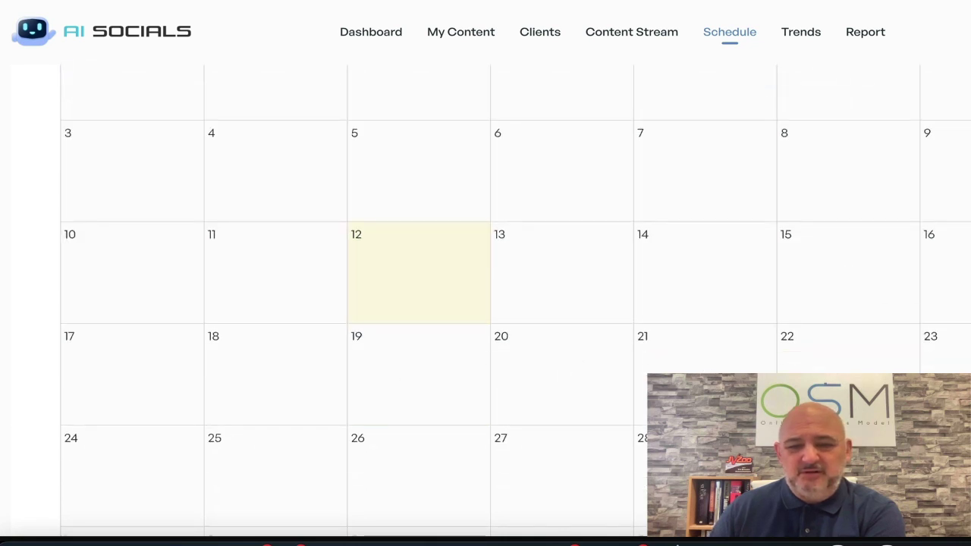
click(410, 371)
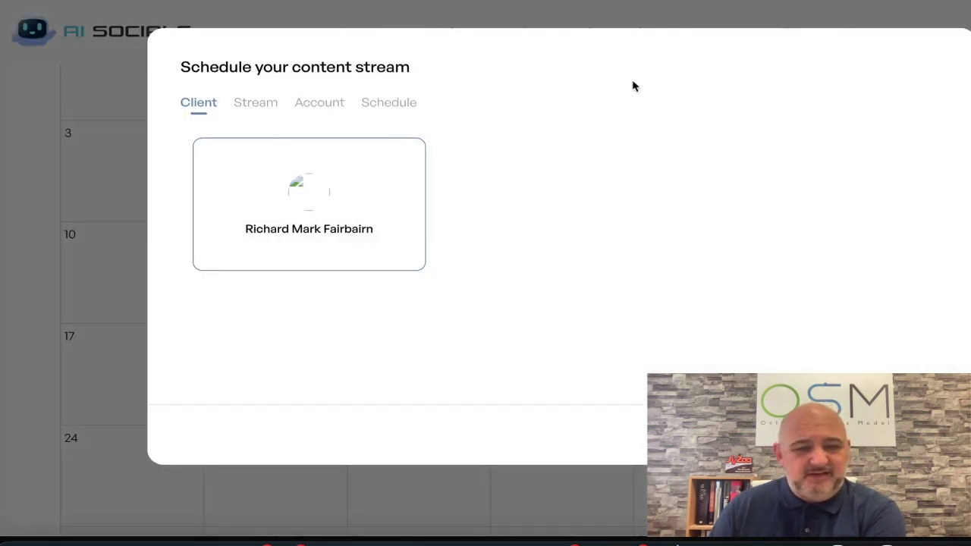
key(Escape)
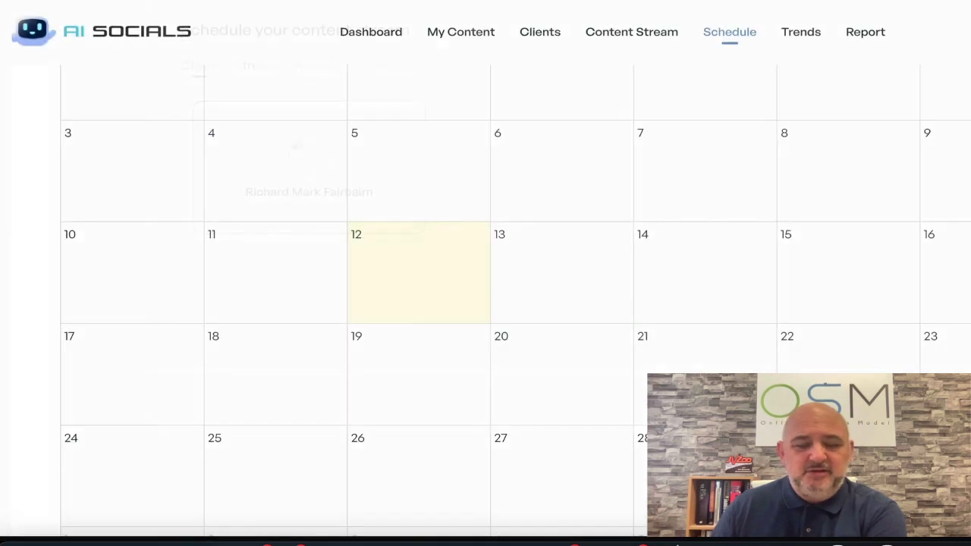
Push the first Homemade Cosmetics post in My Contents to the MMO content stream.
mouse_move(448, 41)
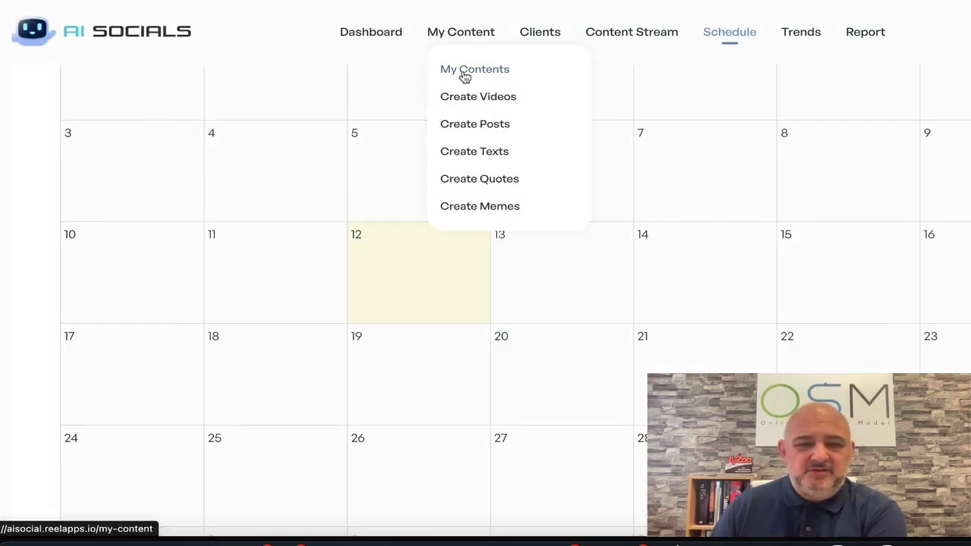
click(458, 68)
scroll(446, 271, down, 6)
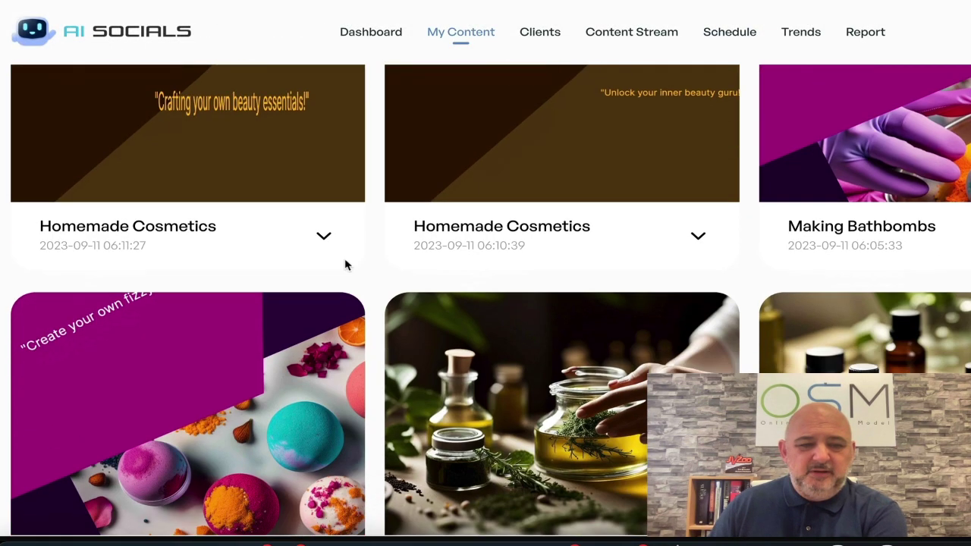
click(324, 237)
click(258, 270)
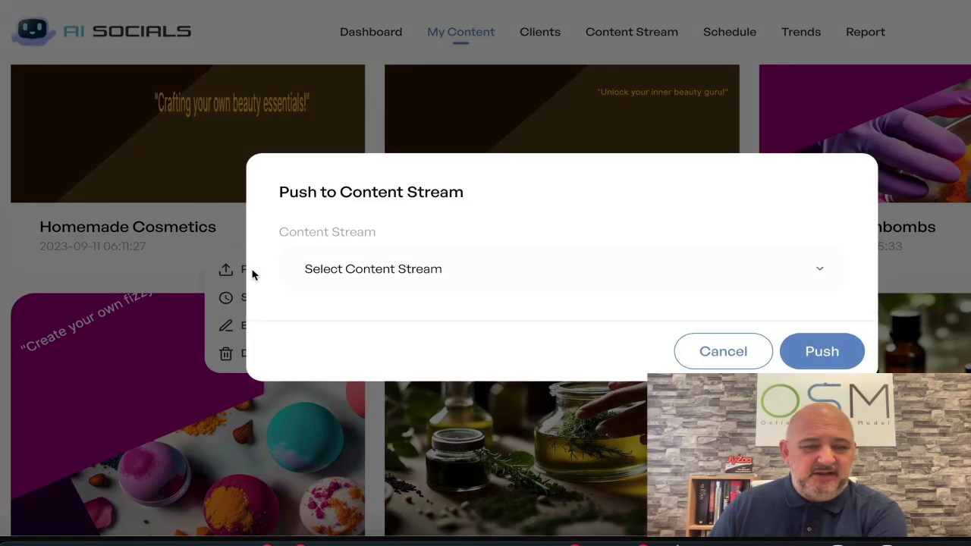
scroll(412, 301, down, 2)
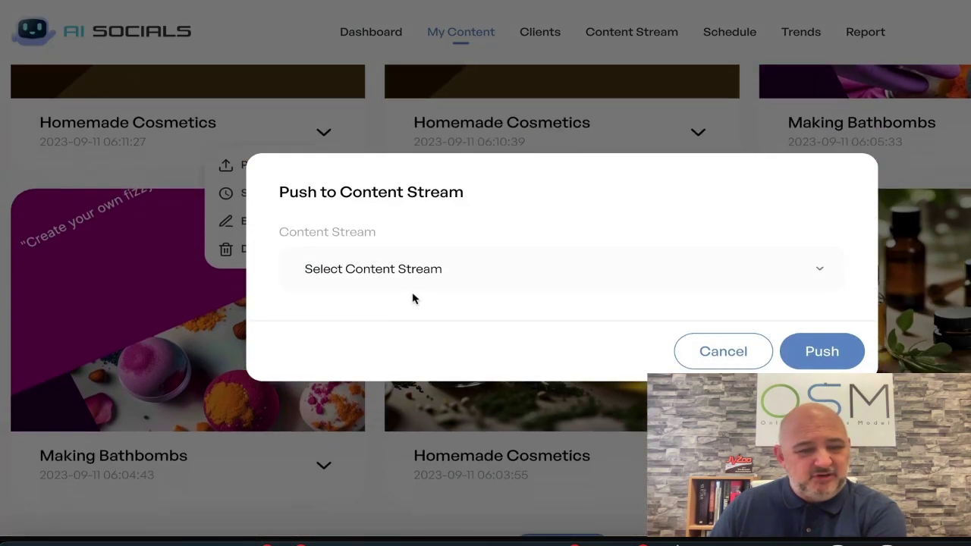
click(437, 278)
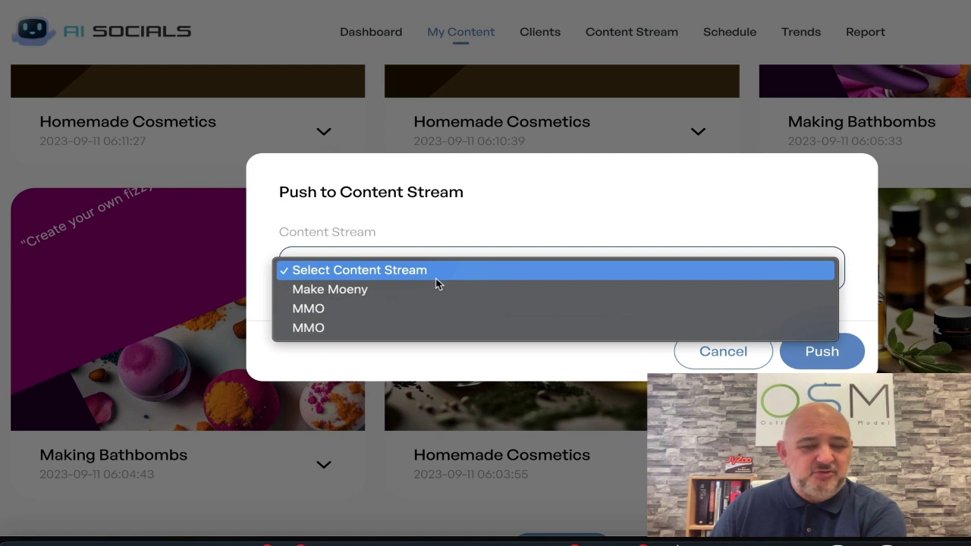
click(340, 308)
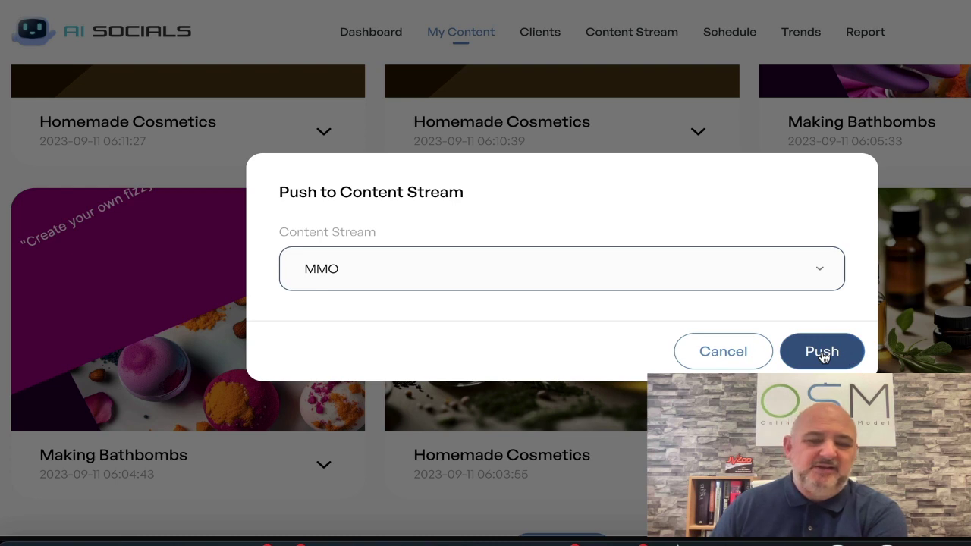
click(732, 357)
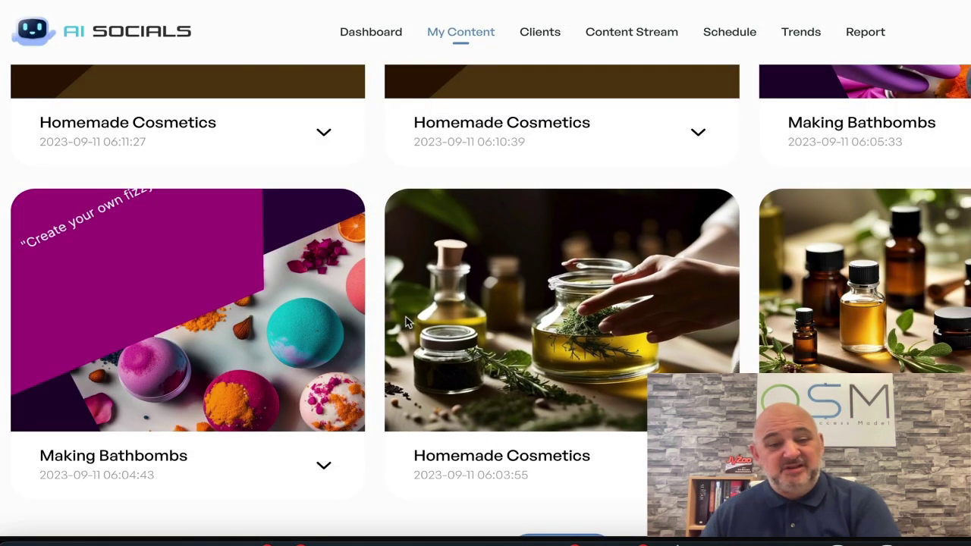
Open Create Texts and view the Platform dropdown options, closing it without selecting one.
scroll(414, 316, up, 3)
scroll(422, 316, up, 5)
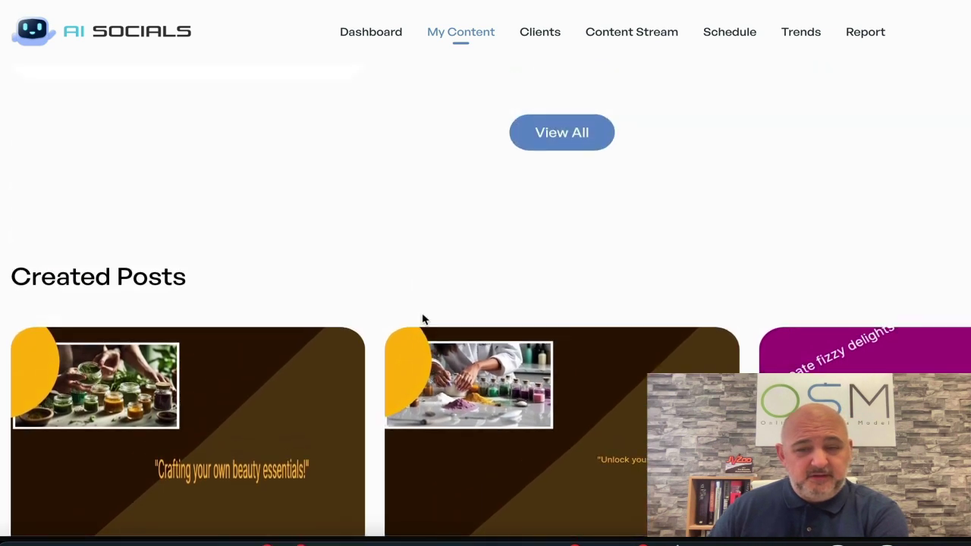
scroll(423, 319, up, 2)
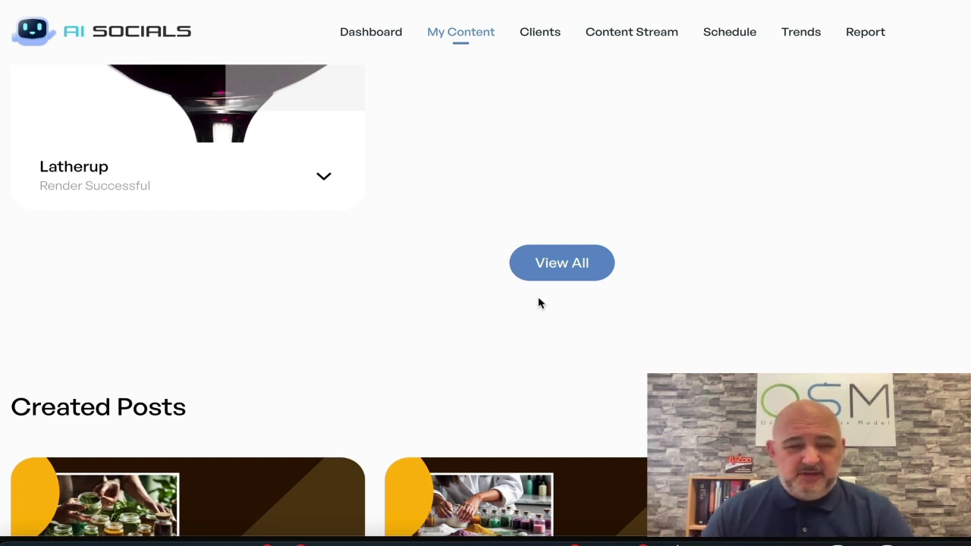
mouse_move(465, 48)
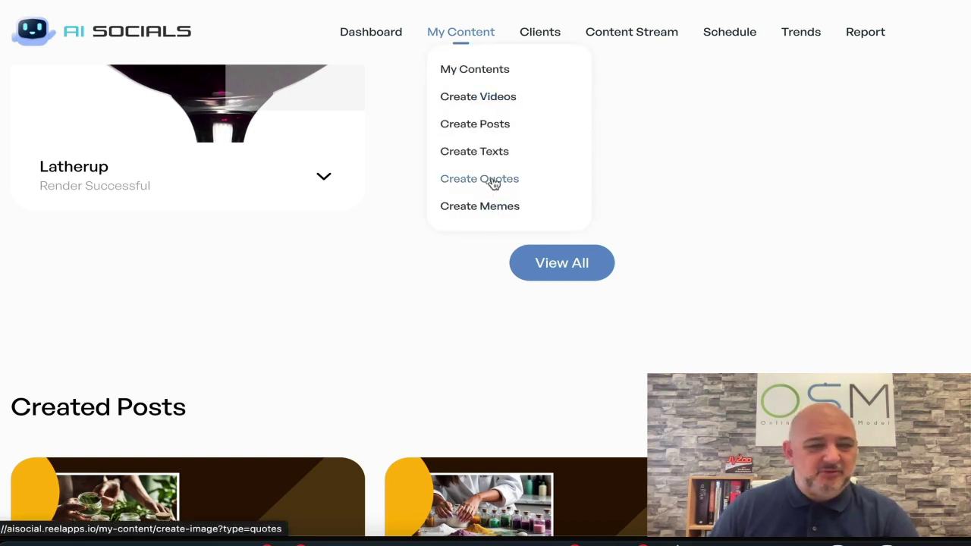
click(494, 150)
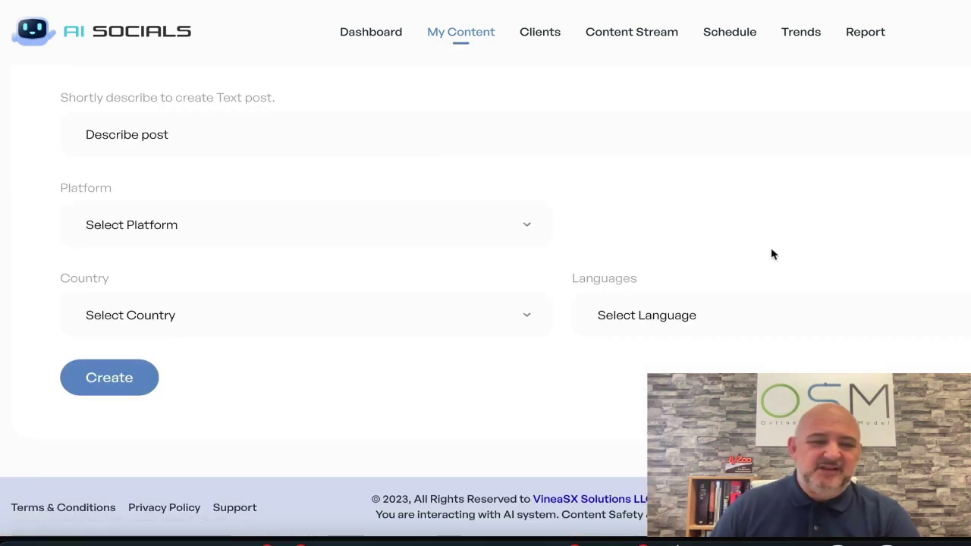
click(444, 235)
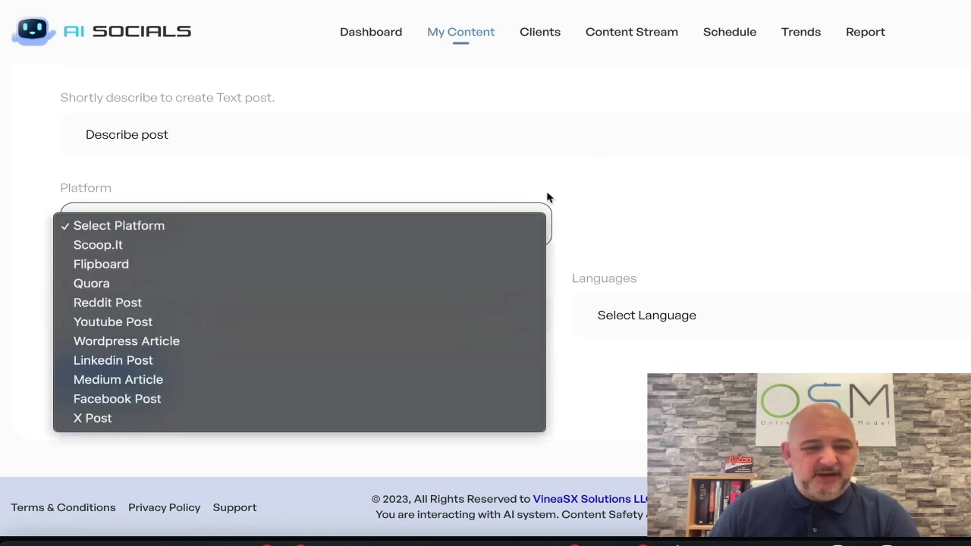
click(599, 175)
mouse_move(463, 37)
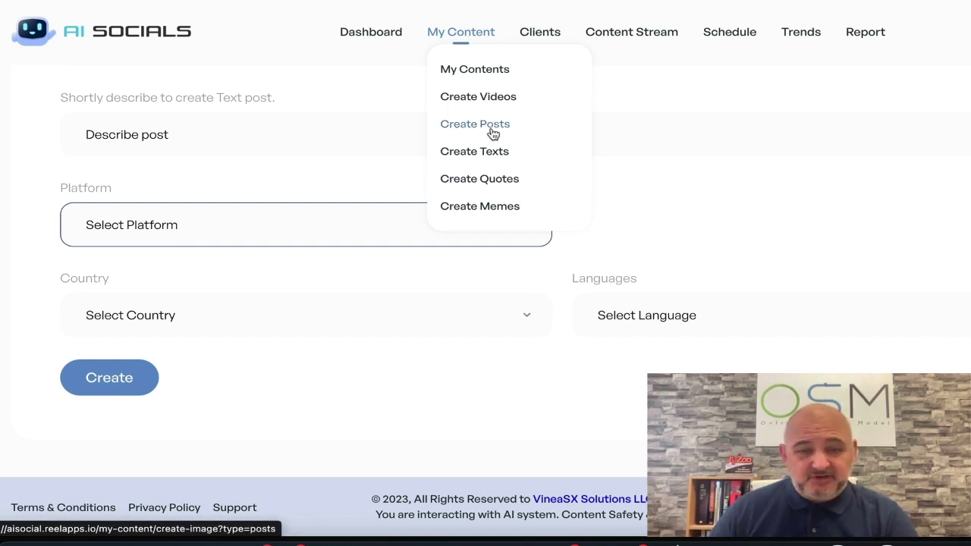
Open the Create Videos form and scroll through its Platform list, closing it with no platform chosen.
click(490, 110)
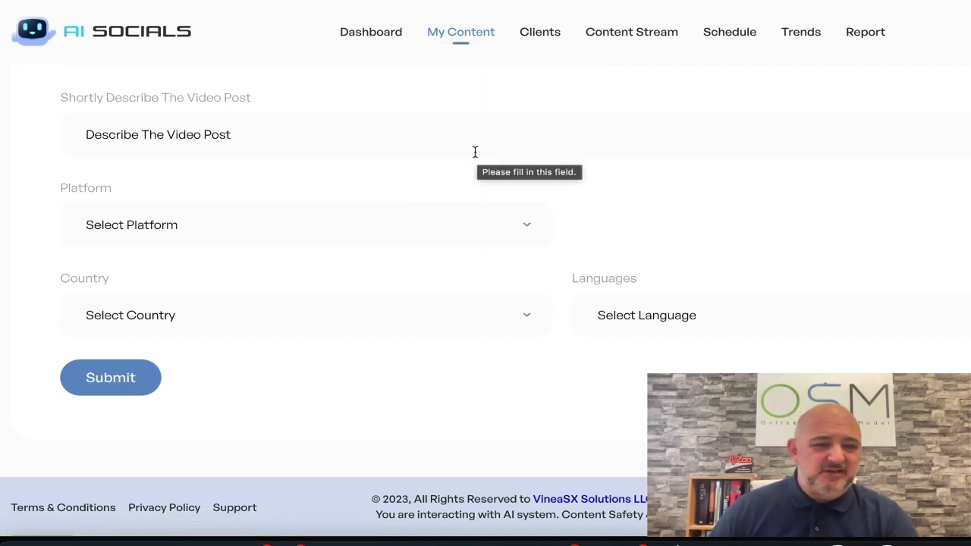
click(388, 225)
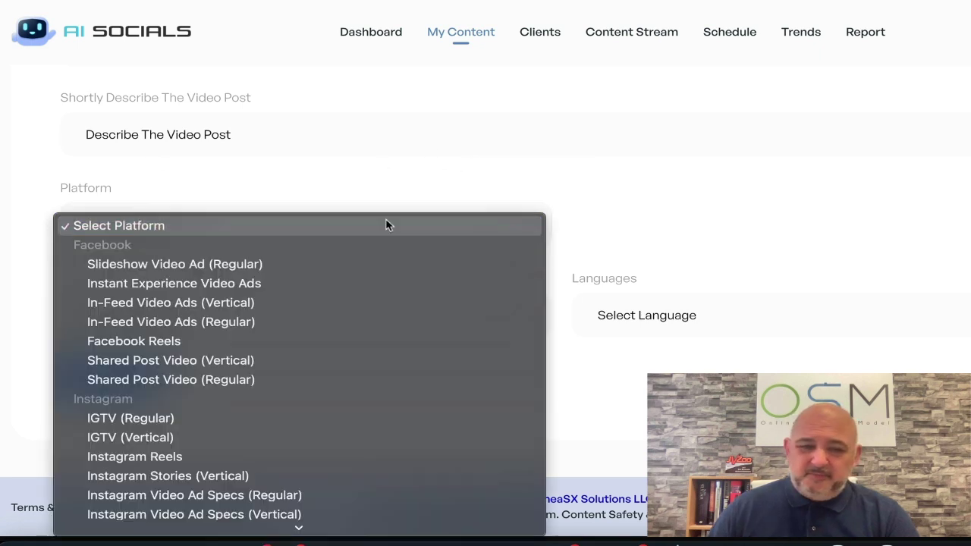
scroll(325, 296, down, 4)
scroll(323, 297, down, 3)
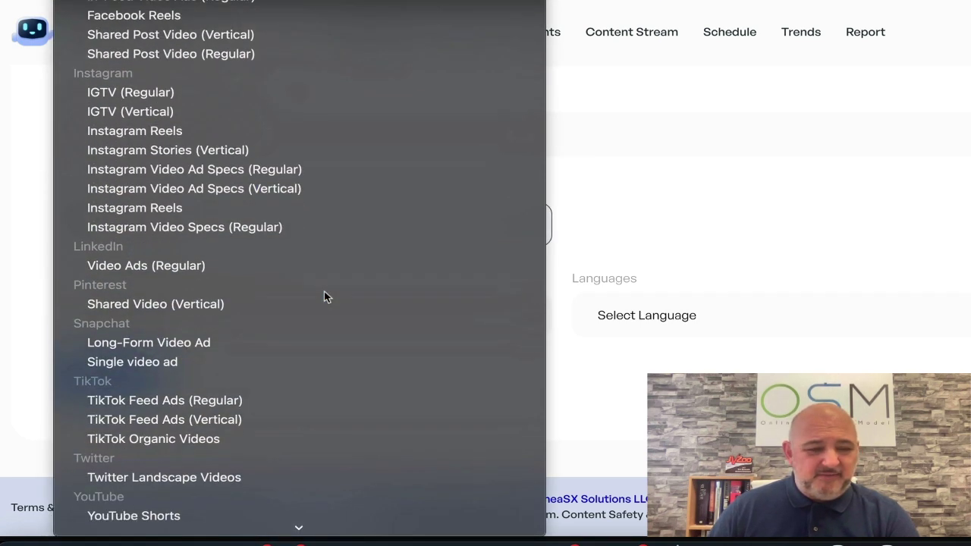
scroll(254, 326, up, 2)
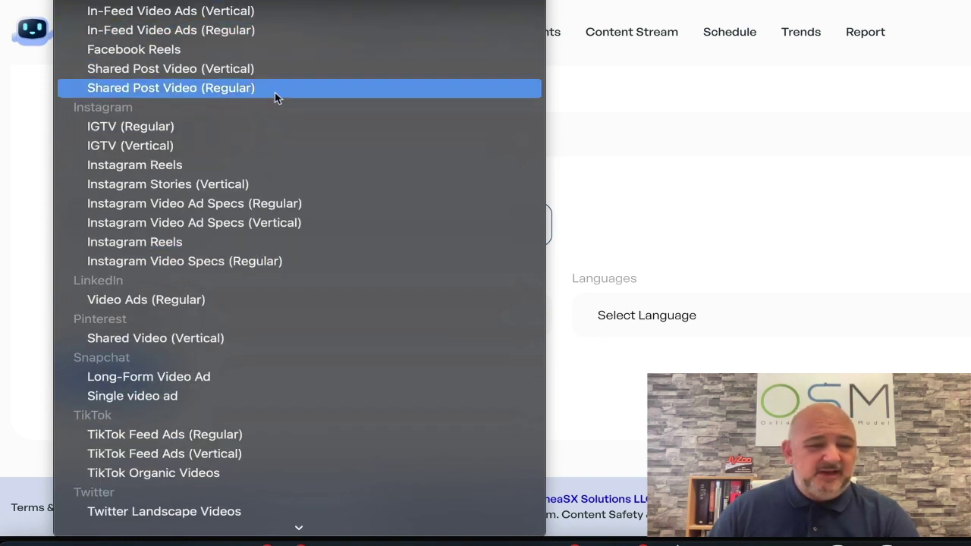
scroll(275, 113, down, 2)
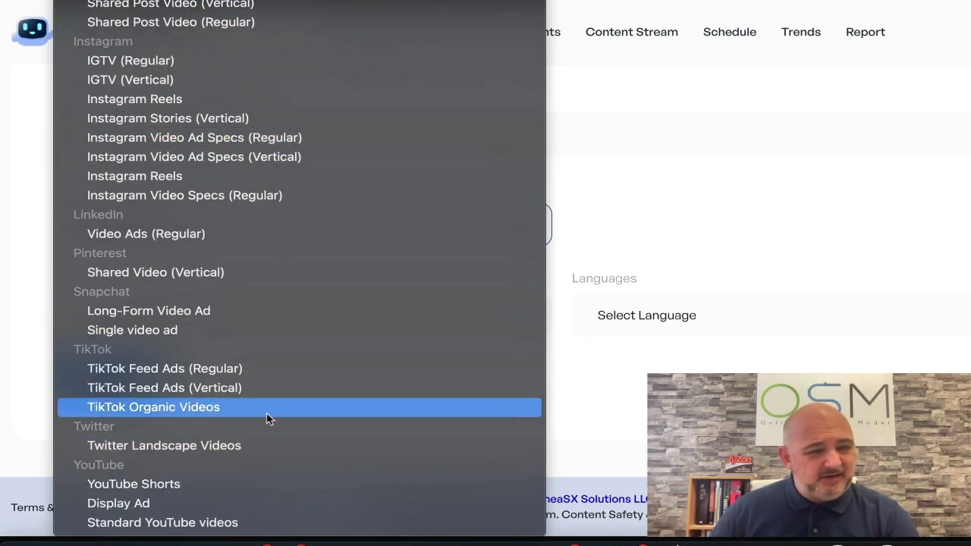
click(729, 189)
Browse the Create Posts form's Platform list without choosing, then return to the Dashboard.
click(481, 125)
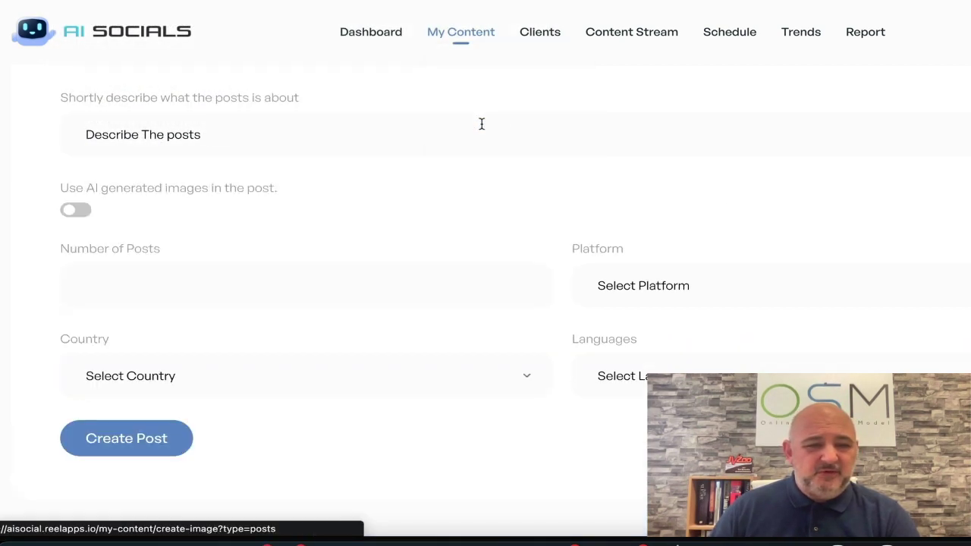
click(769, 294)
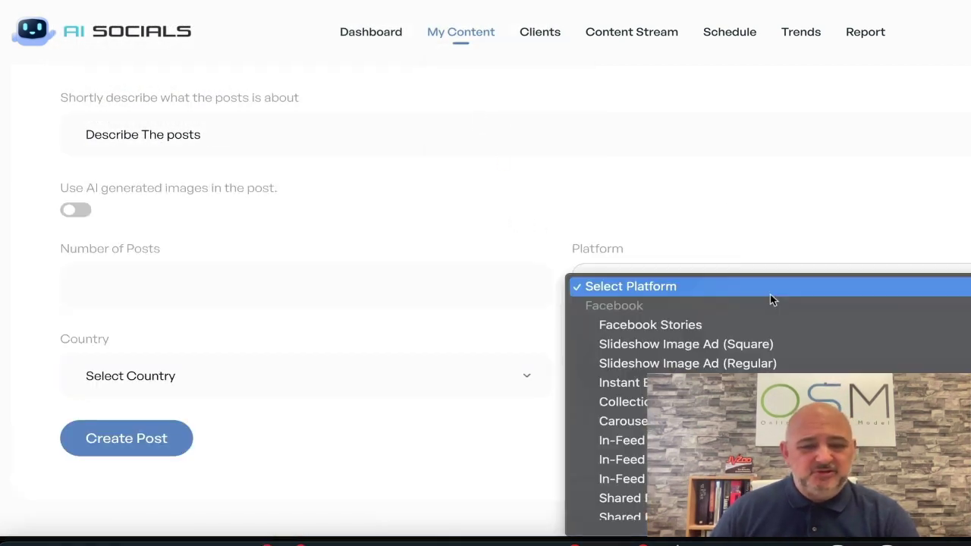
scroll(758, 325, down, 8)
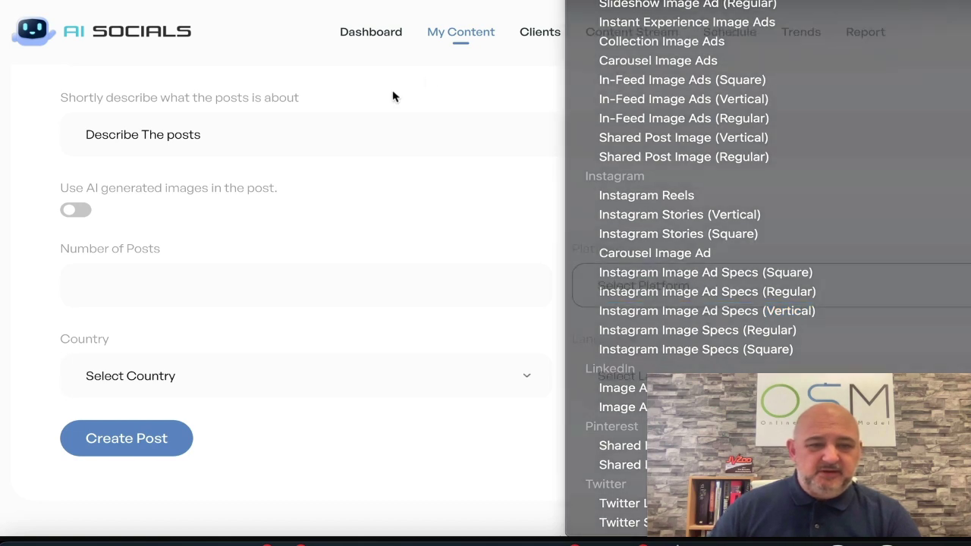
click(395, 94)
click(379, 32)
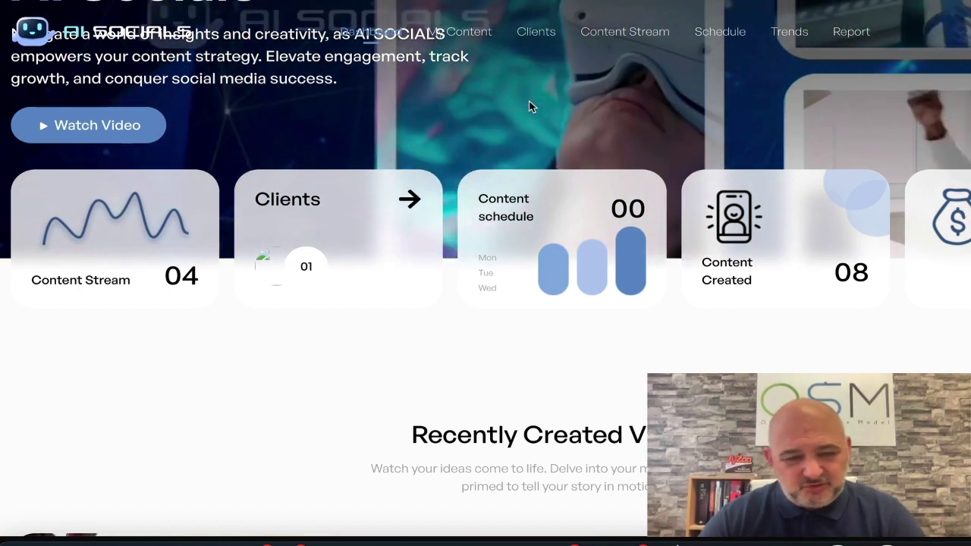
scroll(747, 119, up, 3)
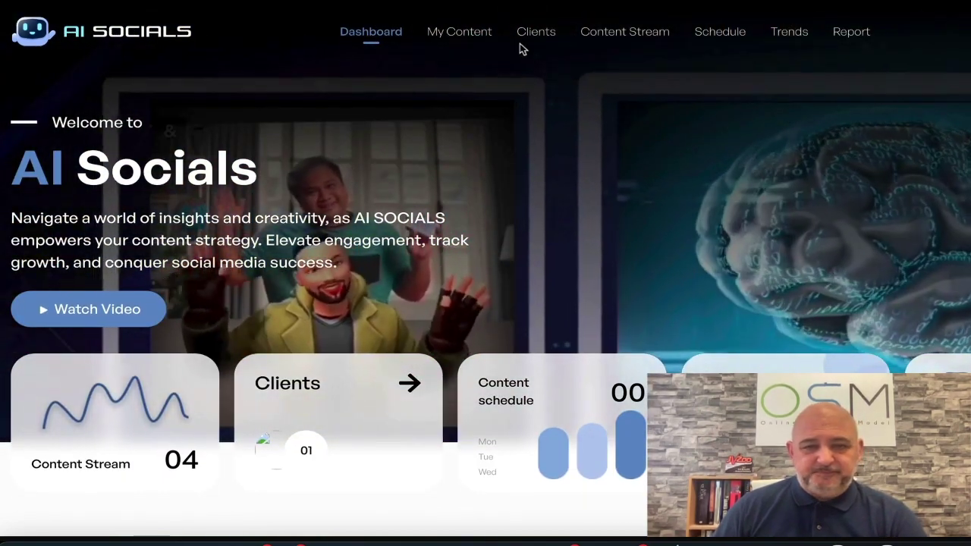
mouse_move(462, 31)
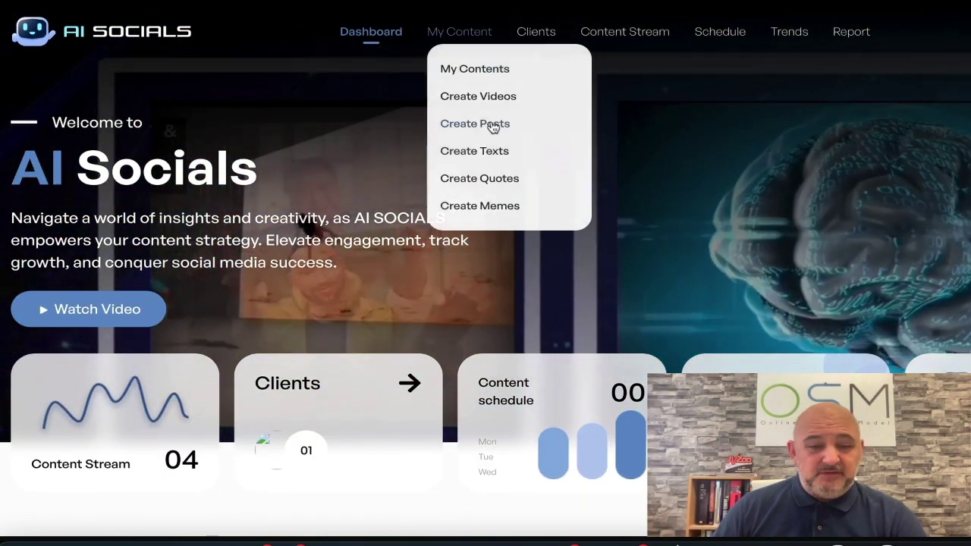